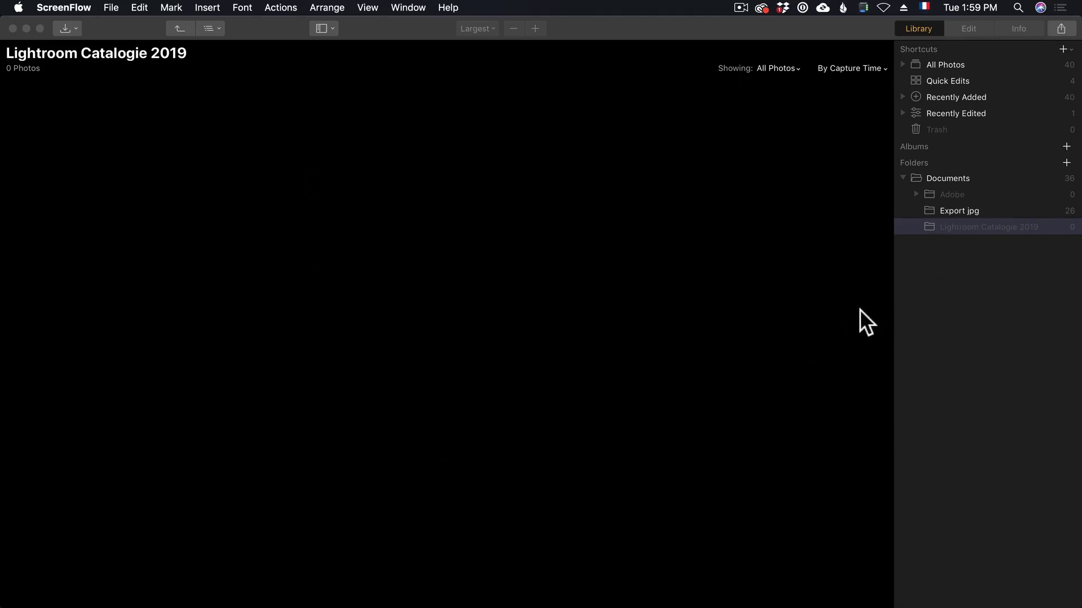
Create a folder named New York Paris Photos inside Documents and add it to the library's folders
left_click(1067, 163)
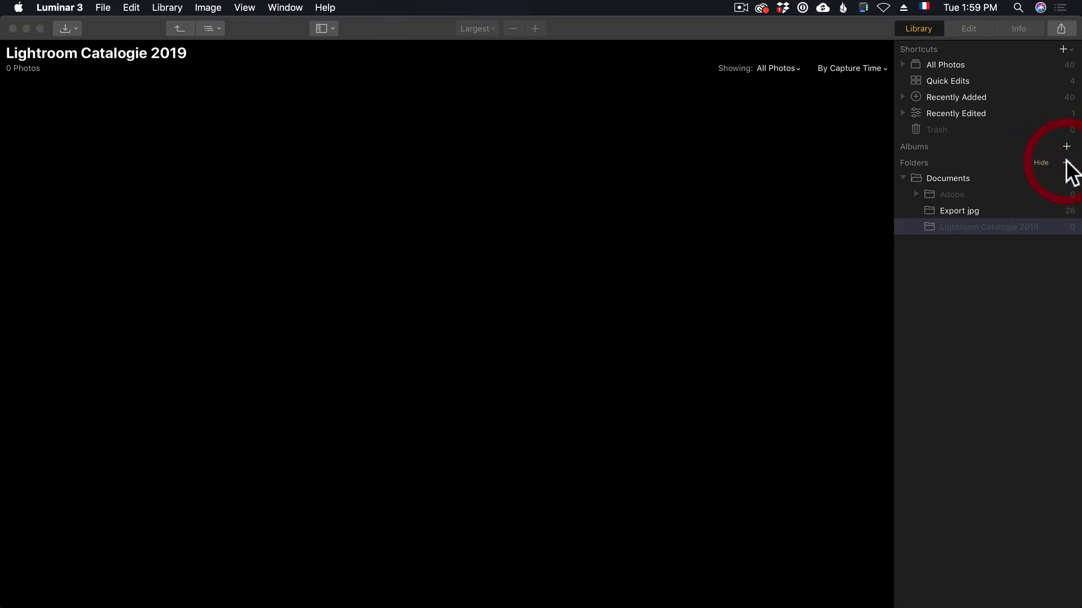
left_click(1066, 163)
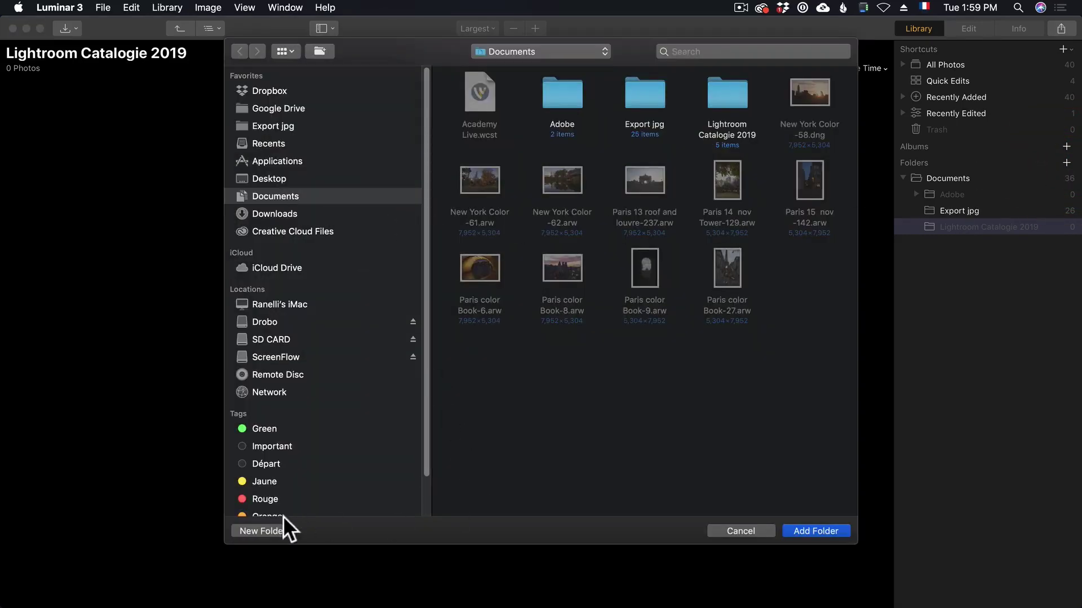
left_click(269, 528)
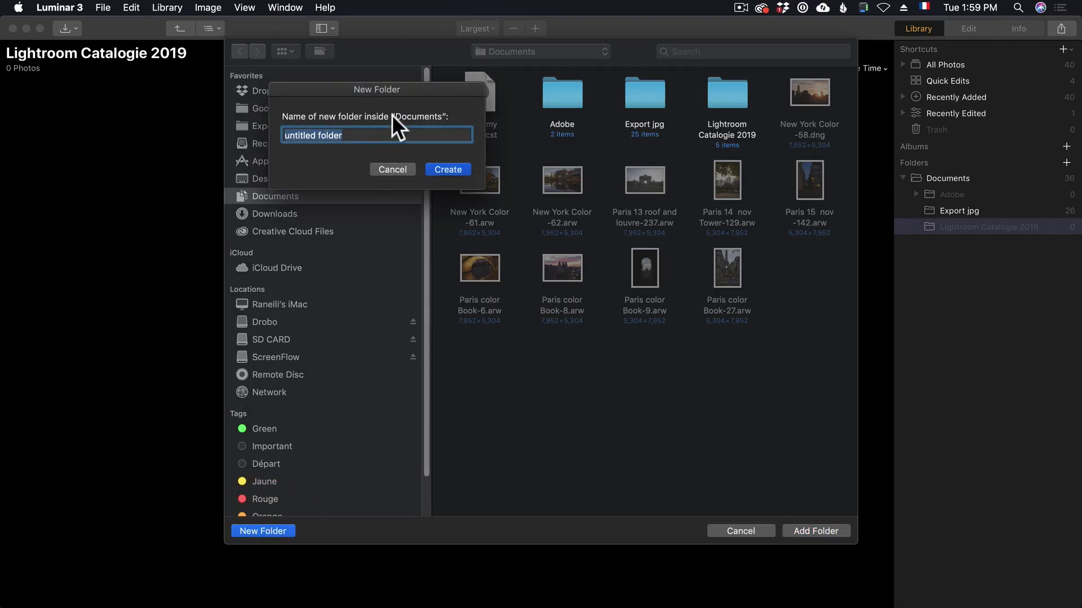
type("New York photos")
left_click_drag(354, 138, 333, 137)
type("Paris Photos")
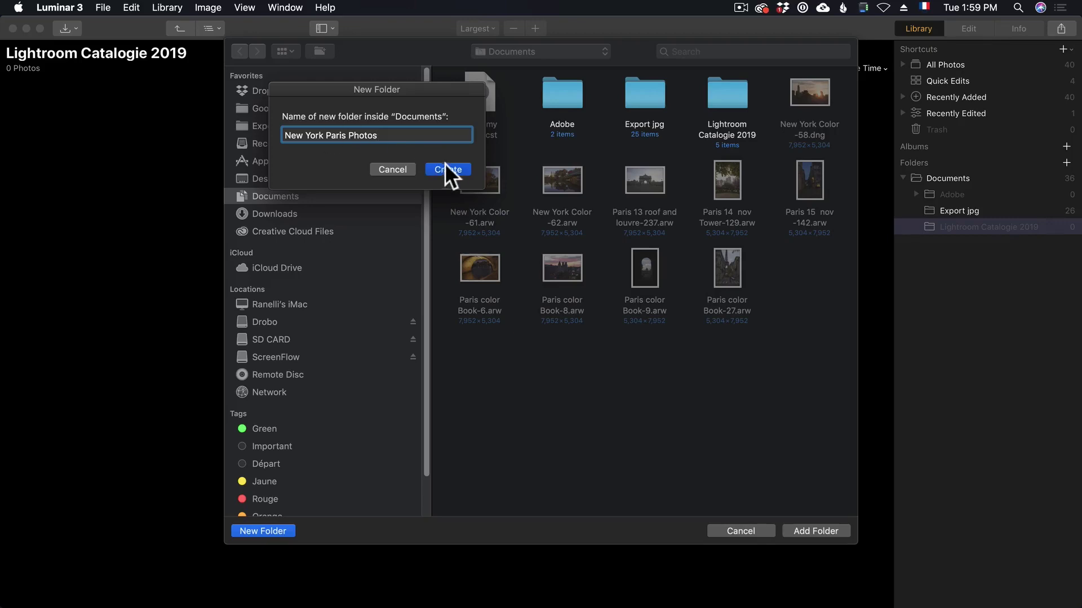
left_click(452, 168)
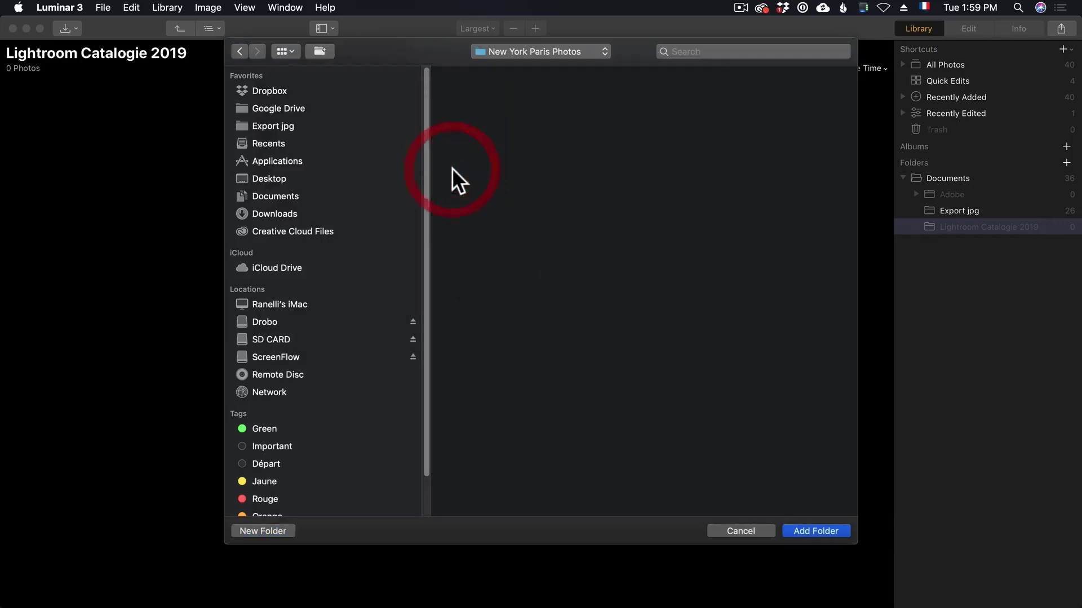
left_click(814, 529)
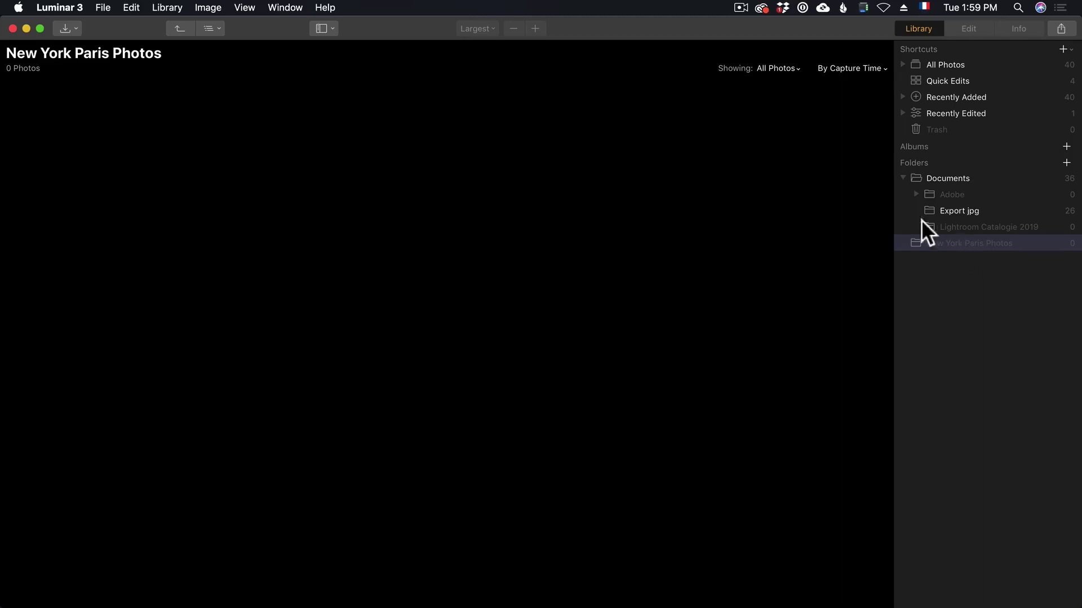
Start an image import and select all the photos on the SD CARD volume
left_click(104, 7)
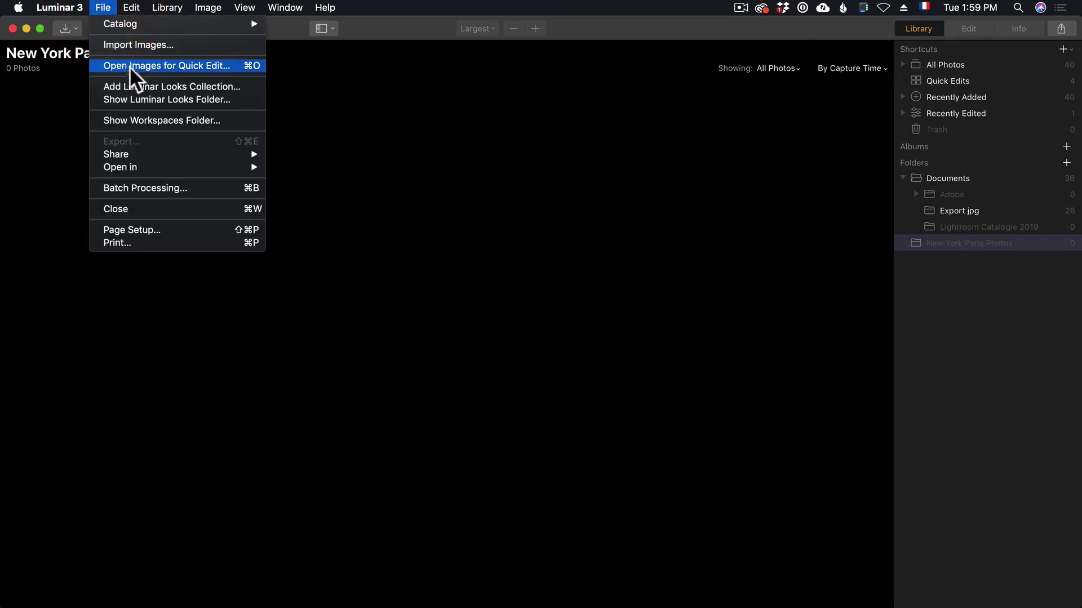
left_click(132, 45)
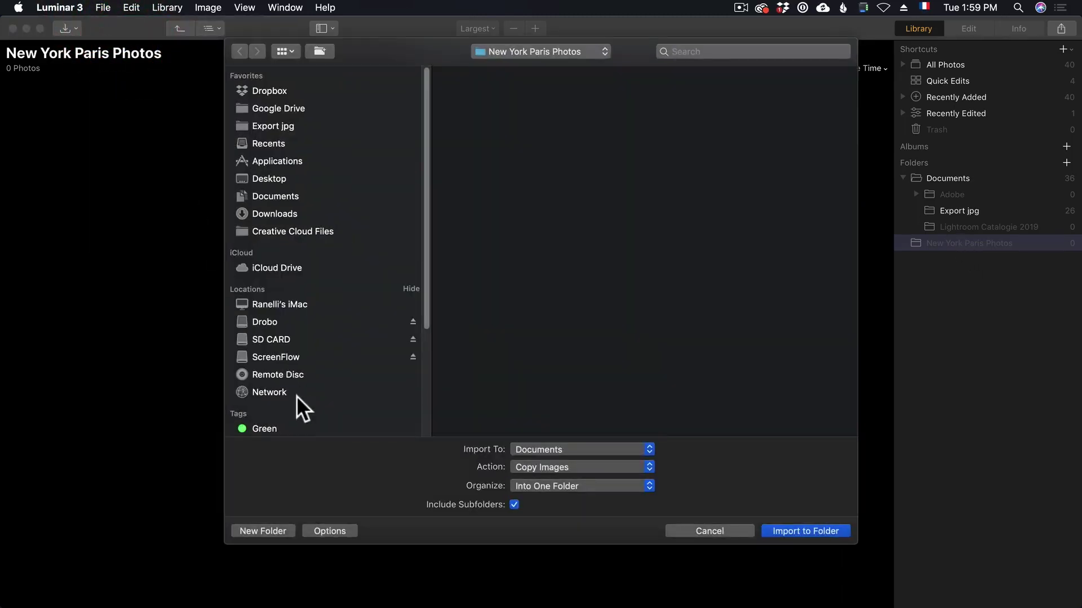
left_click(283, 339)
left_click(577, 289)
key("super+a")
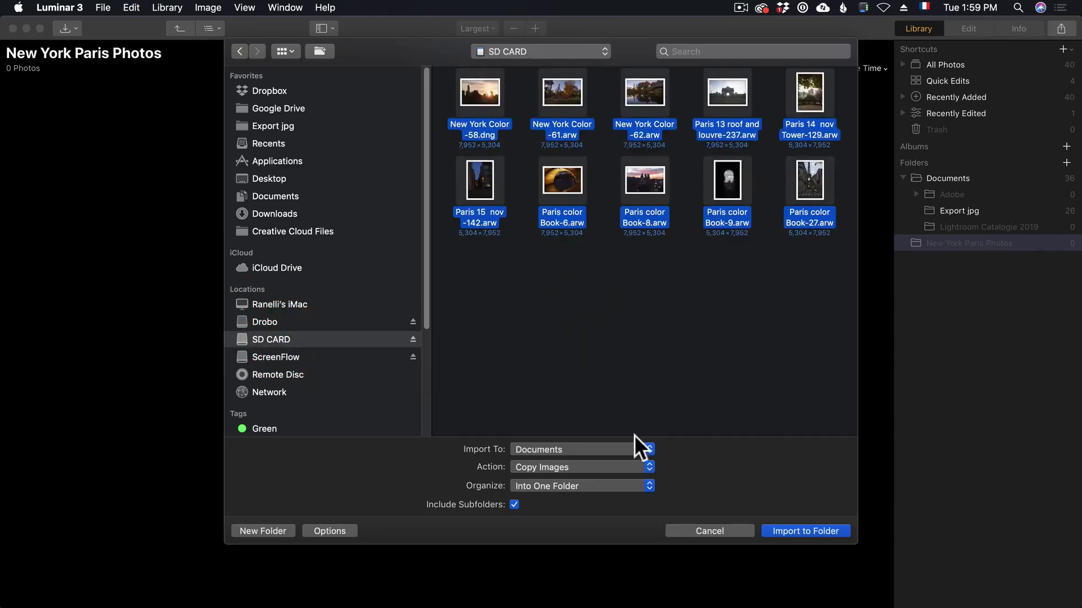
Import the selected photos to the New York Paris Photos folder with the Copy Images action
left_click(600, 447)
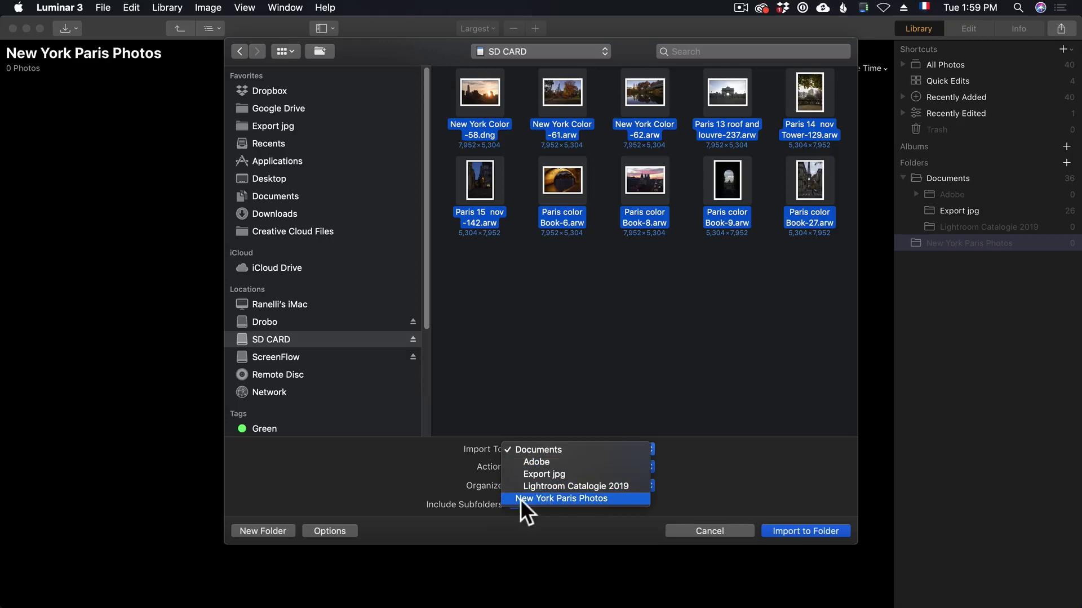
left_click(606, 499)
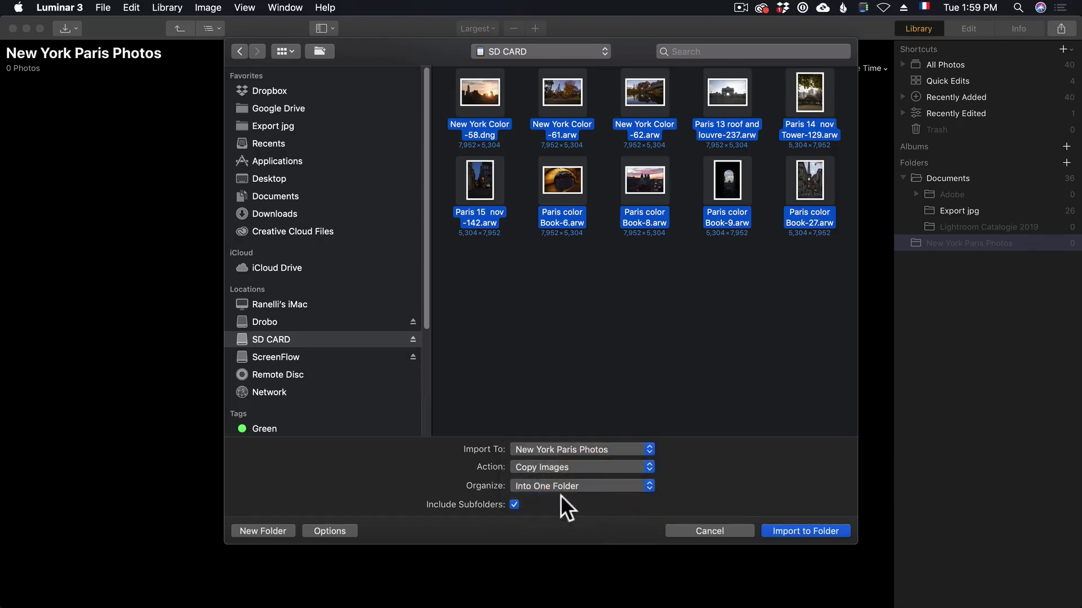
left_click(551, 468)
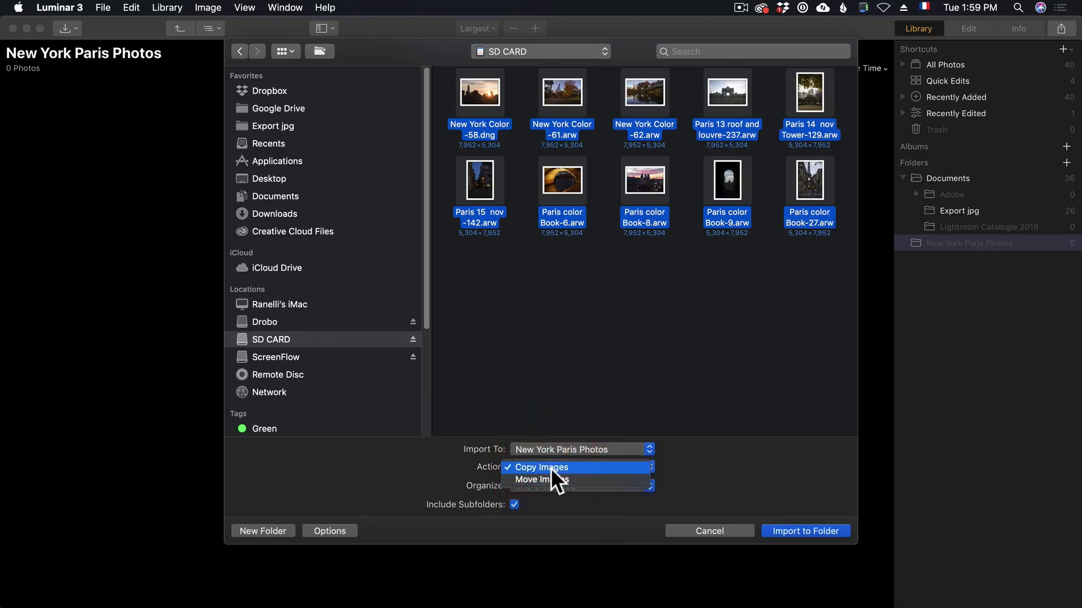
left_click(550, 467)
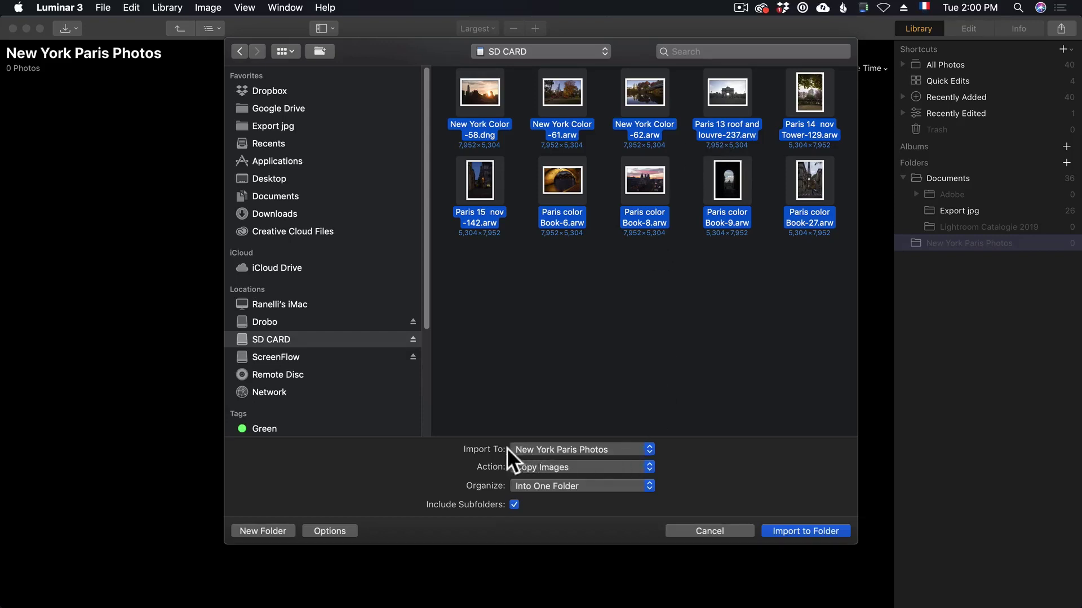
left_click(807, 531)
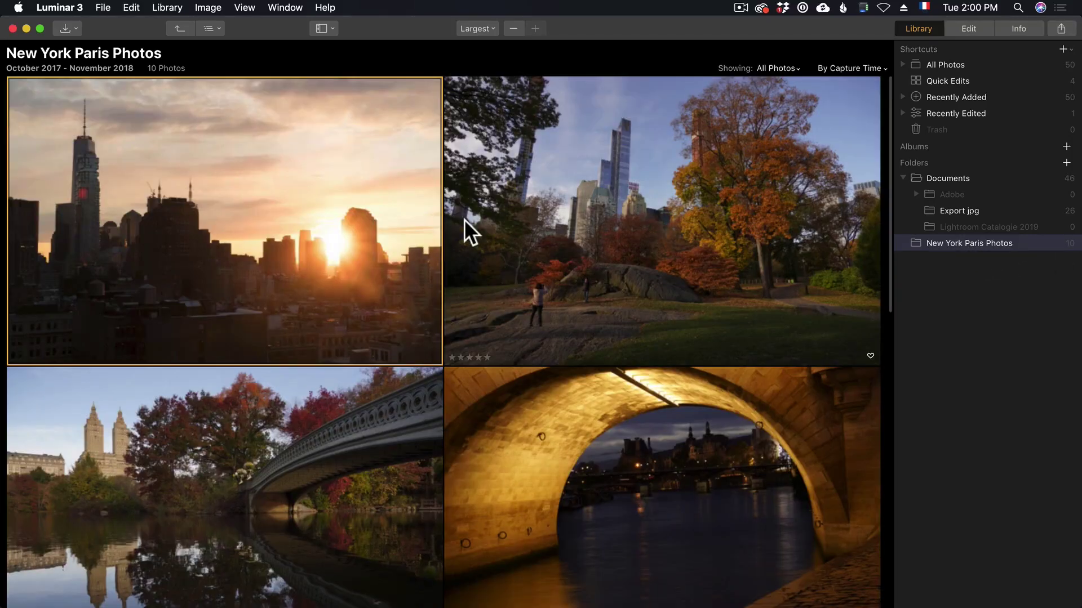
Try smaller thumbnail sizes in the library grid and settle on Large
left_click(520, 27)
left_click(519, 27)
left_click(537, 29)
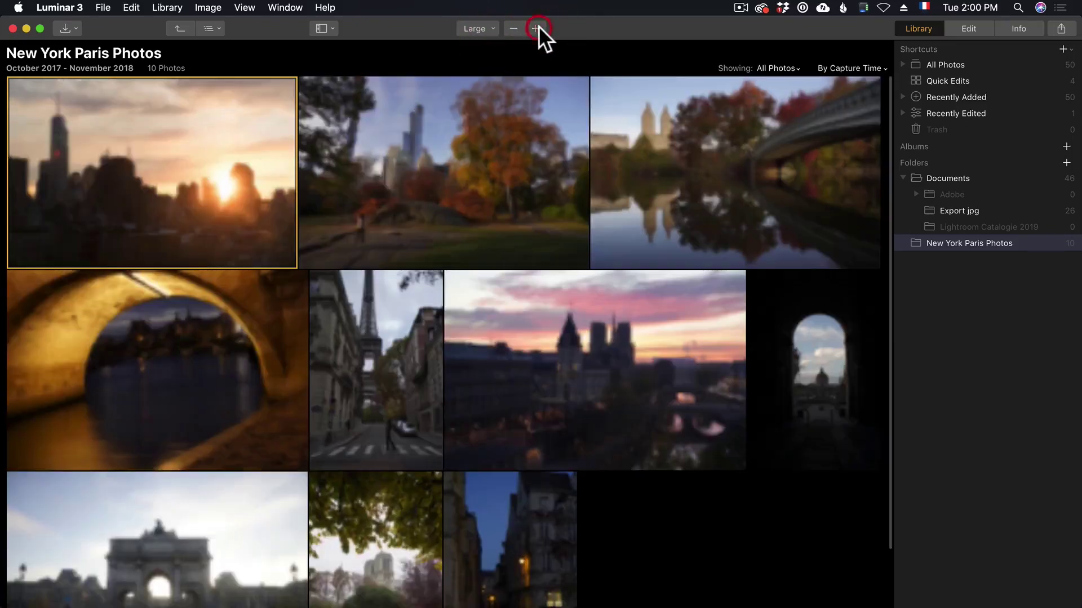
left_click(513, 28)
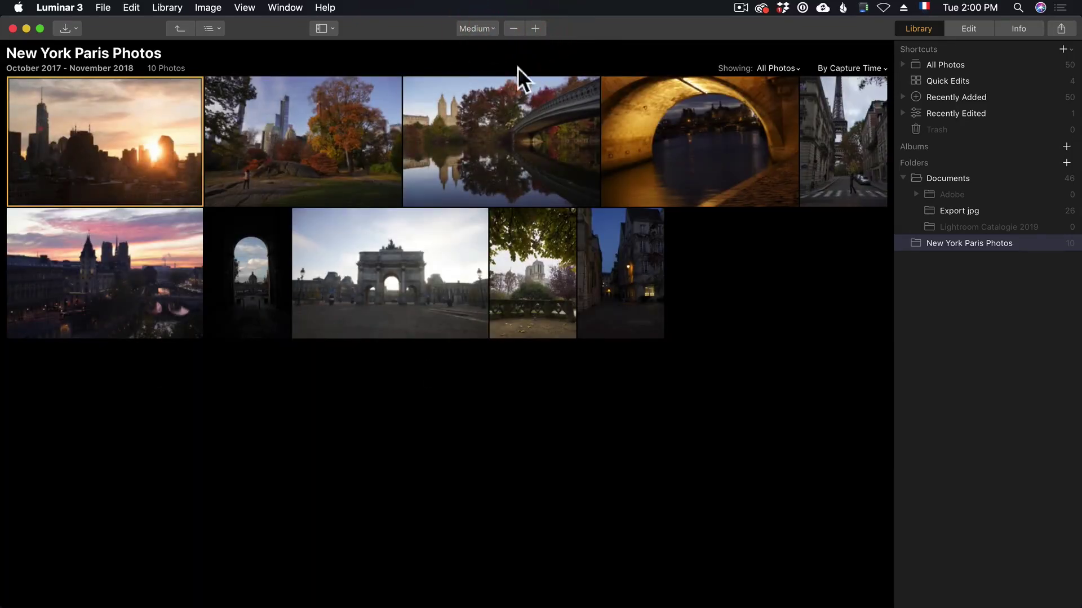
left_click(536, 29)
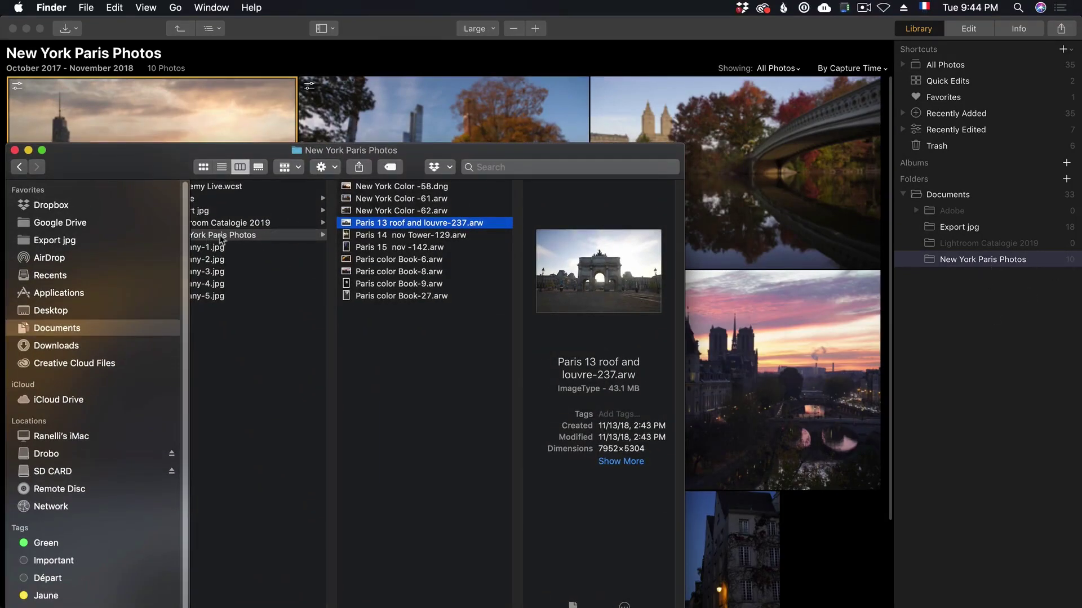
In Finder, move Tuscany-1.jpg through Tuscany-5.jpg from Documents into the New York Paris Photos folder, and return to Luminar 3
left_click_drag(182, 156, 237, 96)
left_click_drag(352, 586, 282, 583)
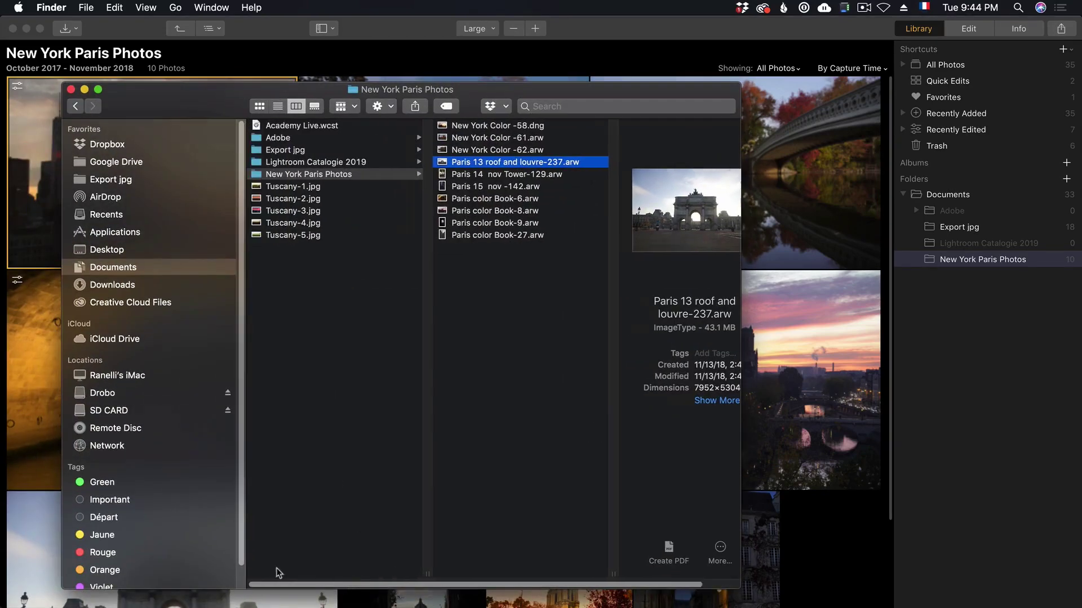
left_click(289, 187)
left_click(285, 235, "shift")
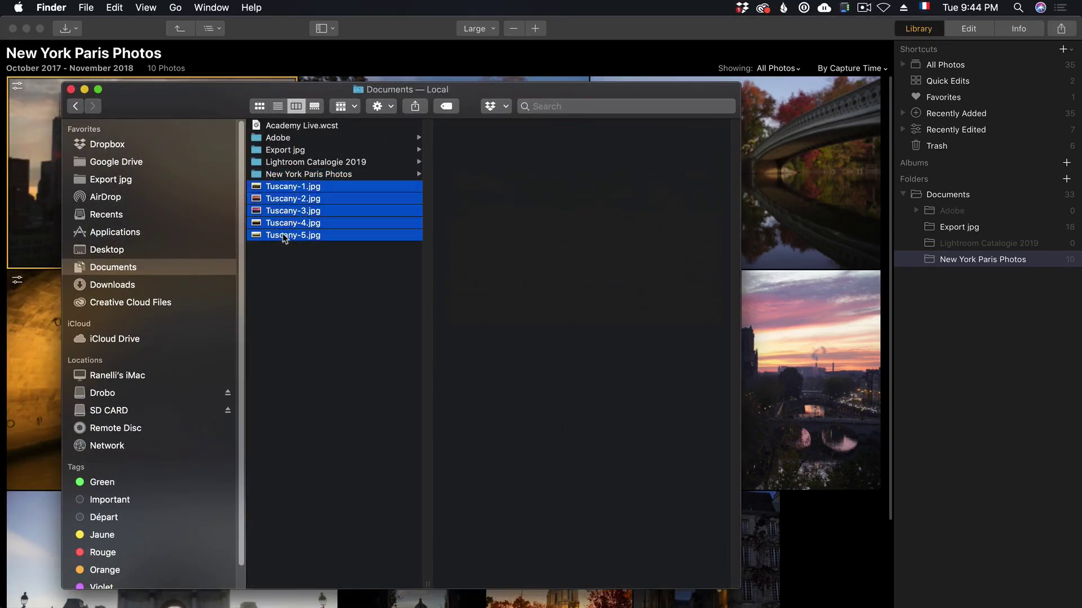
left_click_drag(290, 188, 285, 176)
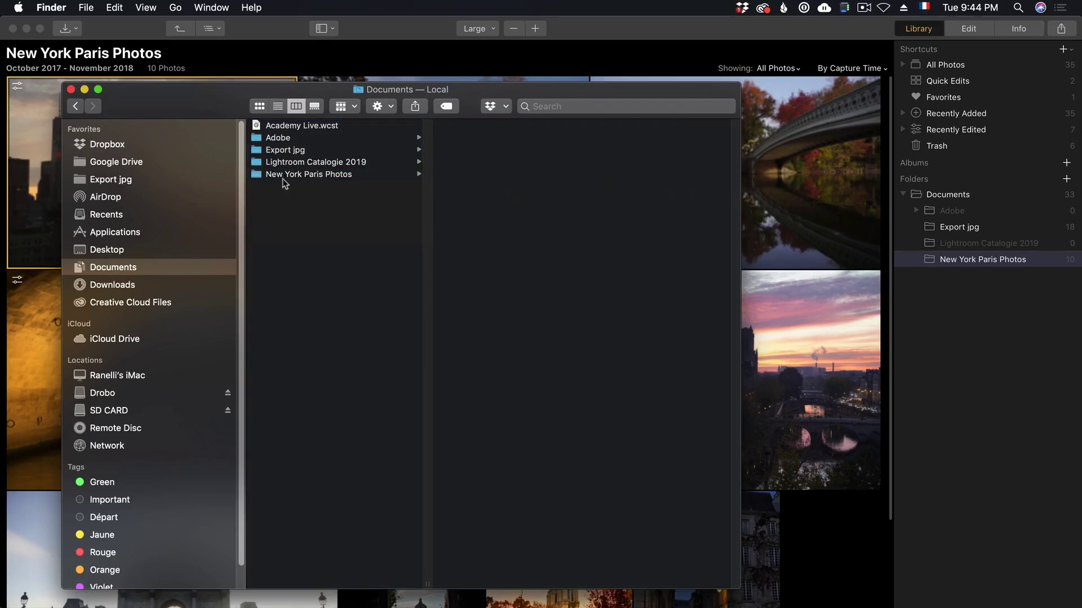
left_click(1049, 279)
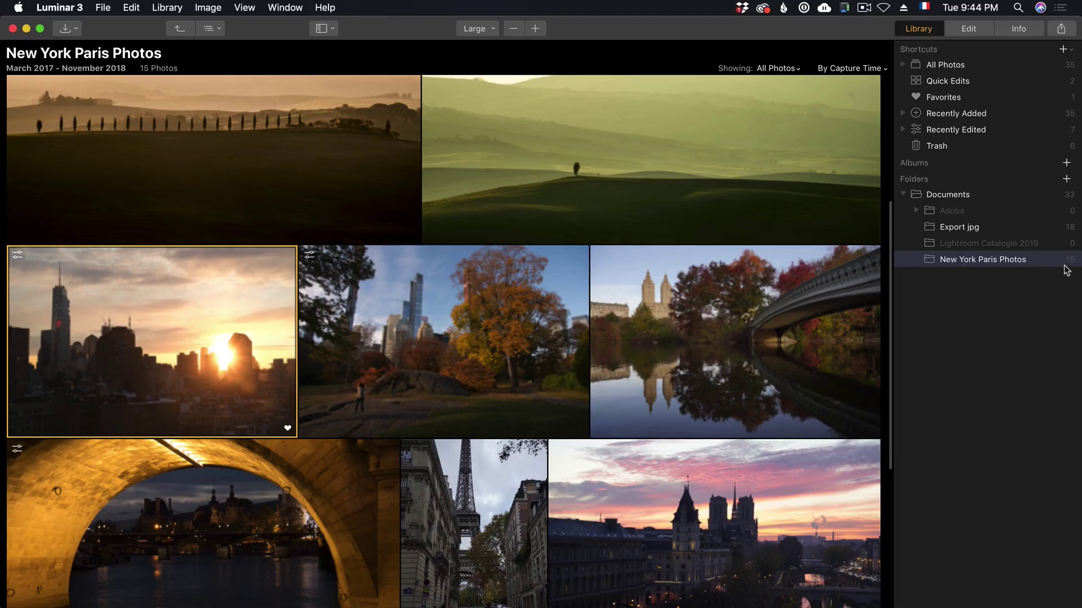
In Finder, move the five Tuscany images from New York Paris Photos to the Trash, and return to that folder in Luminar 3
key("super+Tab")
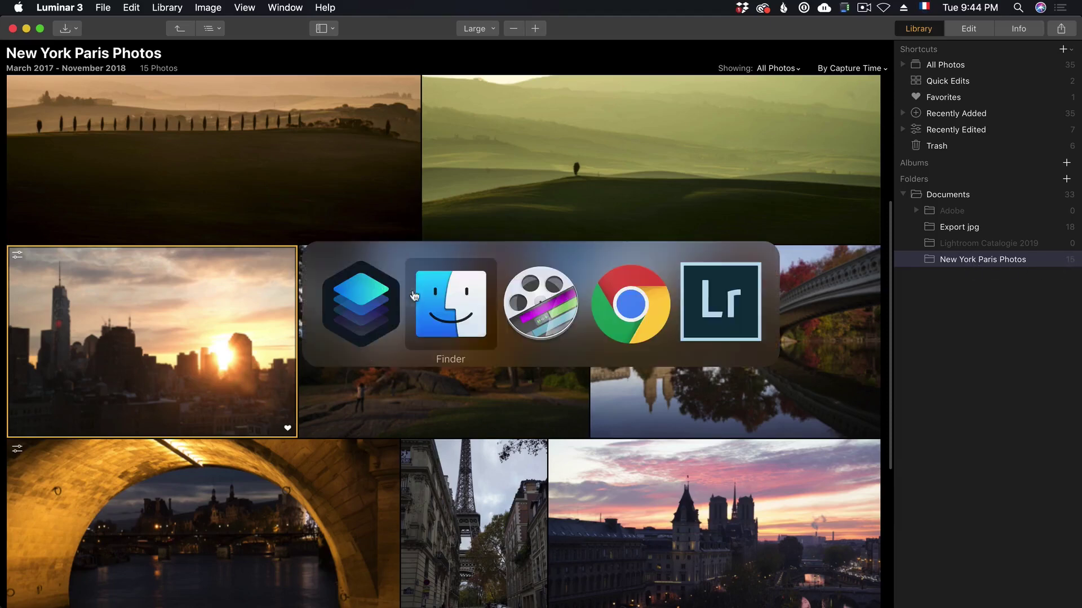
left_click(431, 300)
left_click(332, 175)
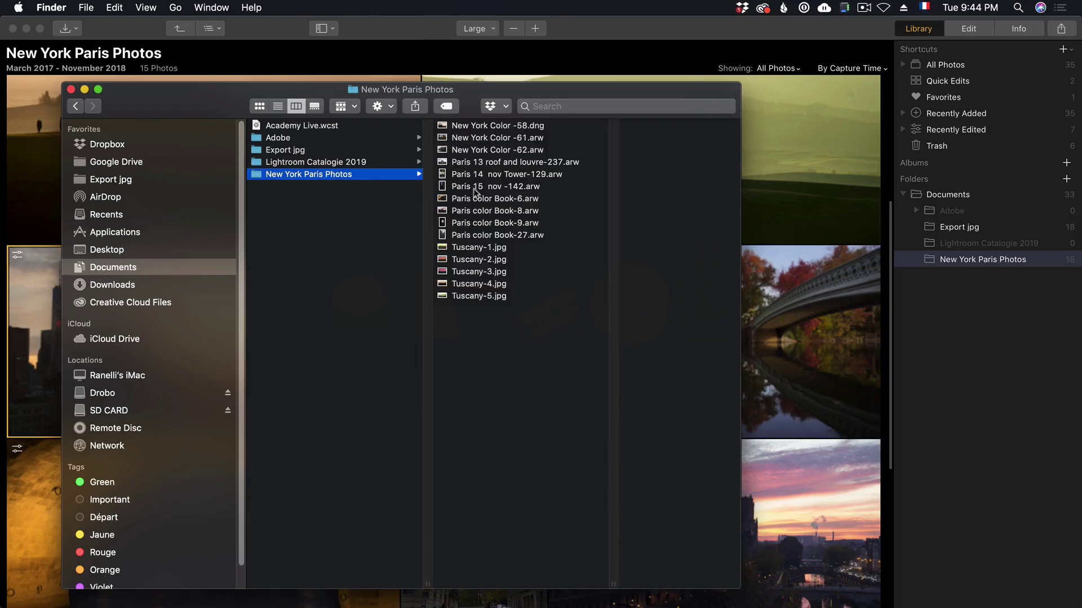
left_click(485, 248)
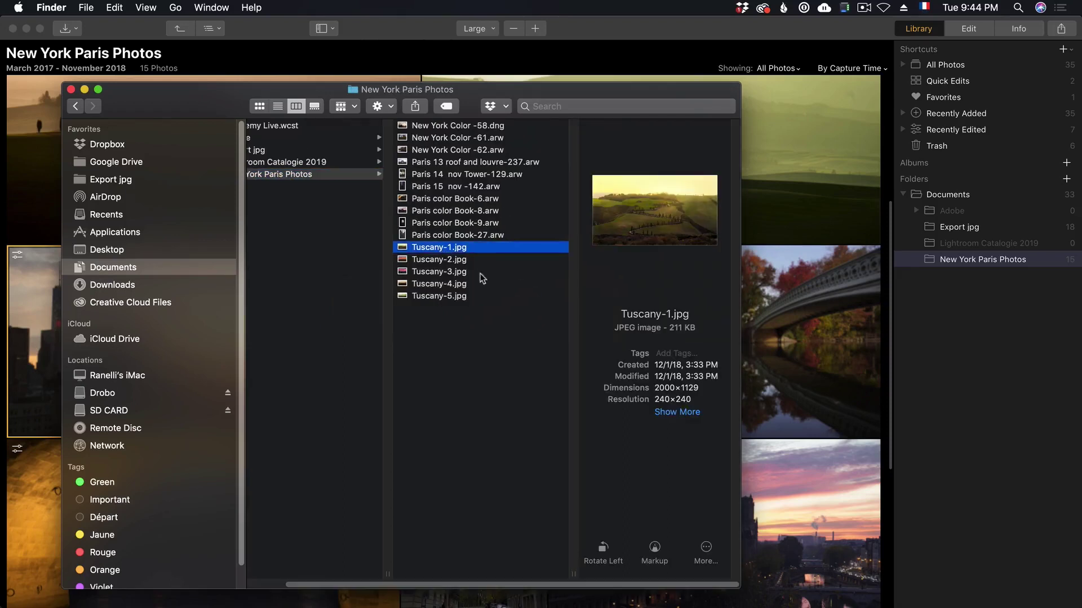
left_click(472, 297, "shift")
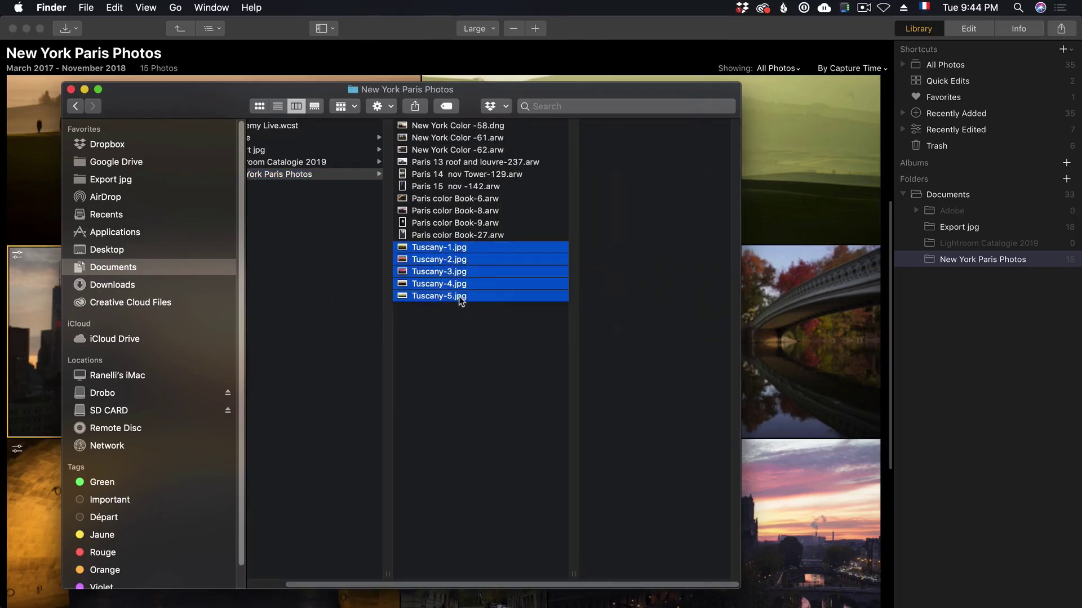
right_click(460, 300)
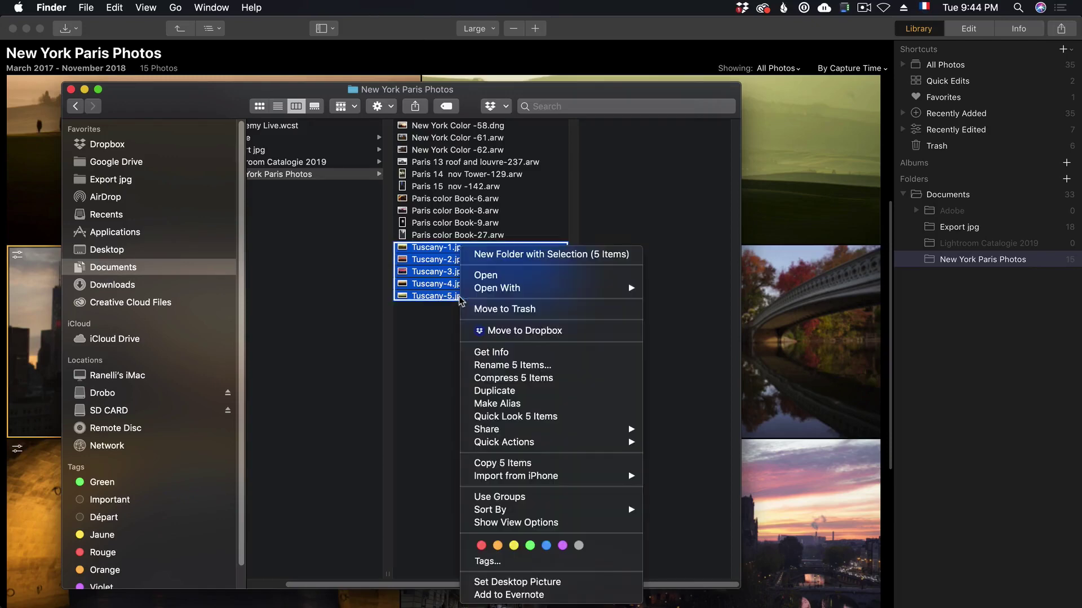
left_click(486, 309)
left_click(956, 260)
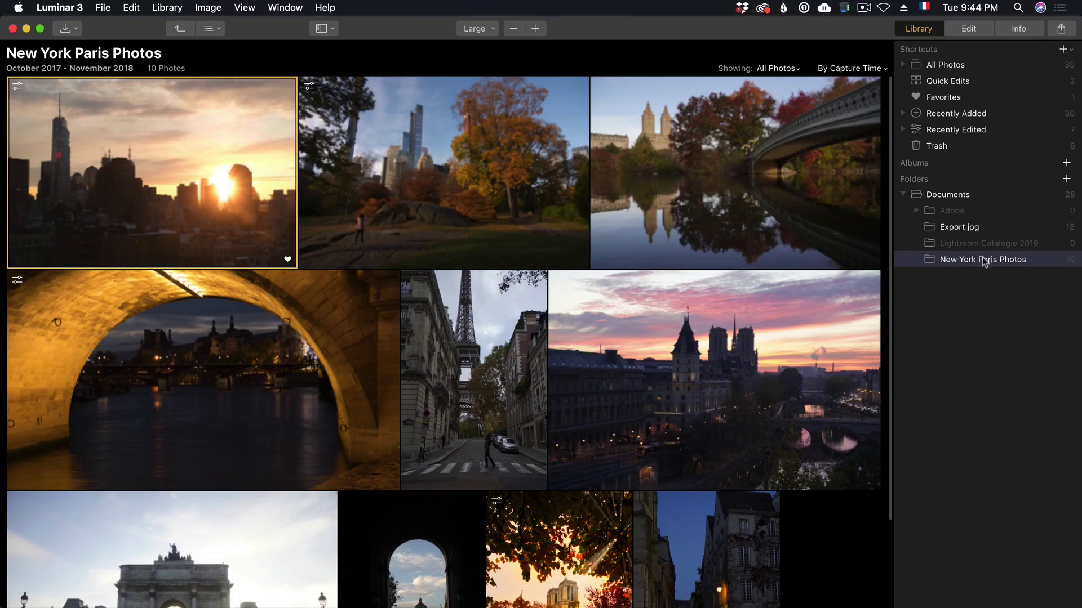
Open New York Color -58.dng for editing, rate it four stars, and return to the library grid
left_click(968, 29)
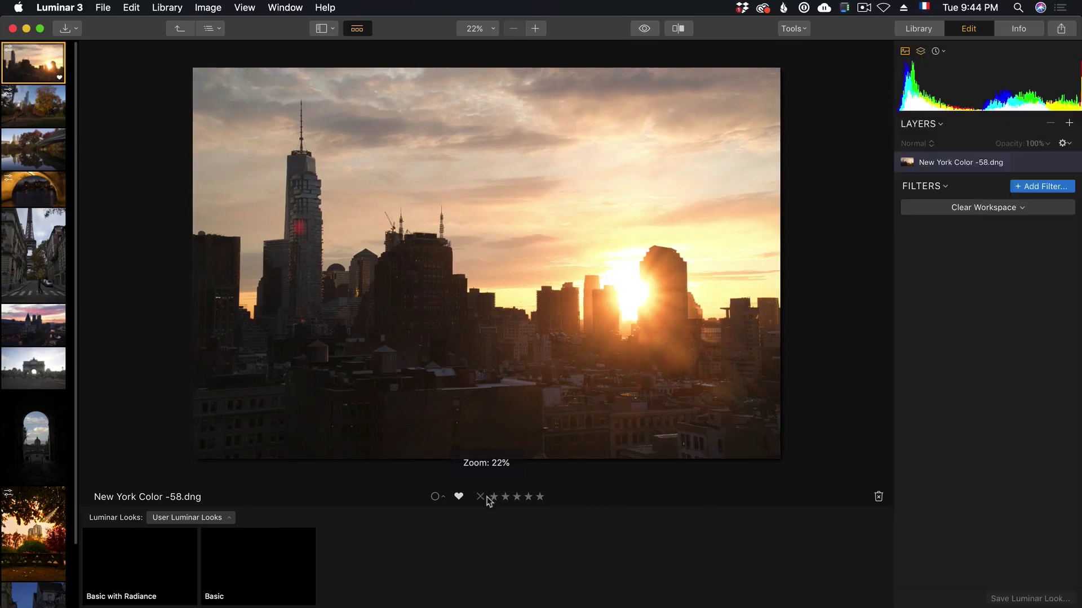
left_click(528, 498)
left_click(442, 499)
left_click(442, 498)
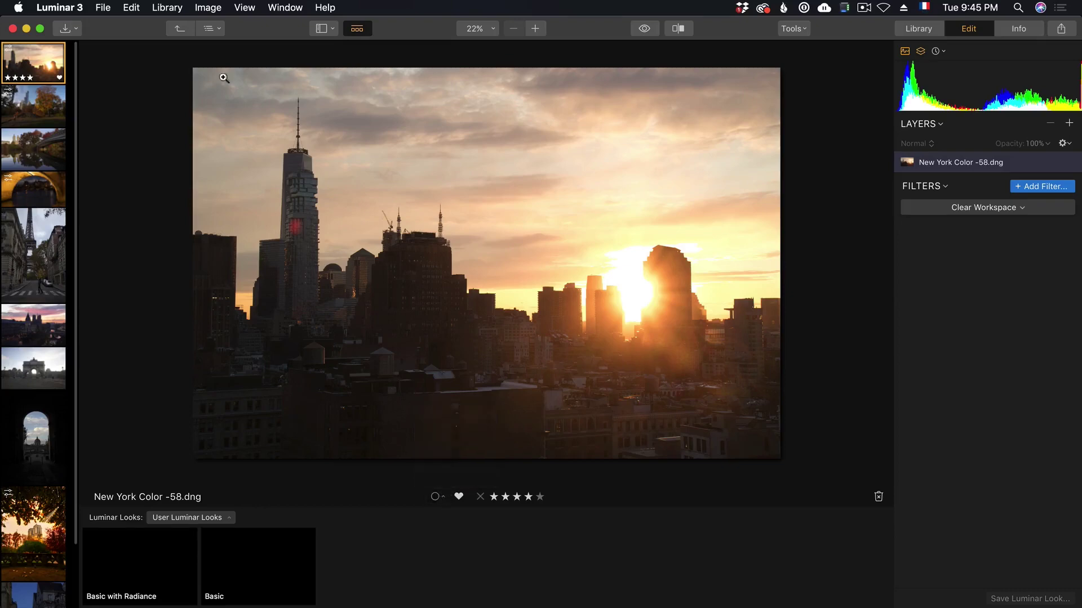
left_click(176, 30)
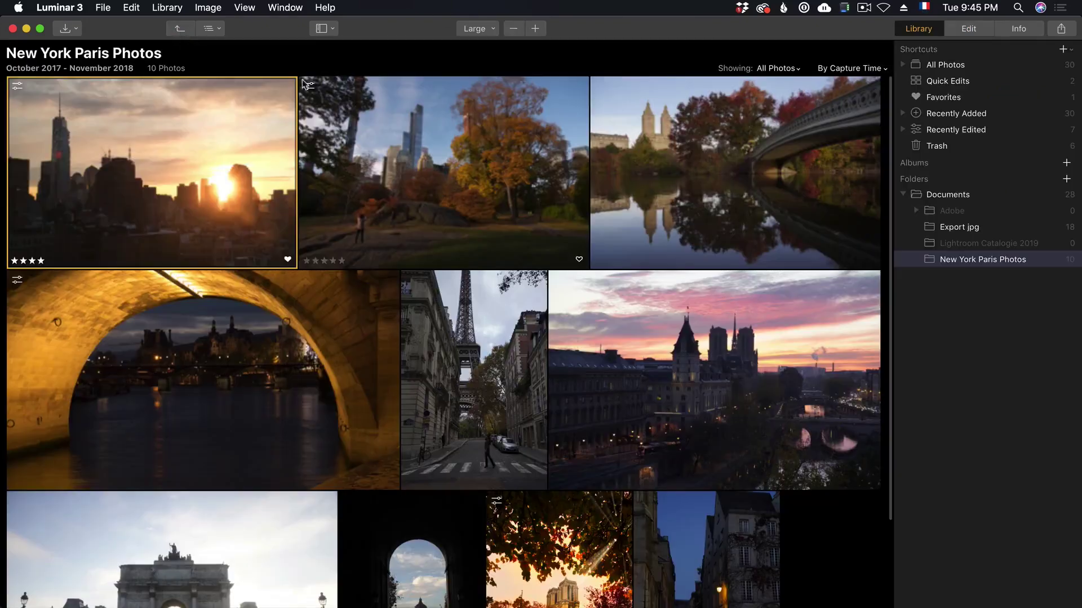
left_click(792, 69)
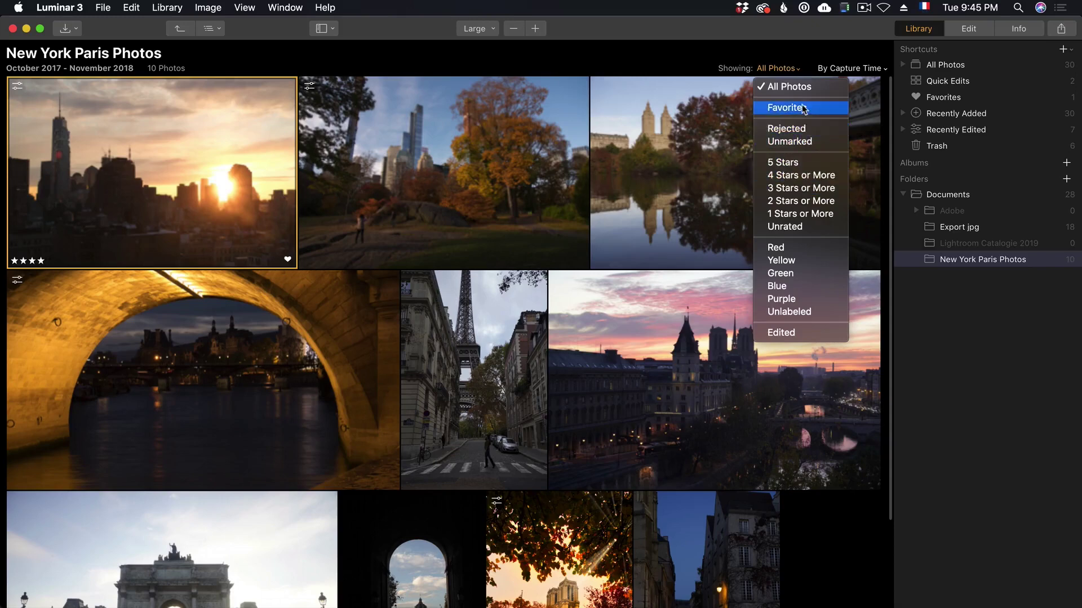
left_click(661, 64)
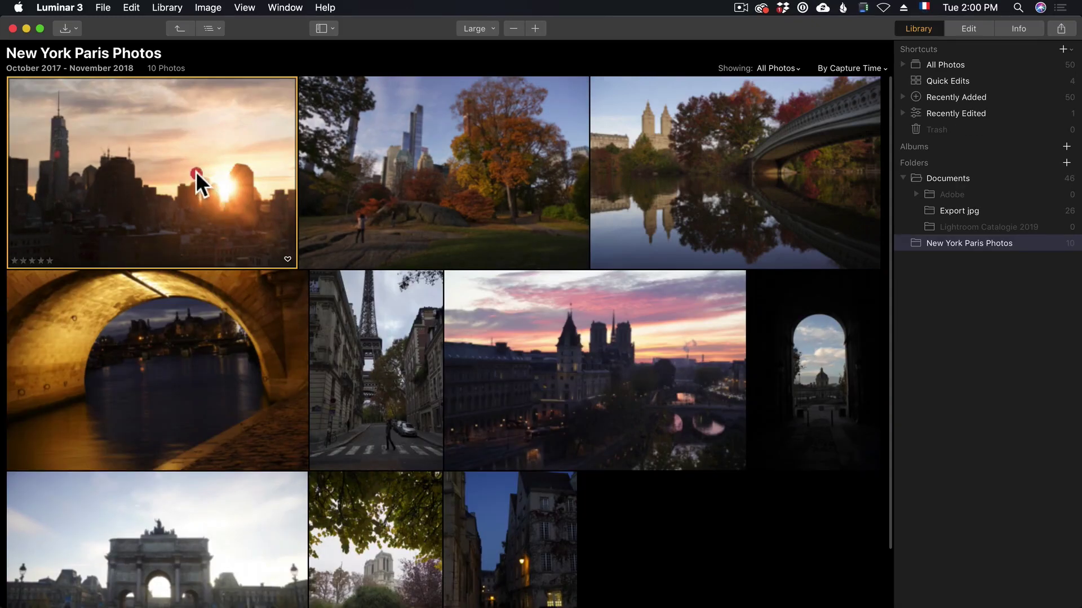
Open the New York sunset skyline photo in the editing workspace and enlarge its view to 26%
double_click(196, 171)
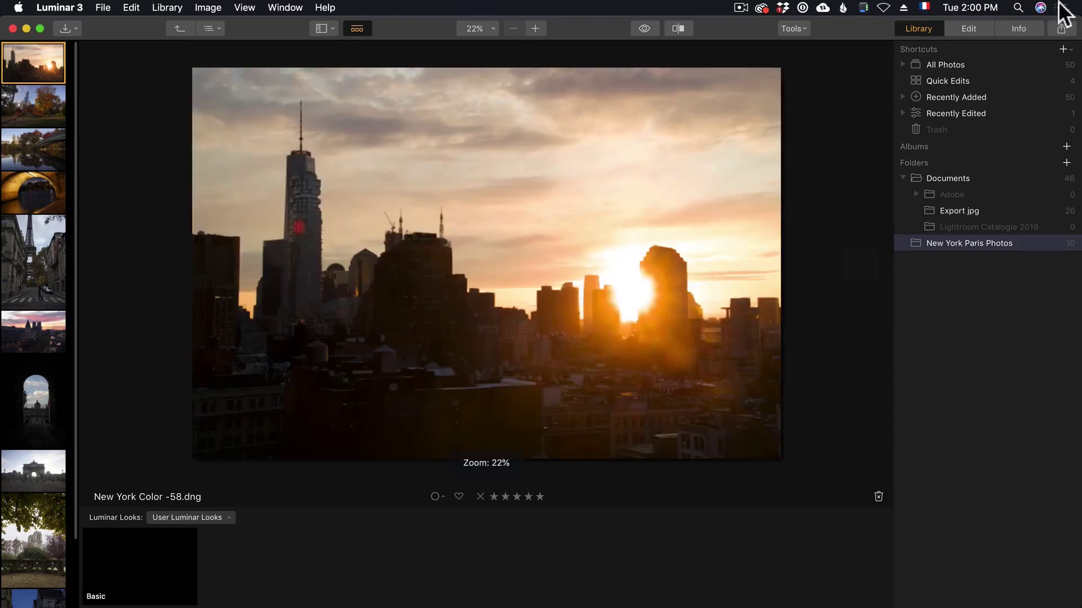
left_click(972, 27)
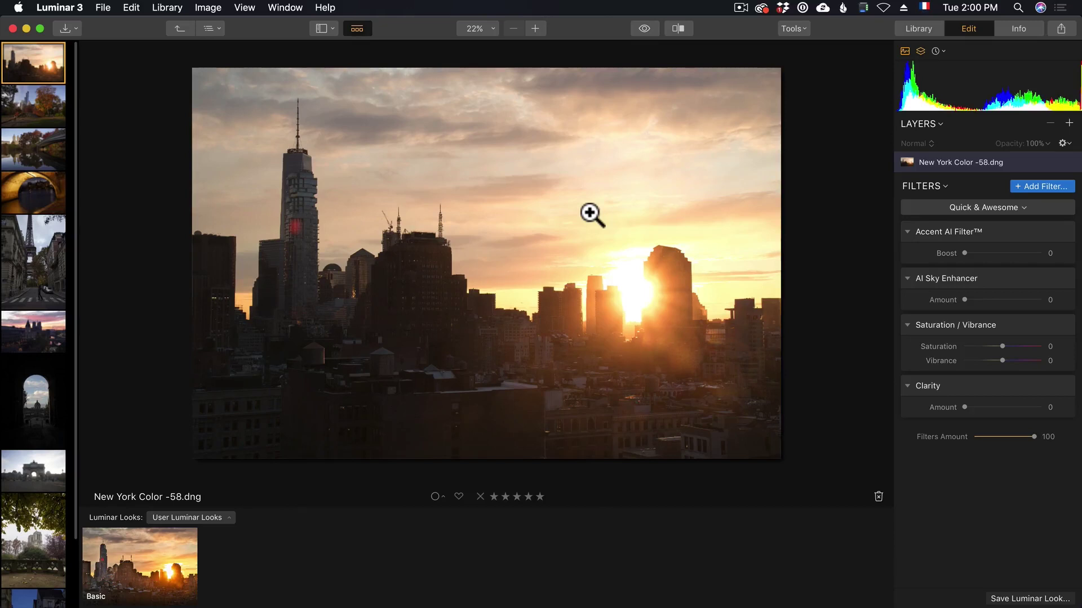
key("super+equal")
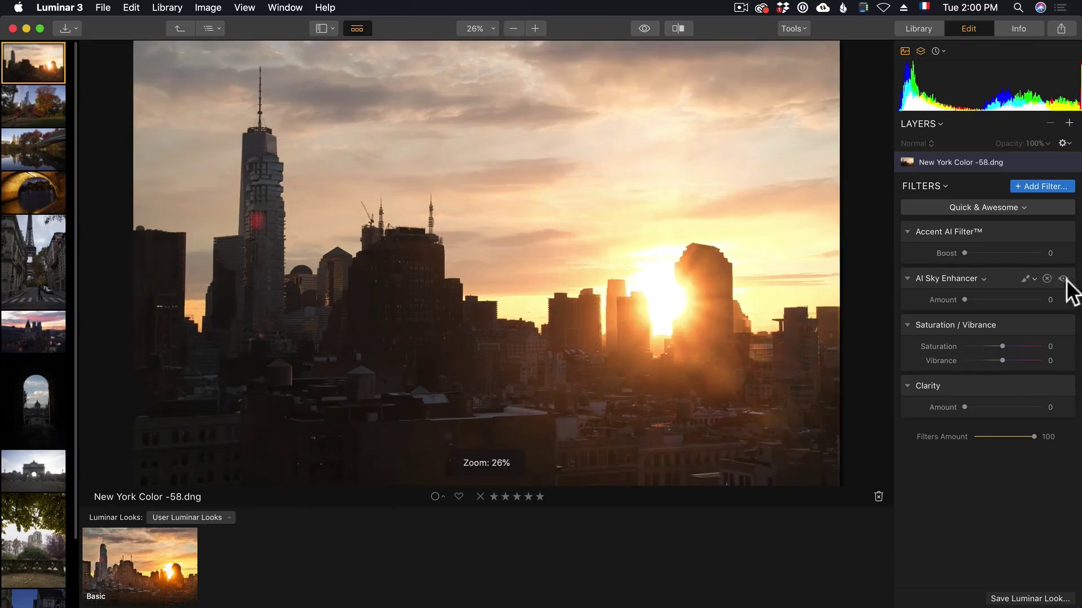
Switch to the Professional workspace and set RAW Develop Shadows to 71, Highlights to -56, Whites to 15 and Blacks to -30
left_click(999, 206)
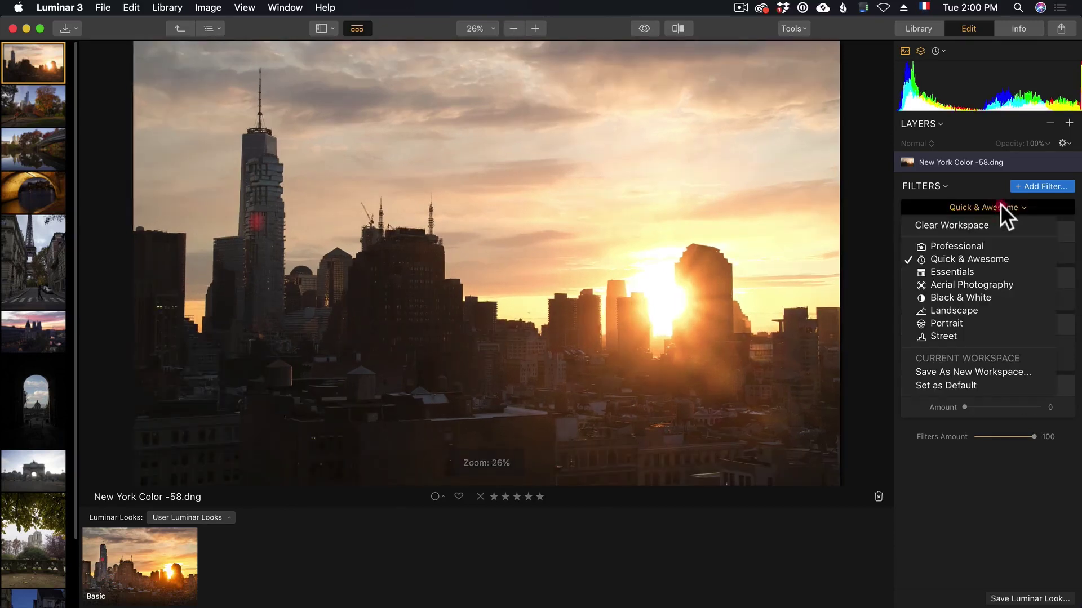
left_click(974, 243)
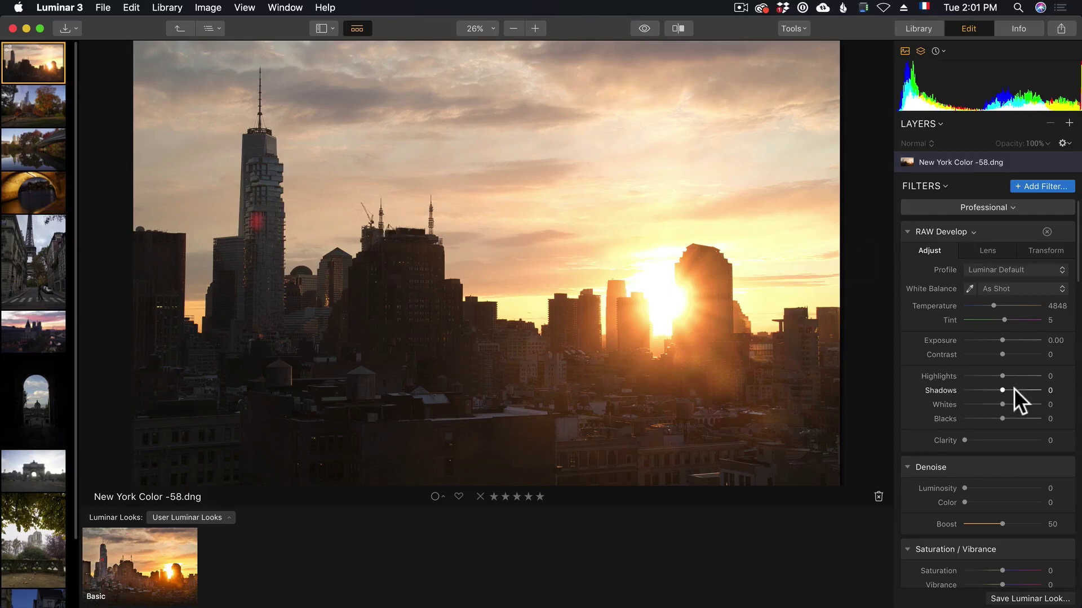
left_click_drag(1009, 391, 1053, 391)
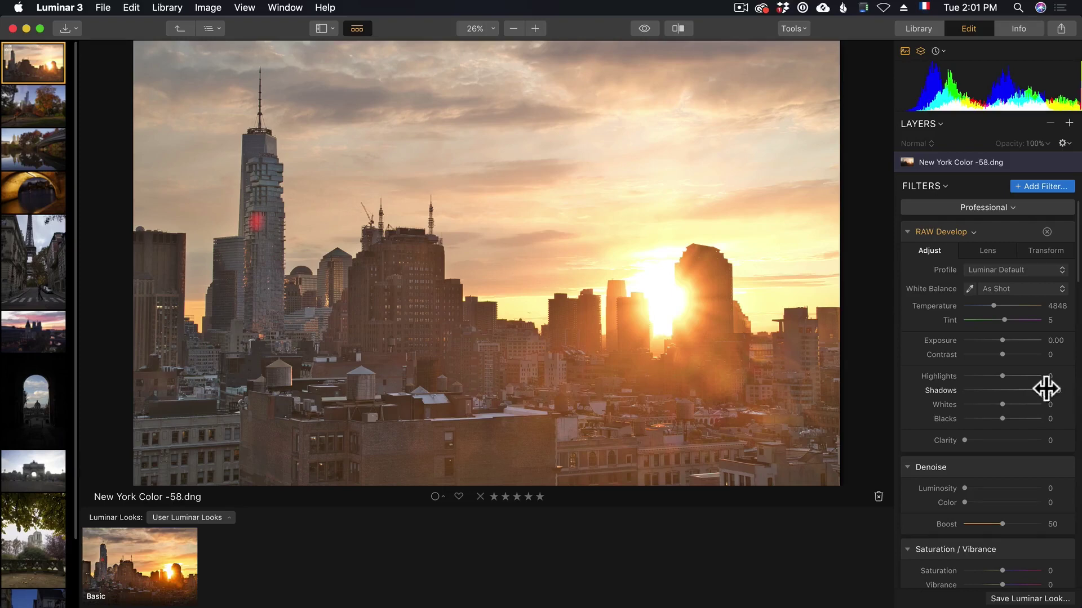
left_click_drag(1002, 376, 946, 377)
left_click_drag(938, 375, 1008, 404)
Set the Accent AI Filter boost to 24 and the AI Sky Enhancer amount to 57
scroll(1009, 398, "down", 4)
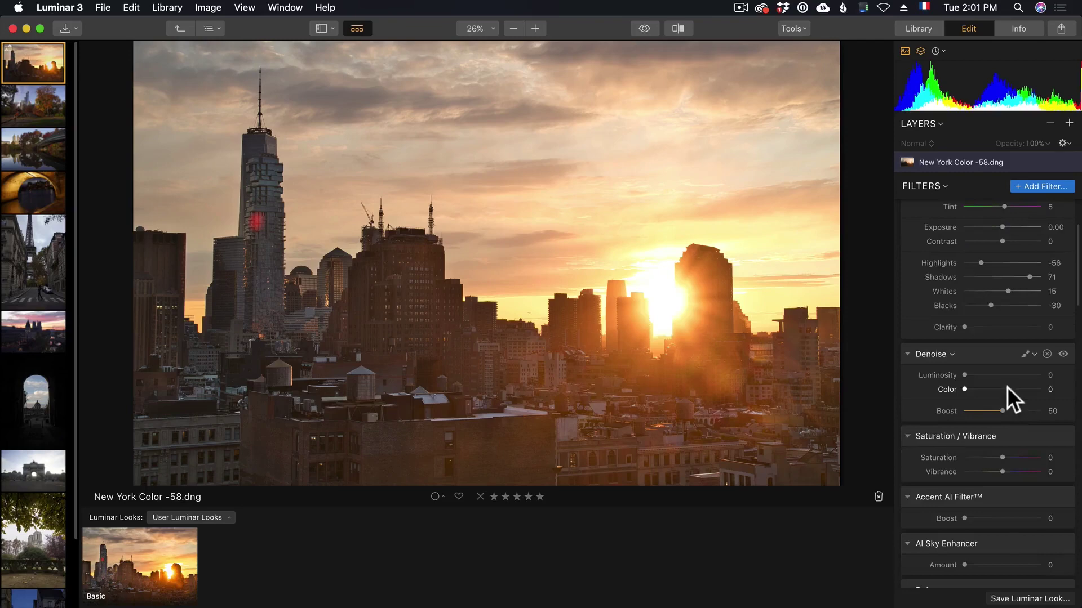
scroll(1006, 387, "down", 2)
scroll(1006, 388, "down", 2)
scroll(1006, 388, "down", 3)
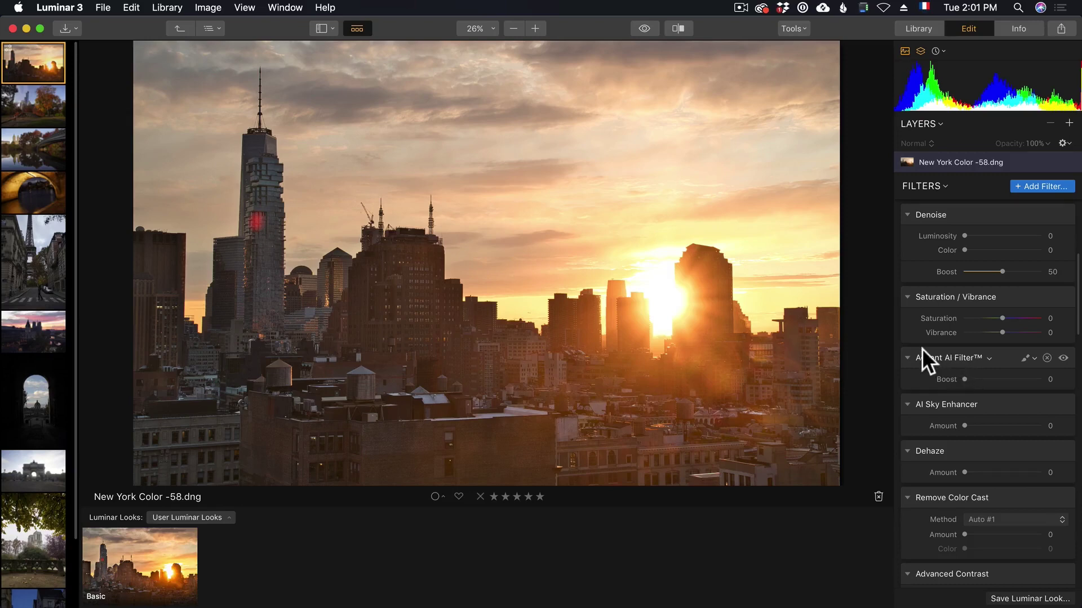
mouse_move(965, 379)
left_mouse_down()
mouse_move(1041, 379)
mouse_move(960, 376)
mouse_move(1040, 379)
mouse_move(962, 378)
mouse_move(1021, 383)
mouse_move(981, 387)
left_mouse_up()
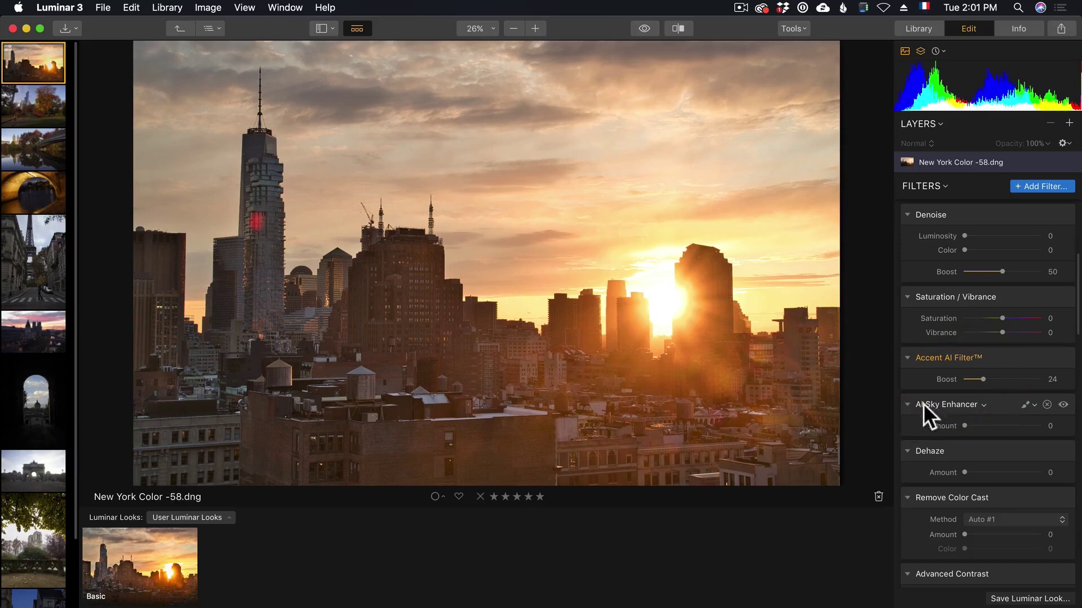
left_click_drag(965, 426, 1008, 425)
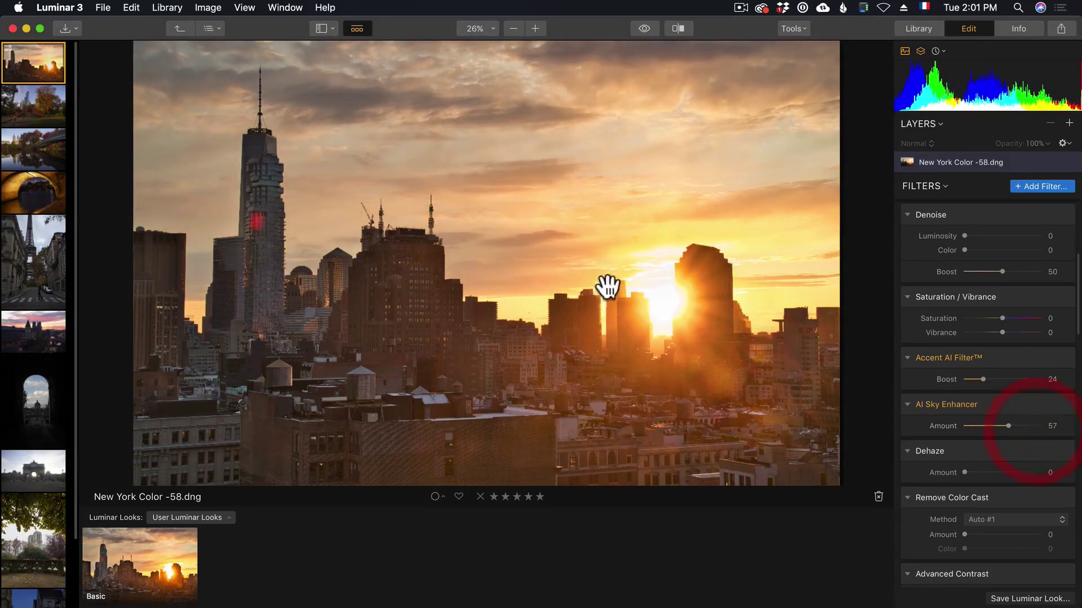
Set the Advanced Contrast amounts to 30 for highlights, 30 for midtones and 24 for shadows
scroll(996, 447, "down", 5)
scroll(993, 444, "down", 2)
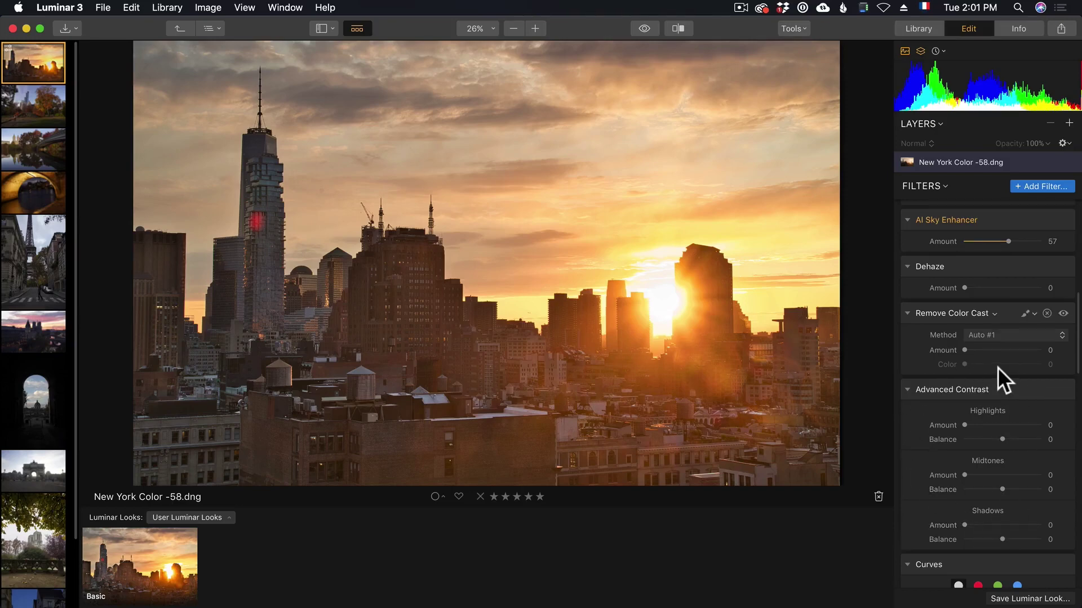
mouse_move(967, 427)
left_mouse_down()
mouse_move(1055, 432)
mouse_move(974, 435)
mouse_move(995, 431)
mouse_move(985, 429)
left_mouse_up()
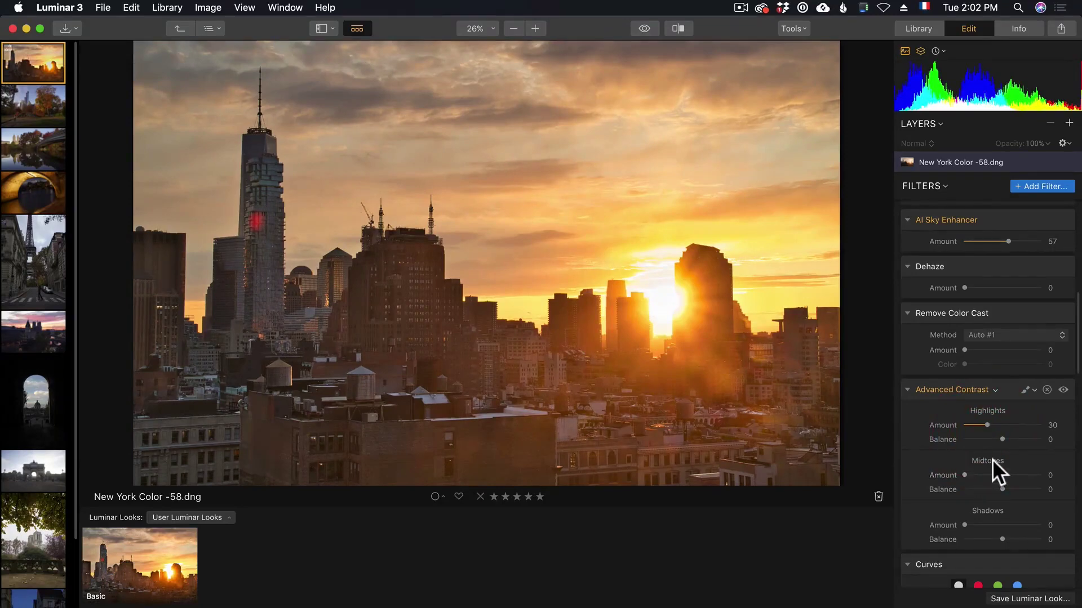
left_click_drag(965, 475, 987, 475)
left_click_drag(965, 525, 983, 525)
Add the Image Radiance filter with an amount of 19 and compare the skyline photo with its original
scroll(992, 512, "down", 5)
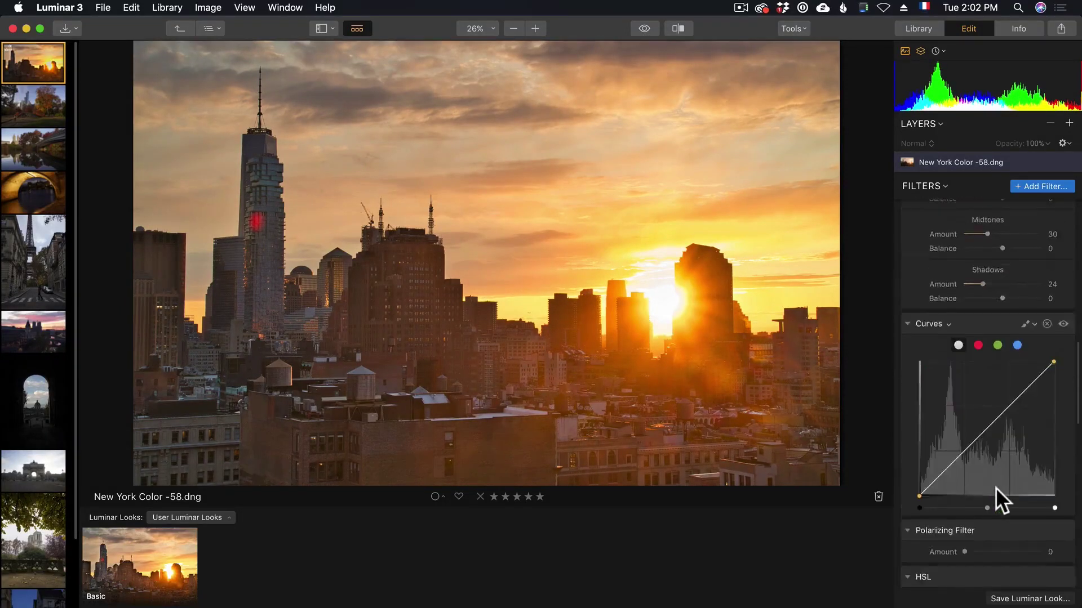
scroll(995, 488, "down", 5)
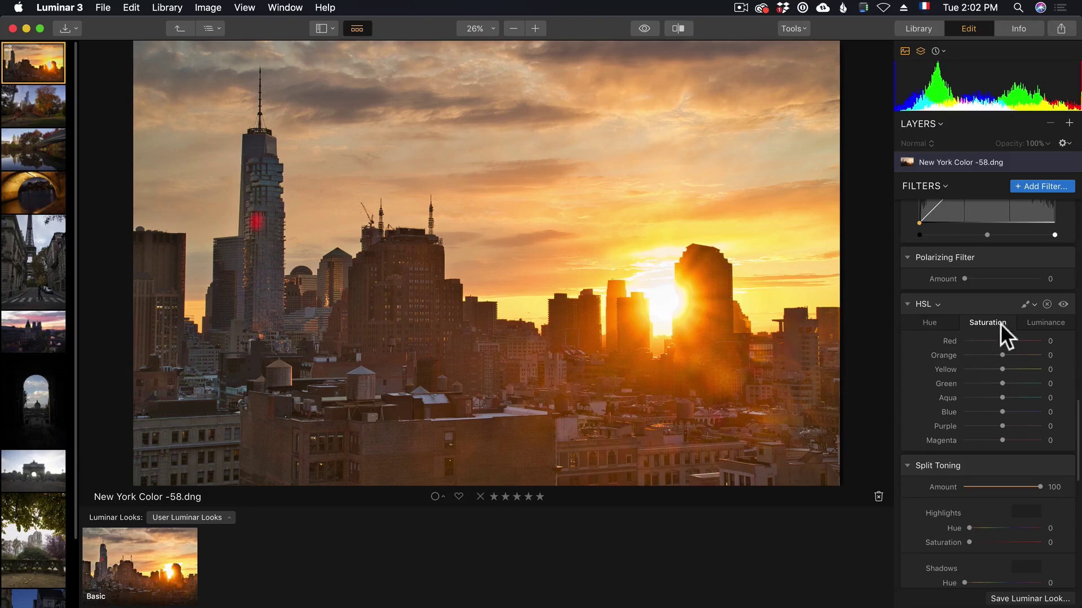
scroll(1004, 359, "down", 5)
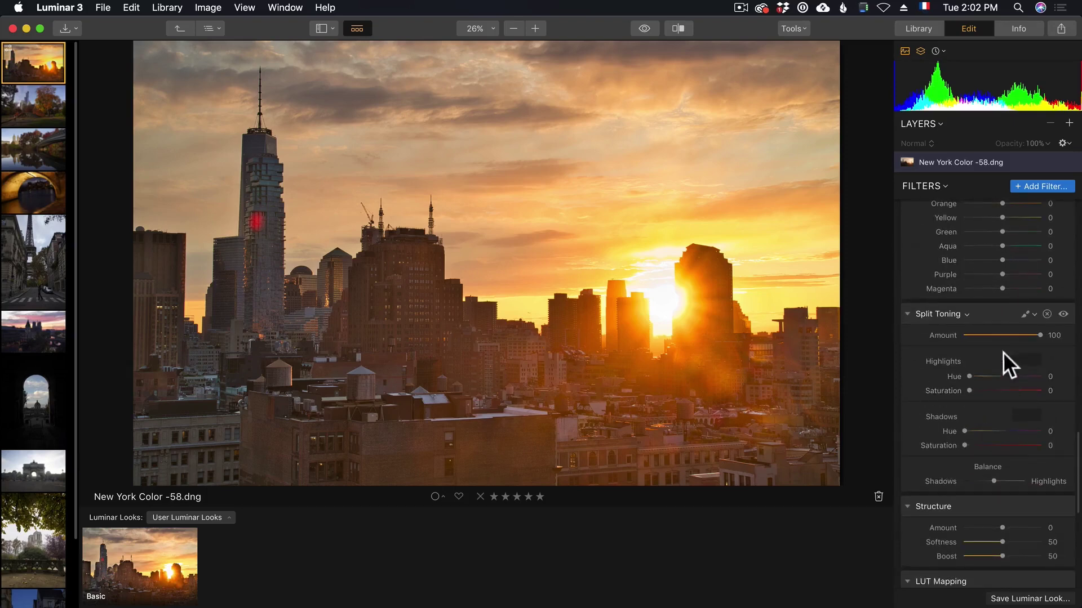
scroll(1003, 353, "down", 8)
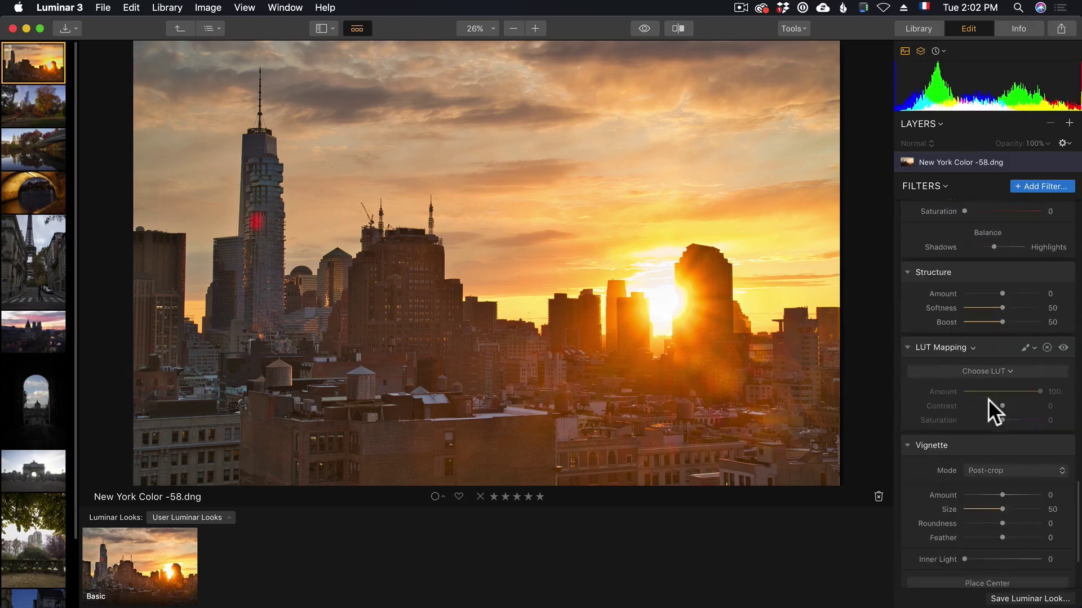
scroll(988, 398, "down", 4)
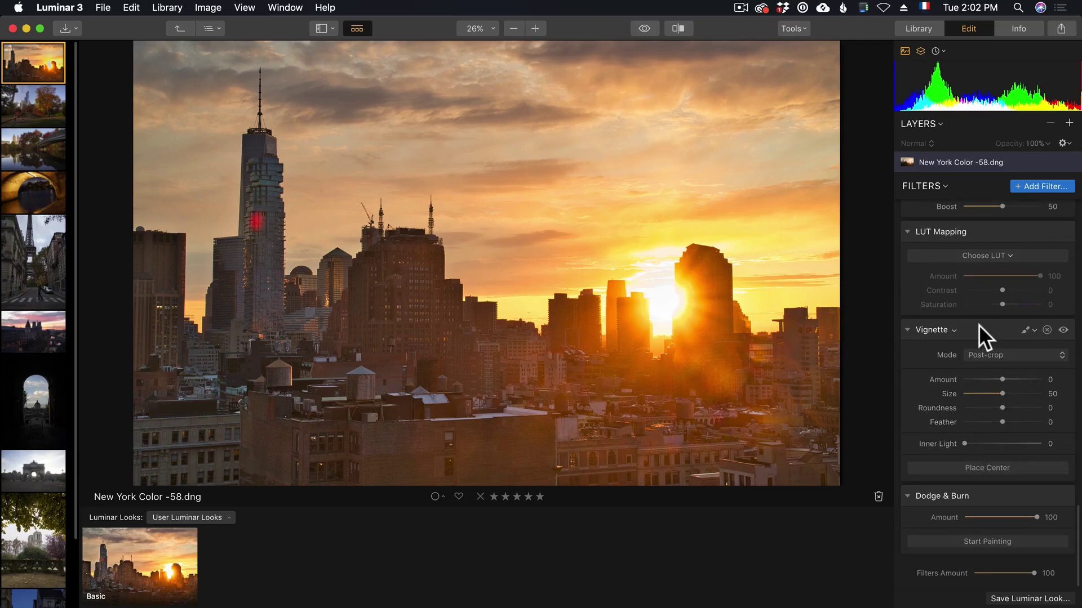
left_click(1042, 186)
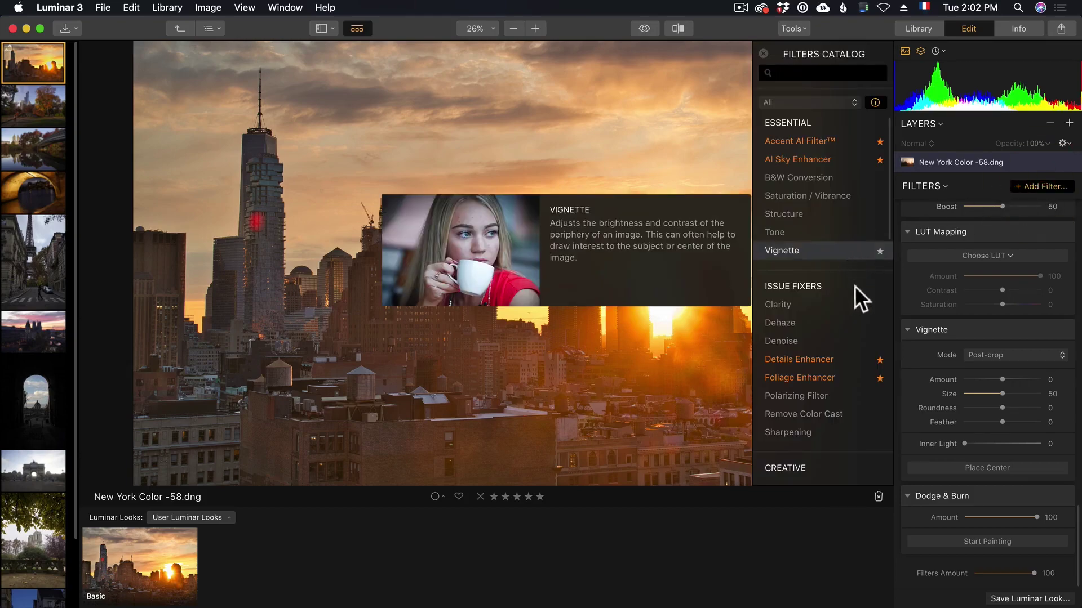
mouse_move(888, 225)
scroll(890, 227, "down", 1)
scroll(892, 327, "down", 10)
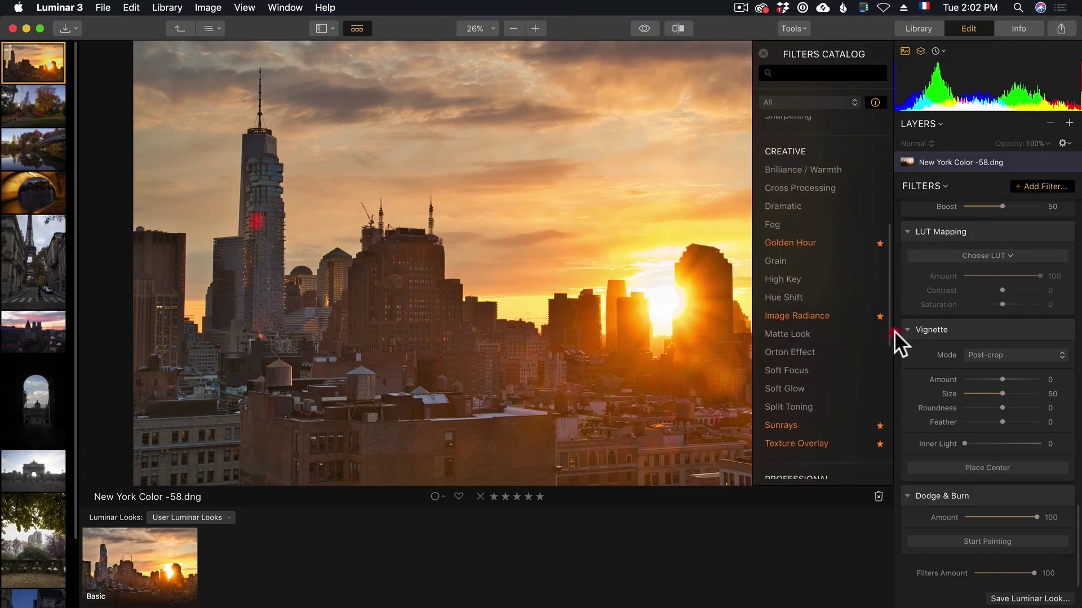
left_click(833, 315)
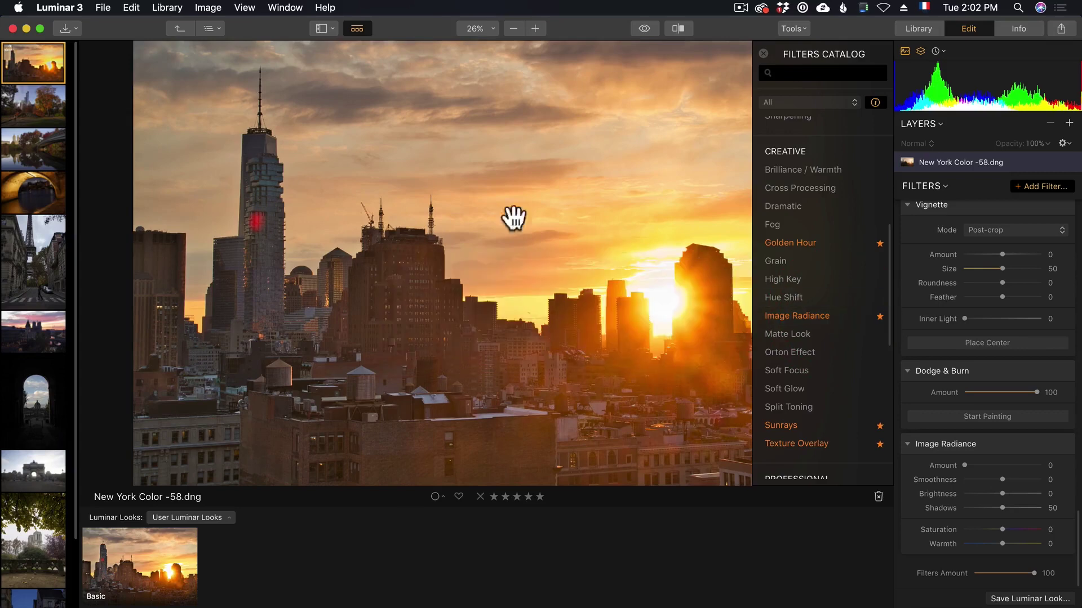
mouse_move(979, 464)
left_mouse_down()
mouse_move(1050, 471)
mouse_move(975, 471)
left_mouse_up()
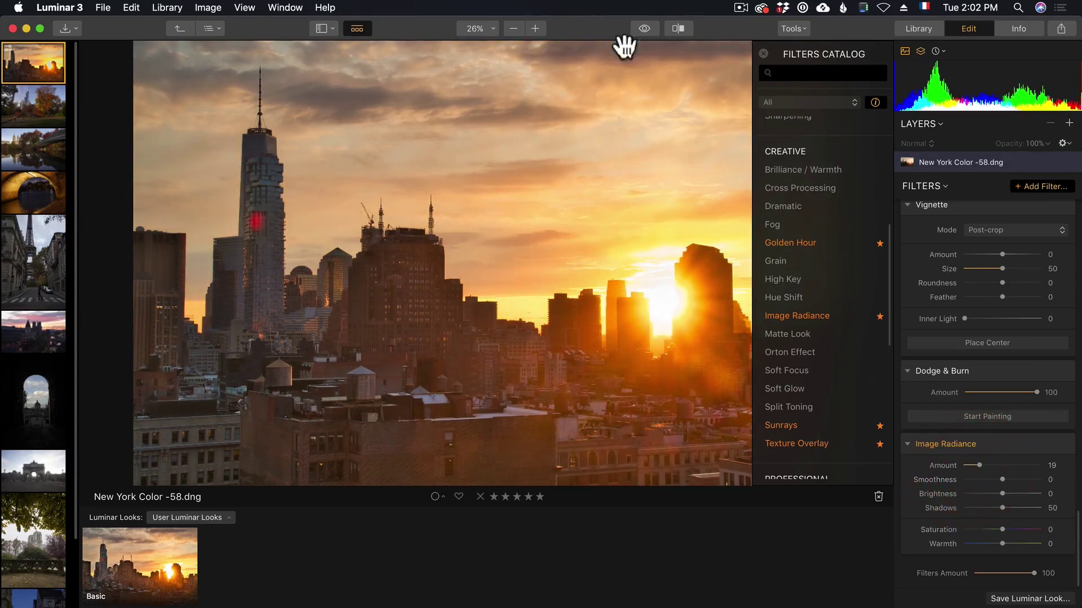
left_click(643, 30)
left_click(642, 29)
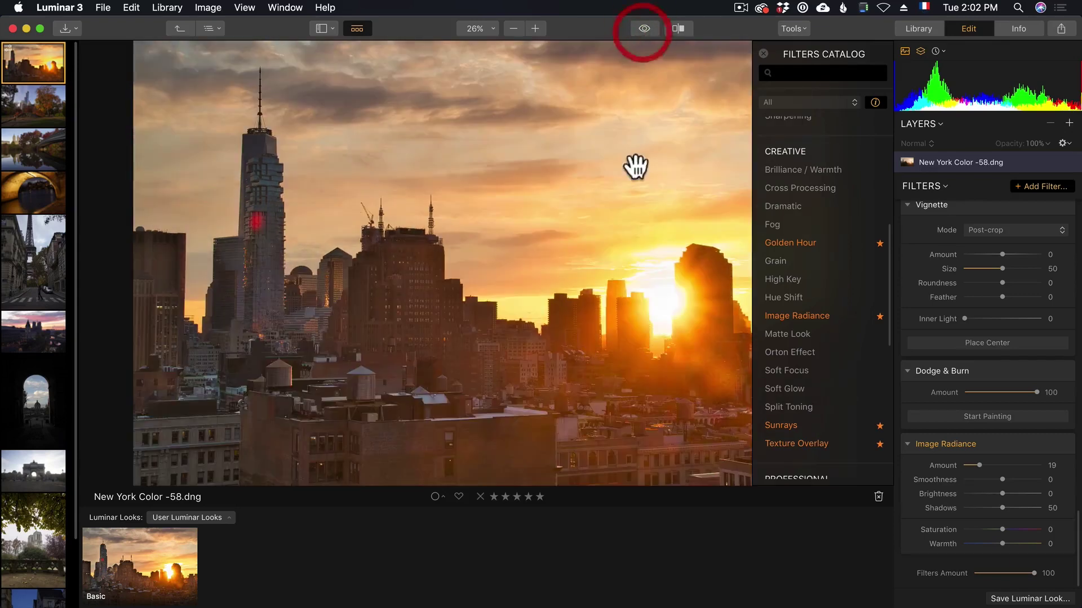
Save the adjustments as a Luminar Look named "Basic with Radiance" and show the User Luminar Looks collection
left_click(1025, 599)
left_click(536, 87)
left_click(419, 72)
type("Basic")
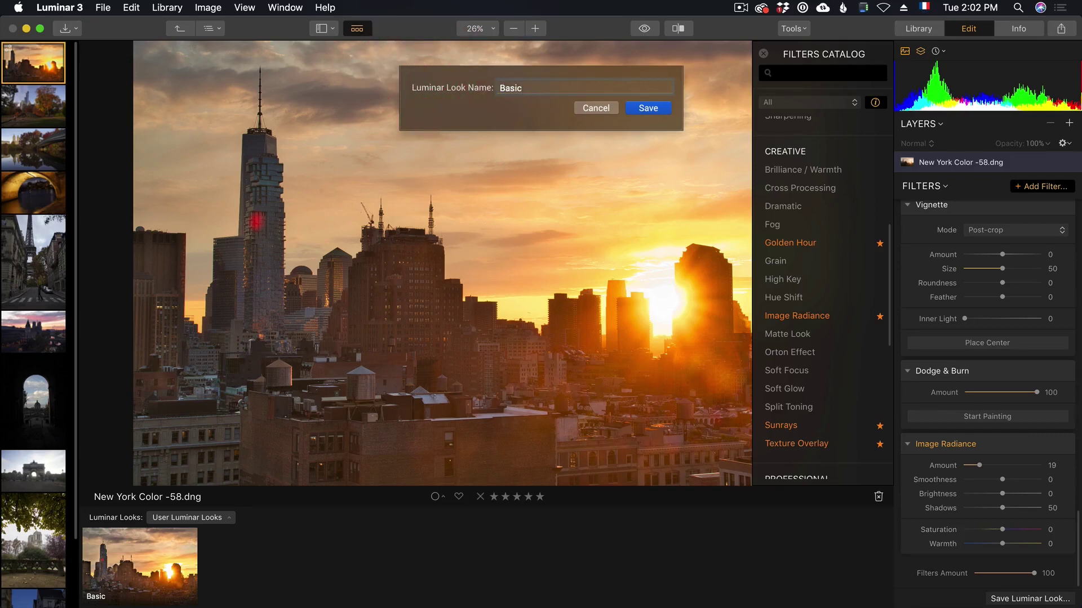
type(" with Radiance")
left_click(659, 108)
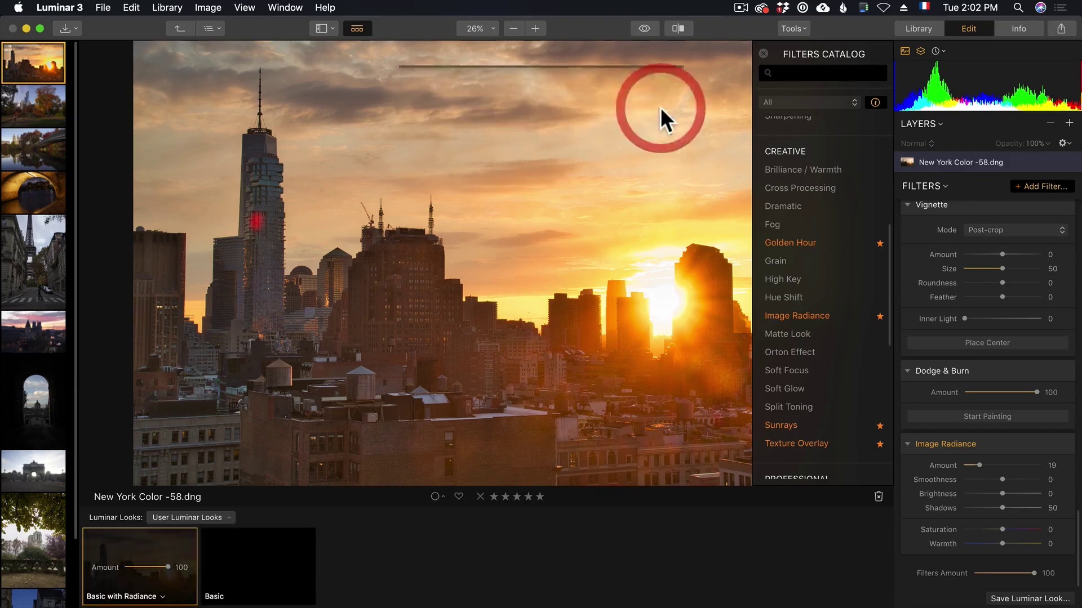
left_click(205, 516)
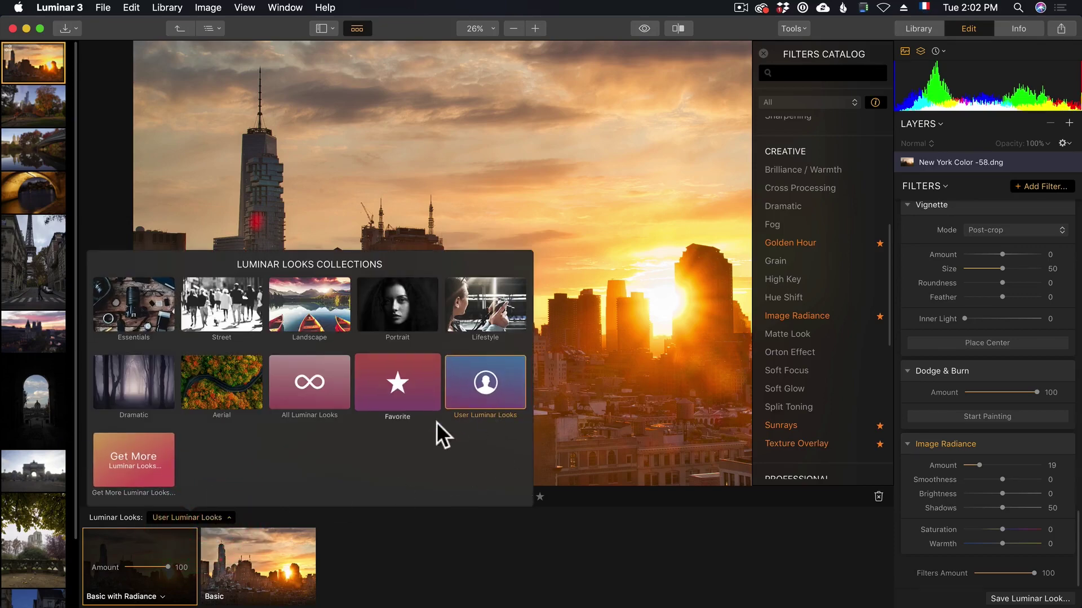
left_click(499, 397)
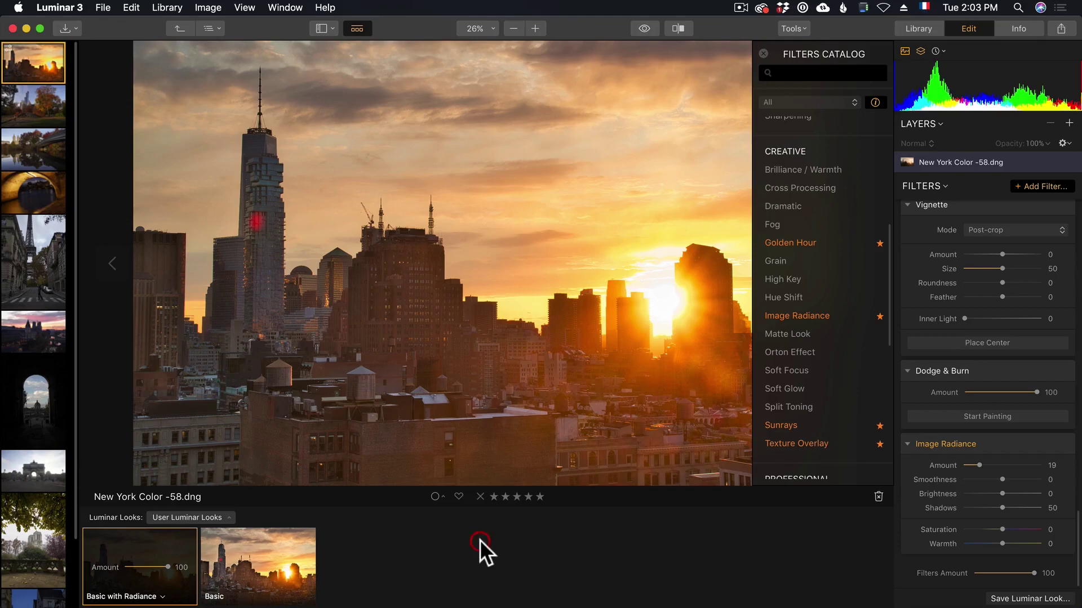
Open New York Color -61.arw, try the Basic look on it, and apply the Basic with Radiance look
left_click(29, 95)
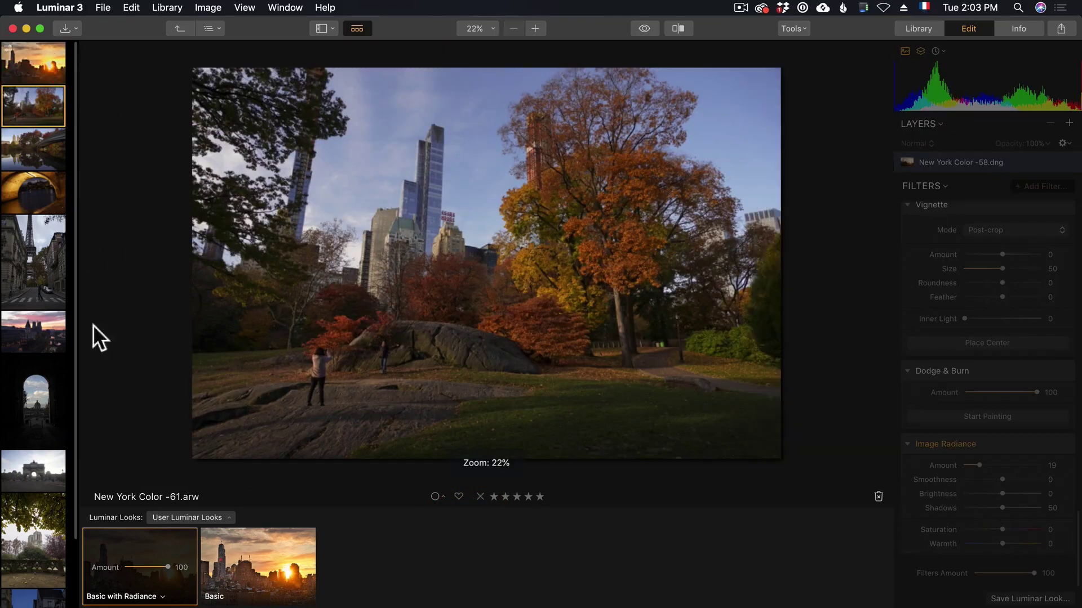
left_click(259, 559)
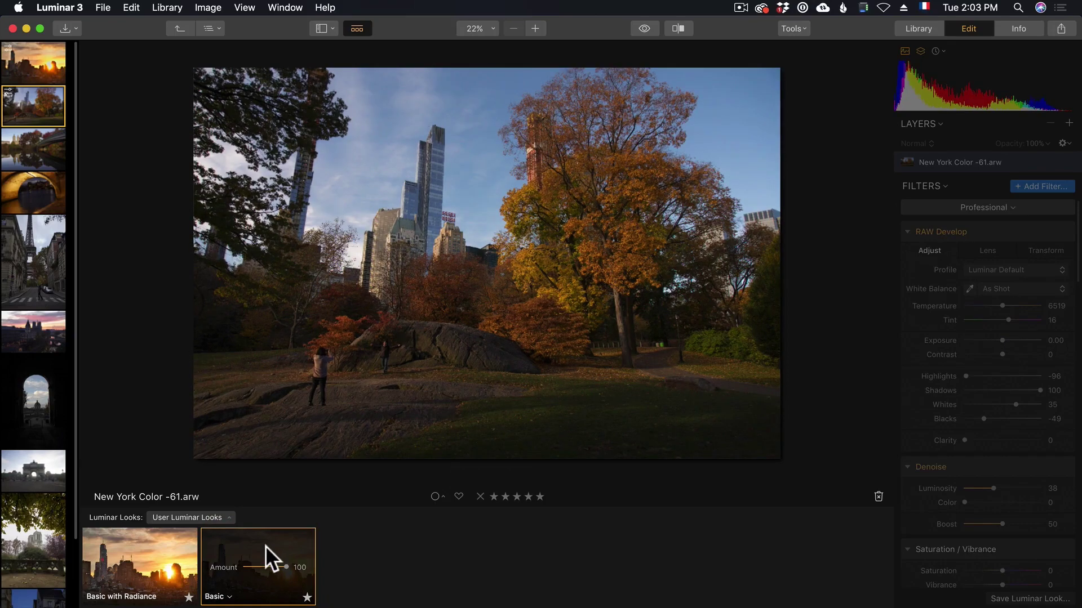
left_click(116, 546)
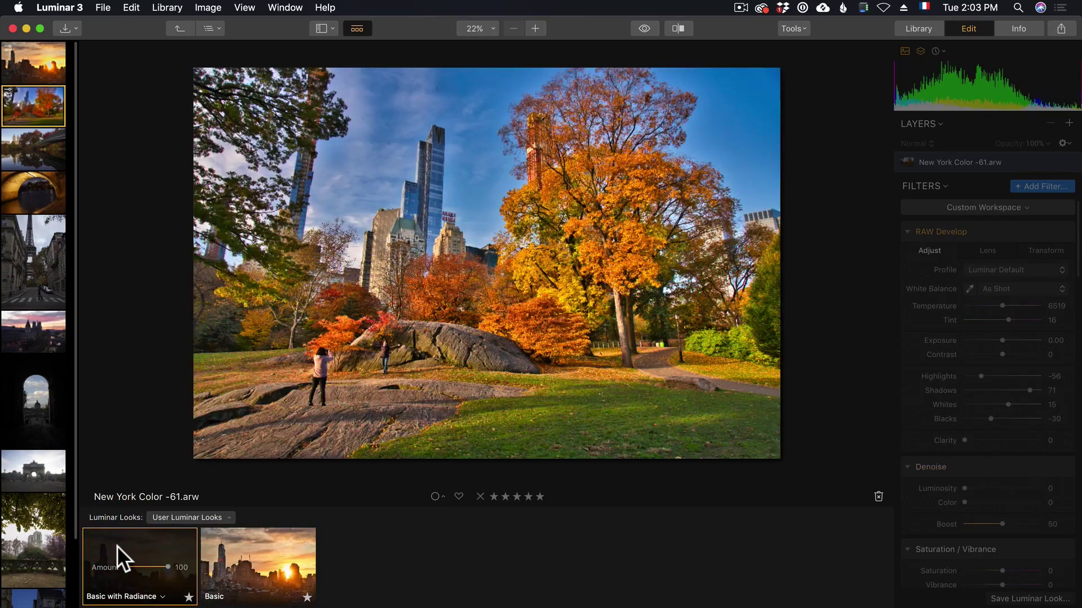
left_click(276, 546)
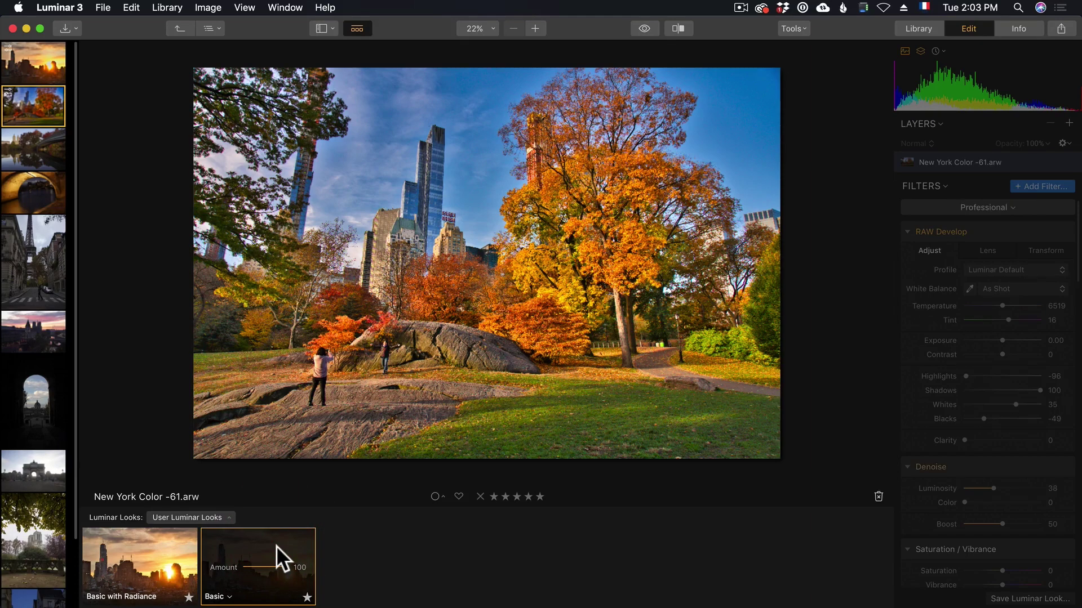
left_click(272, 543)
left_click(140, 542)
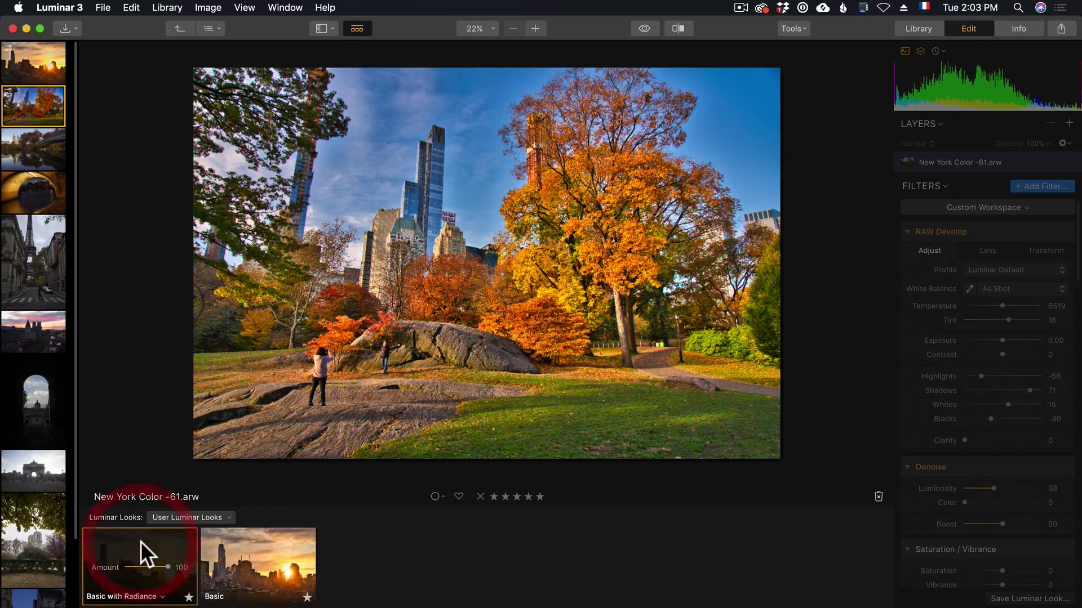
Compare the autumn park photo with its original and set its RAW Develop Blacks to -58
left_click(645, 29)
left_click(645, 28)
left_click(645, 28)
left_click(645, 28)
left_click(645, 28)
left_click(642, 28)
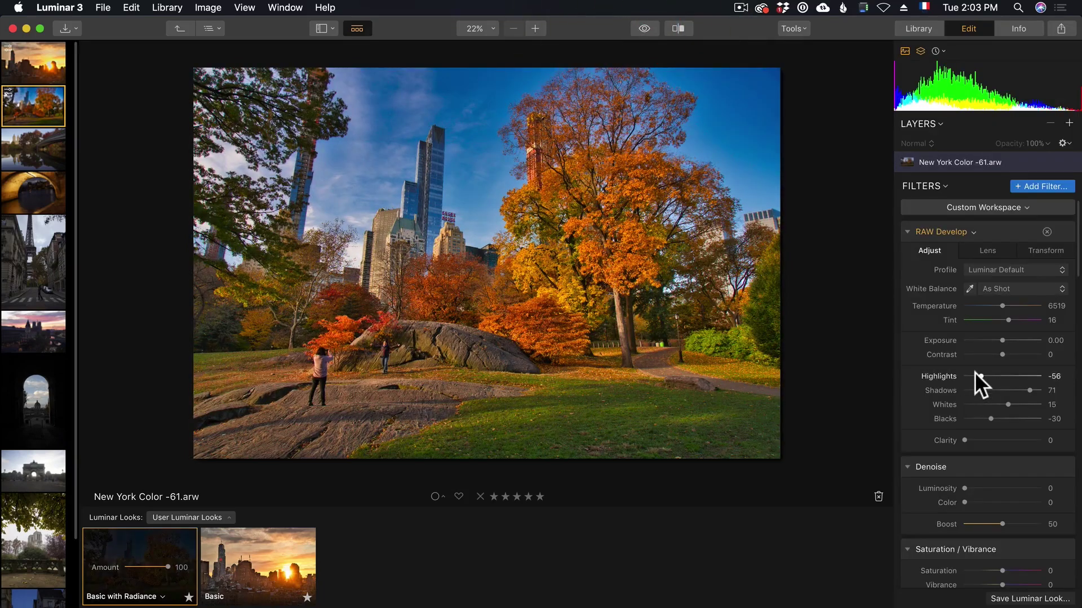
left_click(990, 418)
left_click_drag(990, 417, 980, 417)
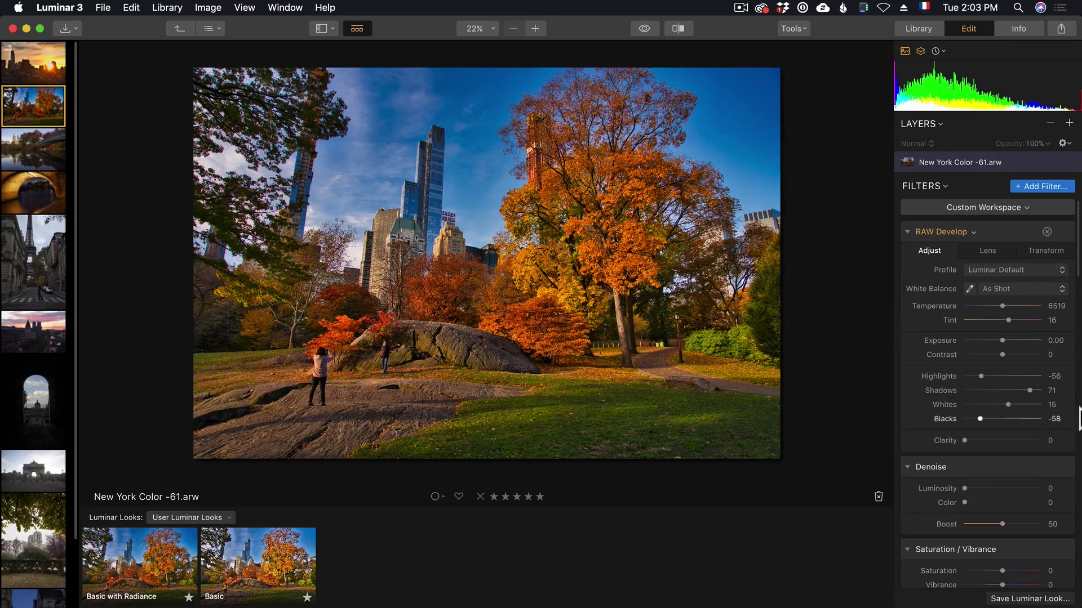
Add the Golden Hour filter to the autumn park photo and set its amount to 49
scroll(1076, 270, "down", 15)
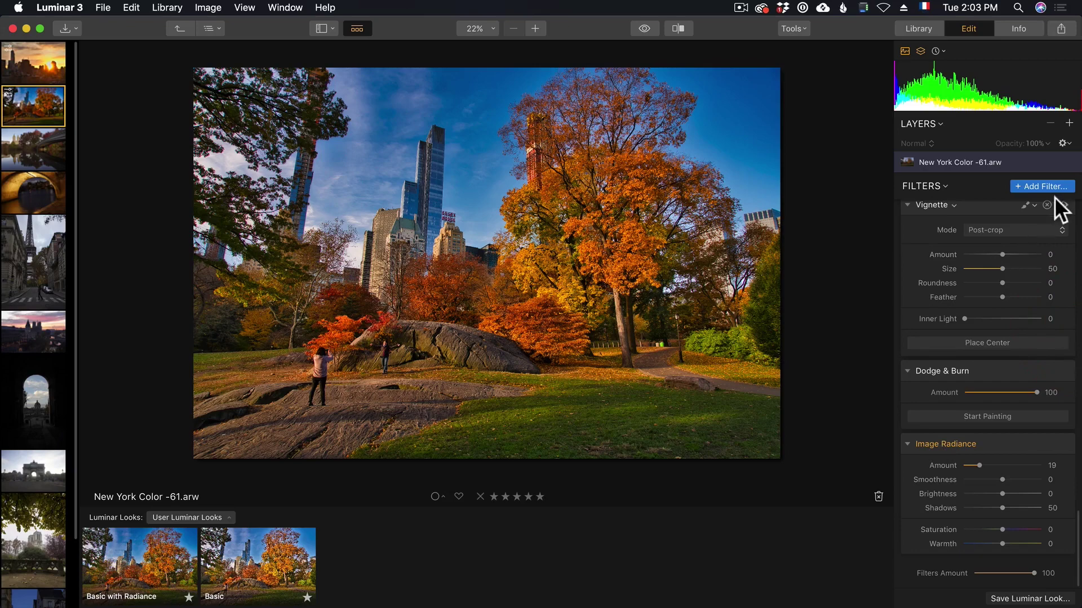
left_click(1043, 183)
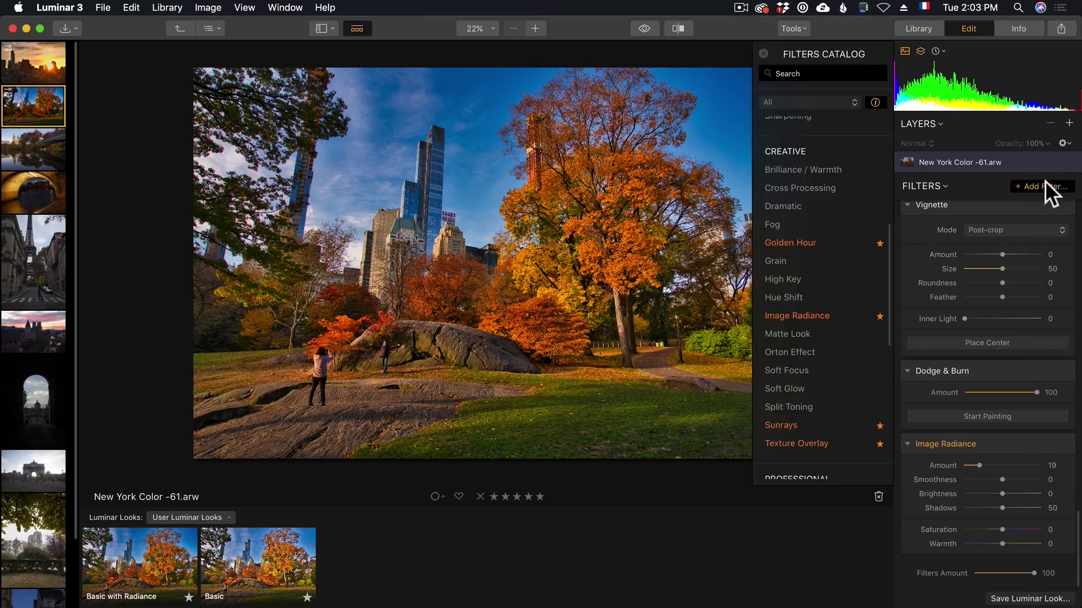
left_click(830, 243)
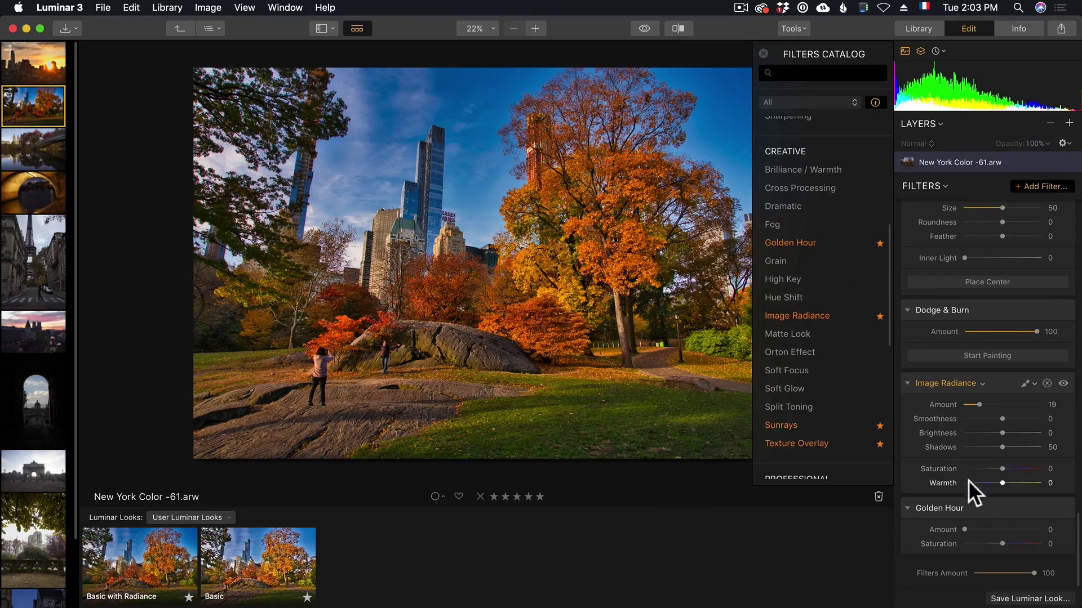
left_click_drag(971, 530, 1001, 529)
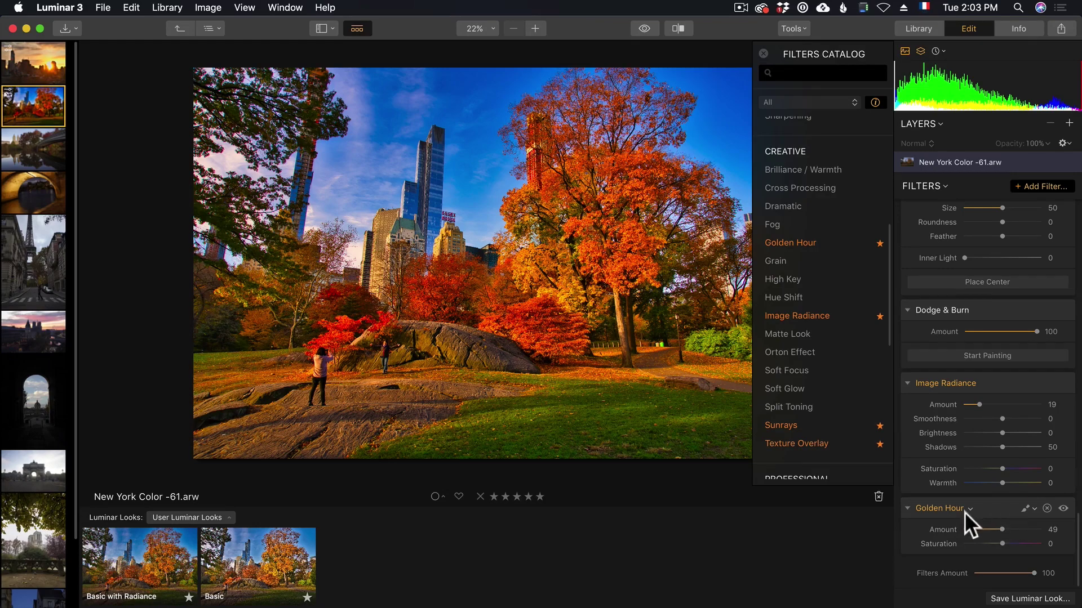
Brush the Golden Hour filter onto the orange tree and red shrubs only, and compare the autumn park photo with its original
left_click(1028, 509)
left_click(1002, 521)
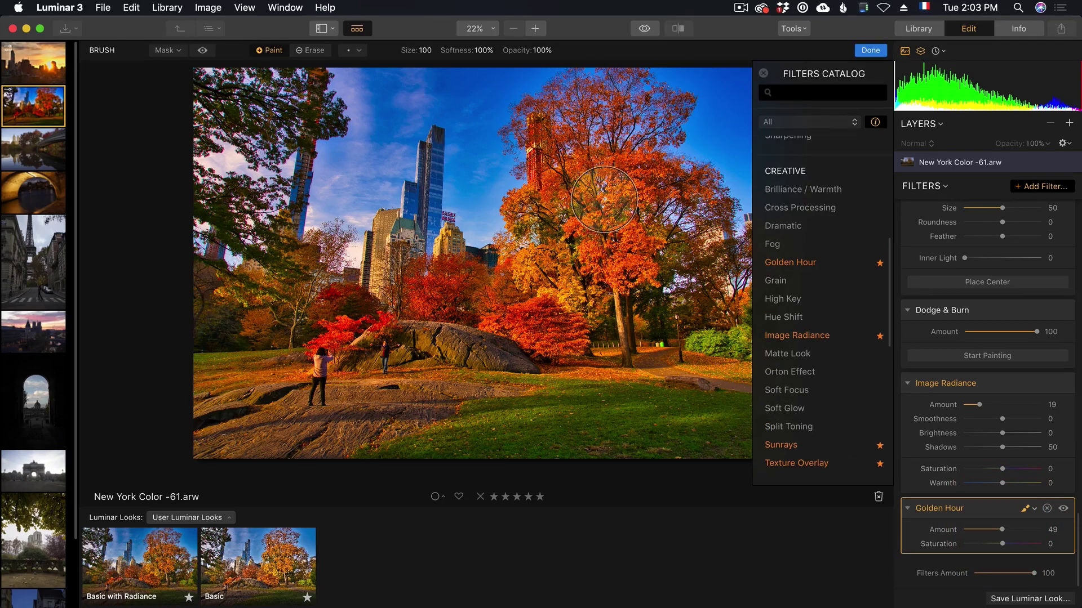
mouse_move(599, 220)
left_mouse_down()
mouse_move(603, 192)
mouse_move(585, 298)
mouse_move(525, 262)
mouse_move(548, 321)
mouse_move(417, 293)
mouse_move(533, 305)
mouse_move(588, 242)
mouse_move(644, 238)
mouse_move(317, 299)
mouse_move(358, 320)
left_mouse_up()
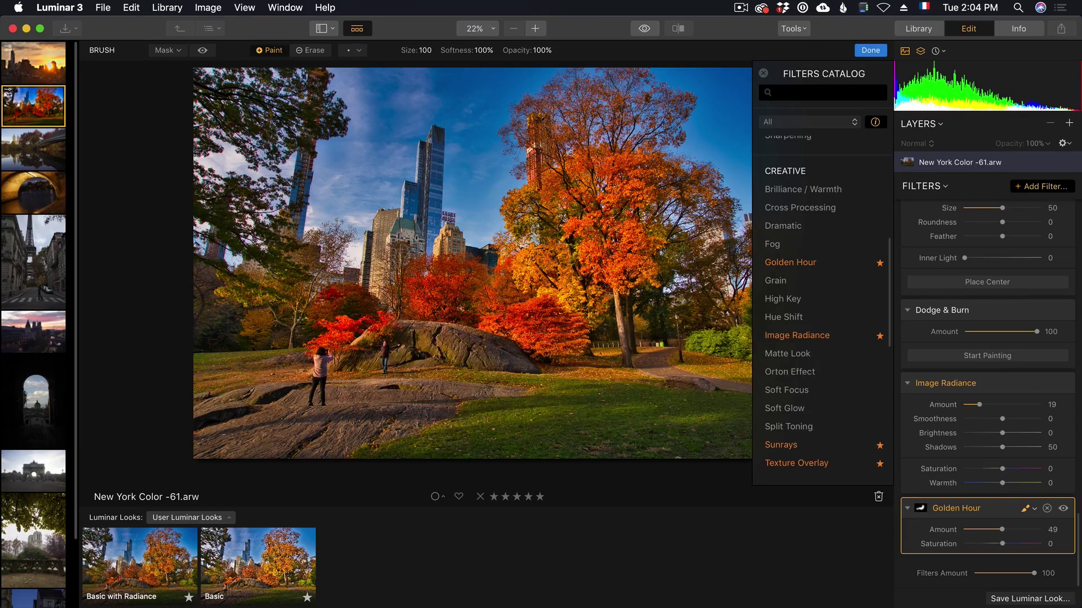
left_click(638, 26)
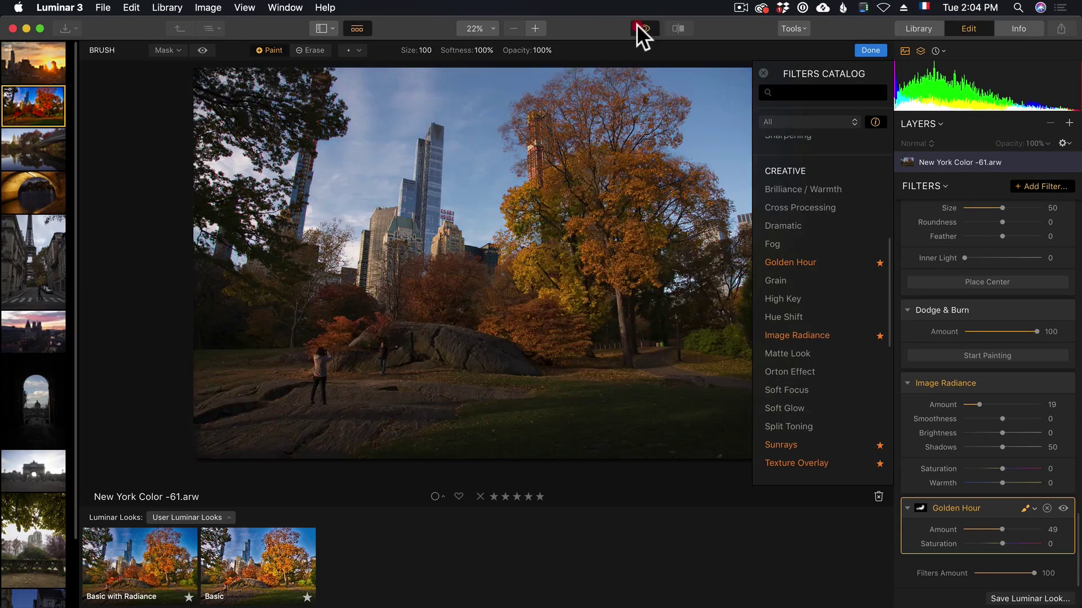
left_click(638, 25)
left_click(860, 51)
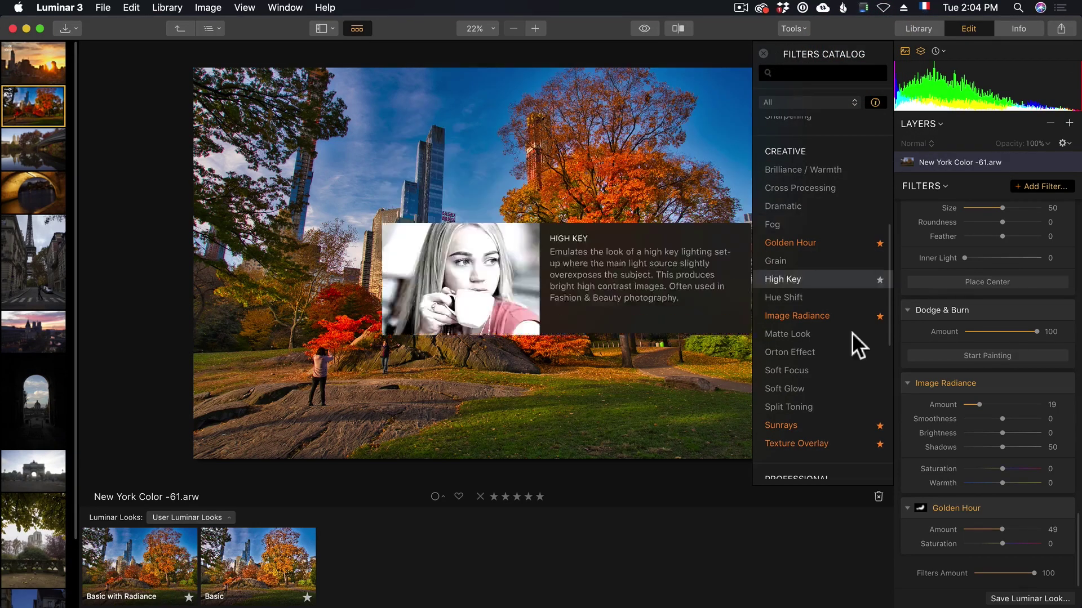
scroll(892, 326, "down", 5)
left_click_drag(891, 443, 880, 183)
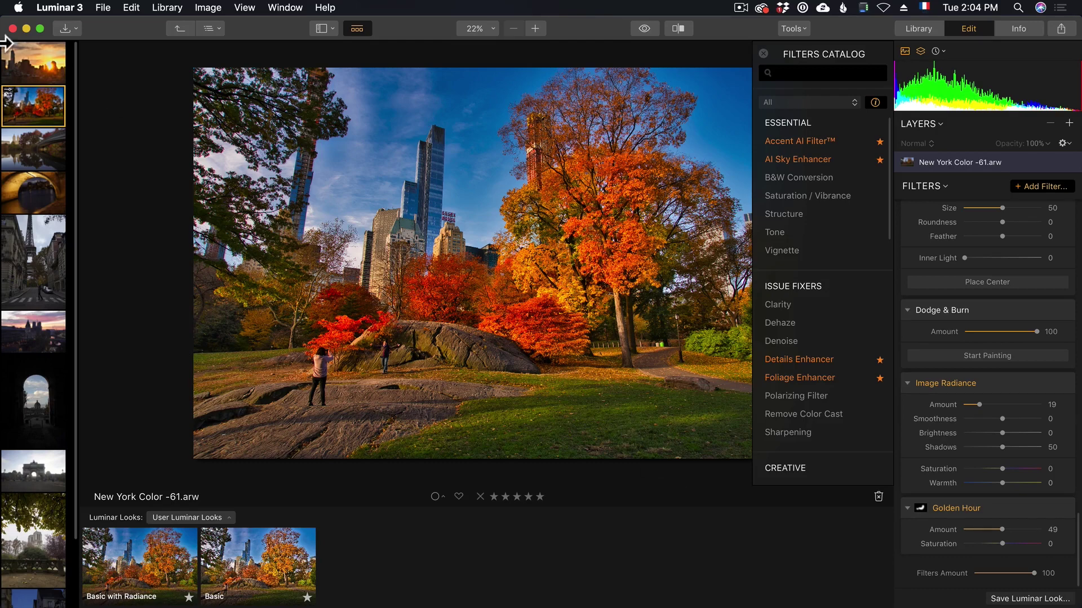
Open New York Color -58.dng, Paris 14 nov Tower-129.arw, Paris 15 nov -142.arw and Paris color Book-6, -8 and -27.arw from the SD card for quick edit
left_click(103, 8)
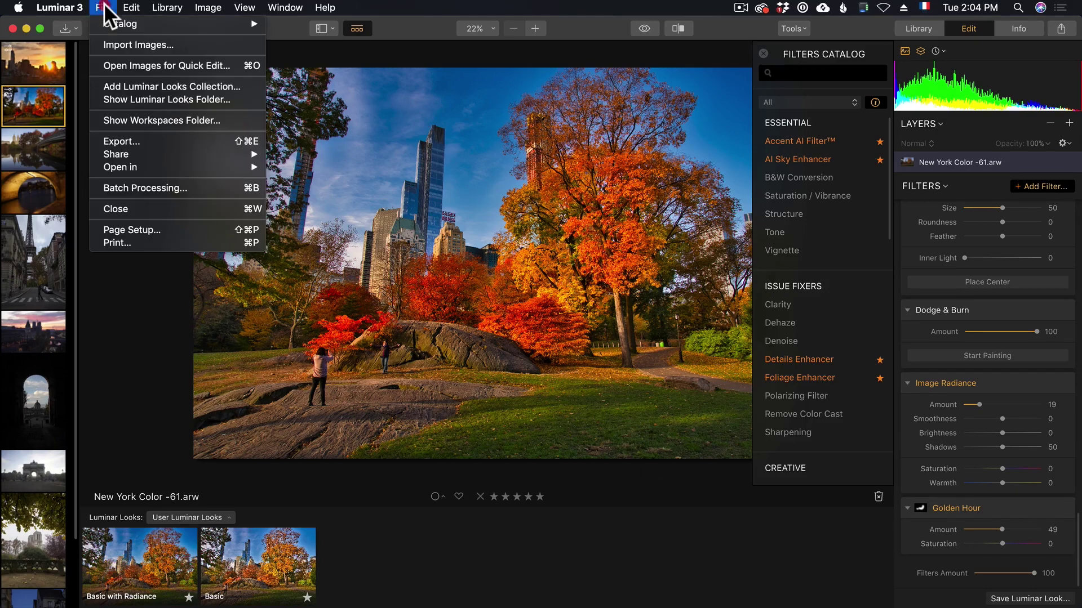
left_click(177, 66)
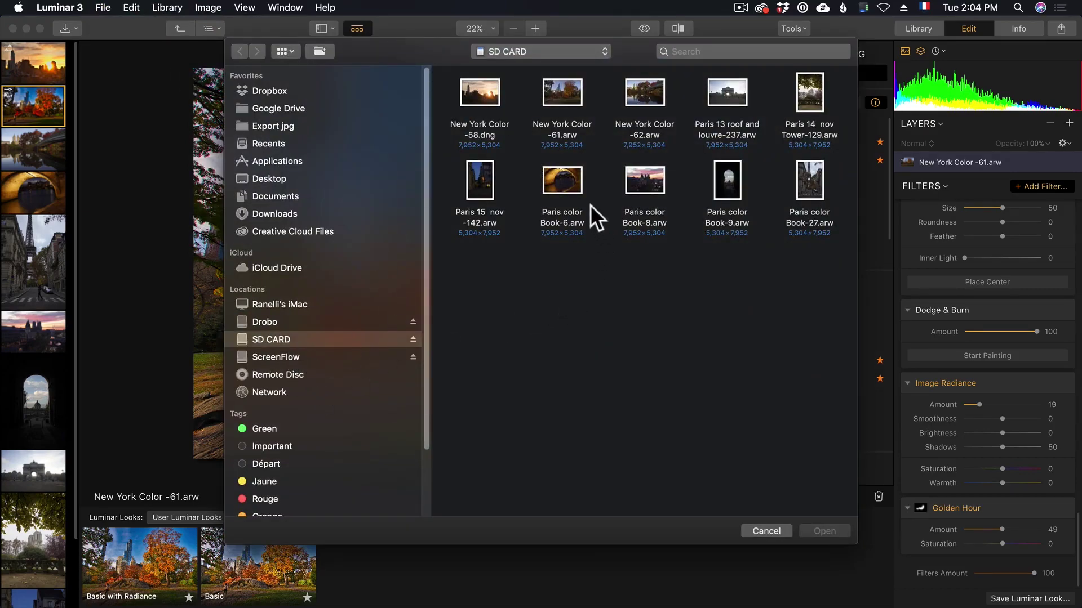
left_click(488, 177)
left_click(571, 184, "super")
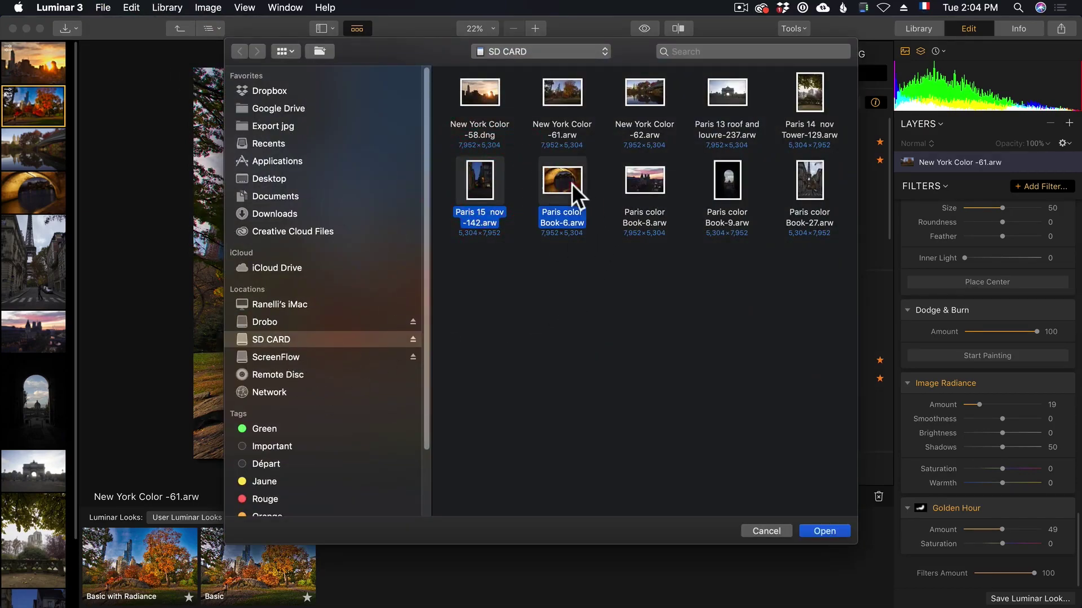
left_click(817, 179, "super")
left_click(813, 107, "super")
left_click(837, 532)
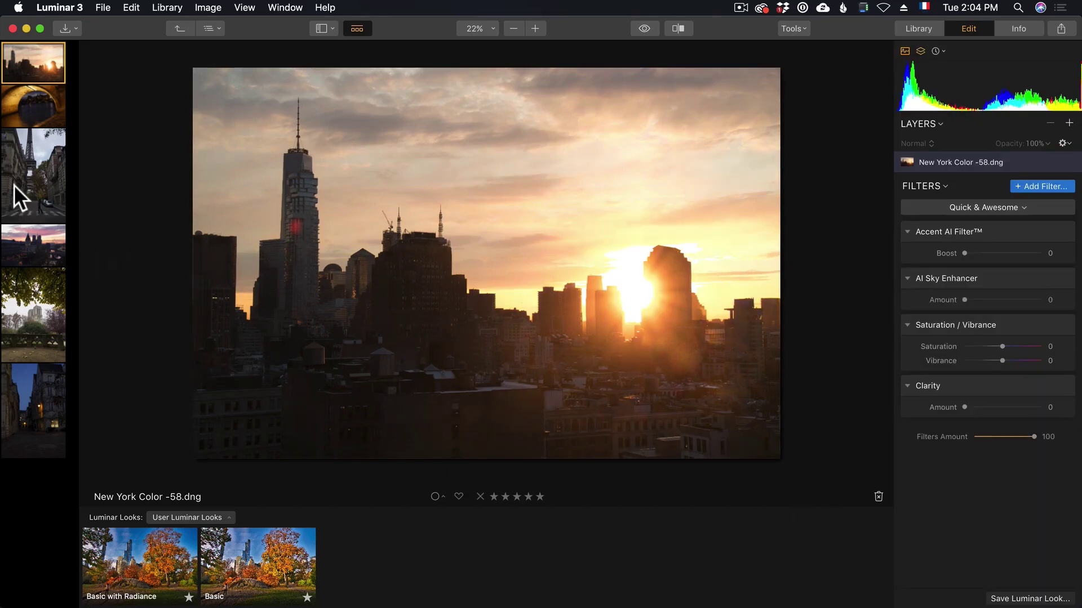
Show Paris color Book-27.arw, try the Basic look on it, and apply the Basic with Radiance look
left_click(19, 172)
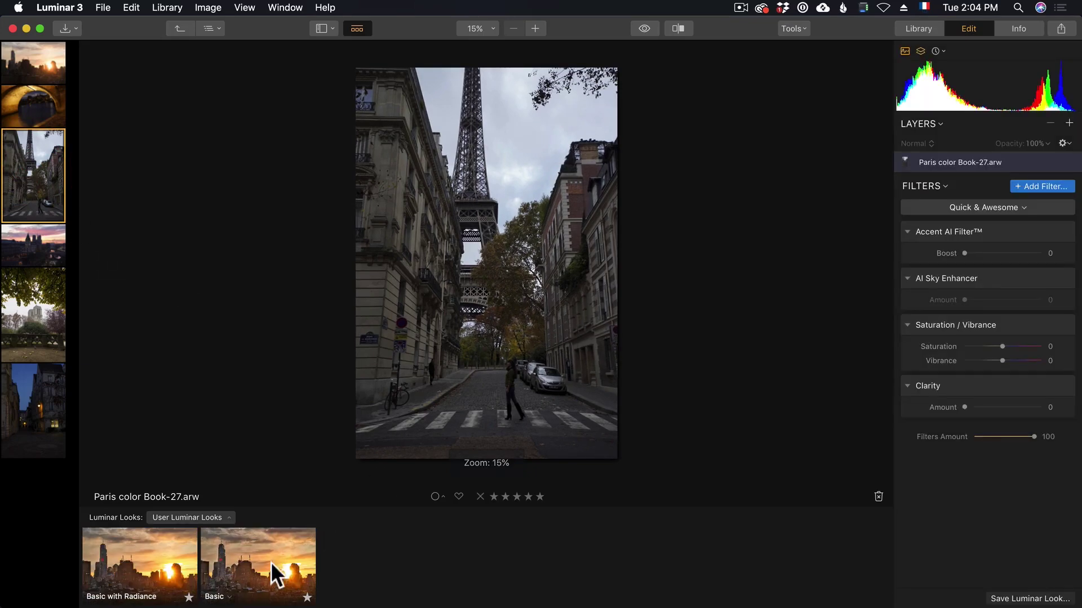
left_click(243, 533)
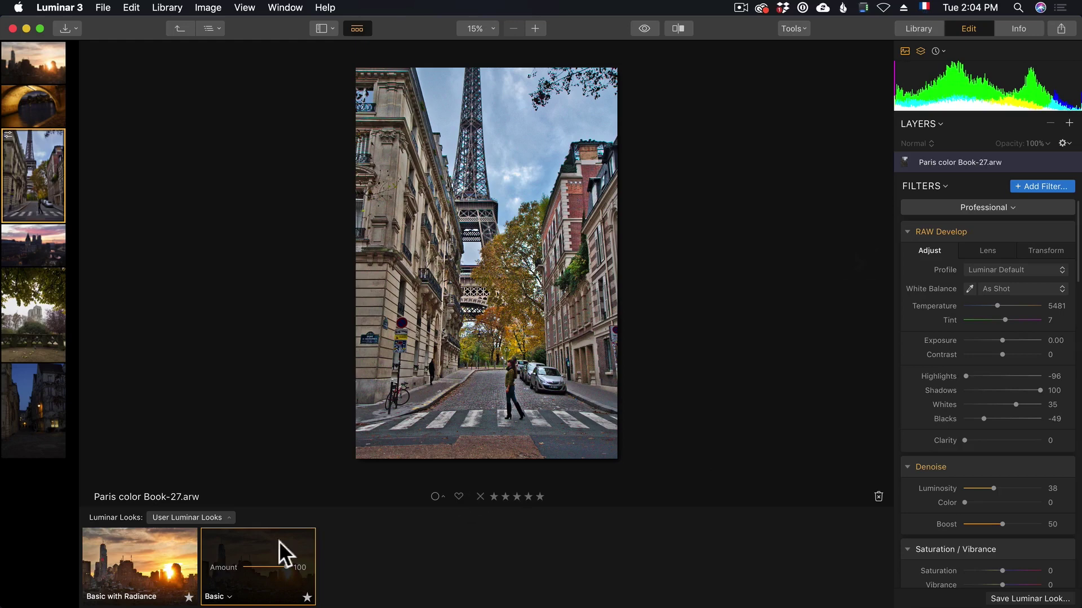
left_click(130, 563)
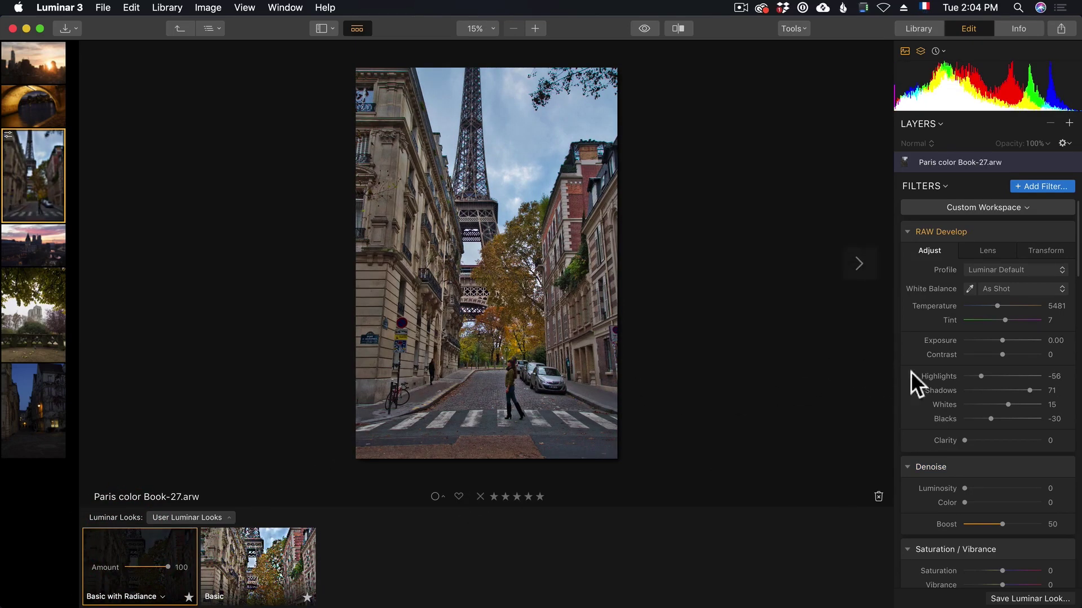
Enable the RAW Develop automatic lens corrections for Lens Distortion, Chromatic Aberration and Defringe on the Eiffel Tower street photo
left_click(992, 249)
left_click(989, 299)
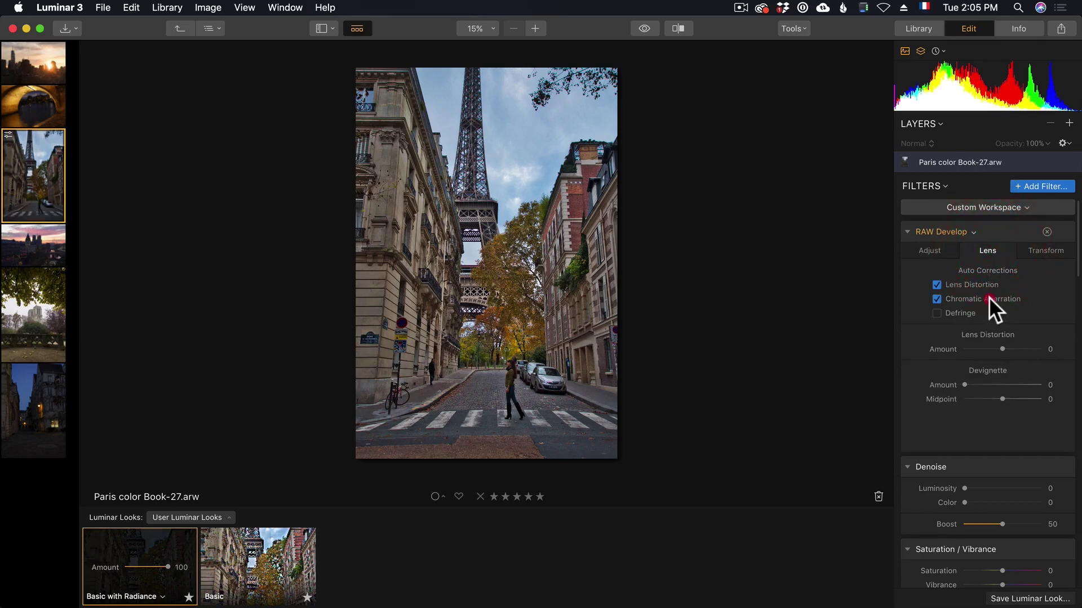
left_click(962, 309)
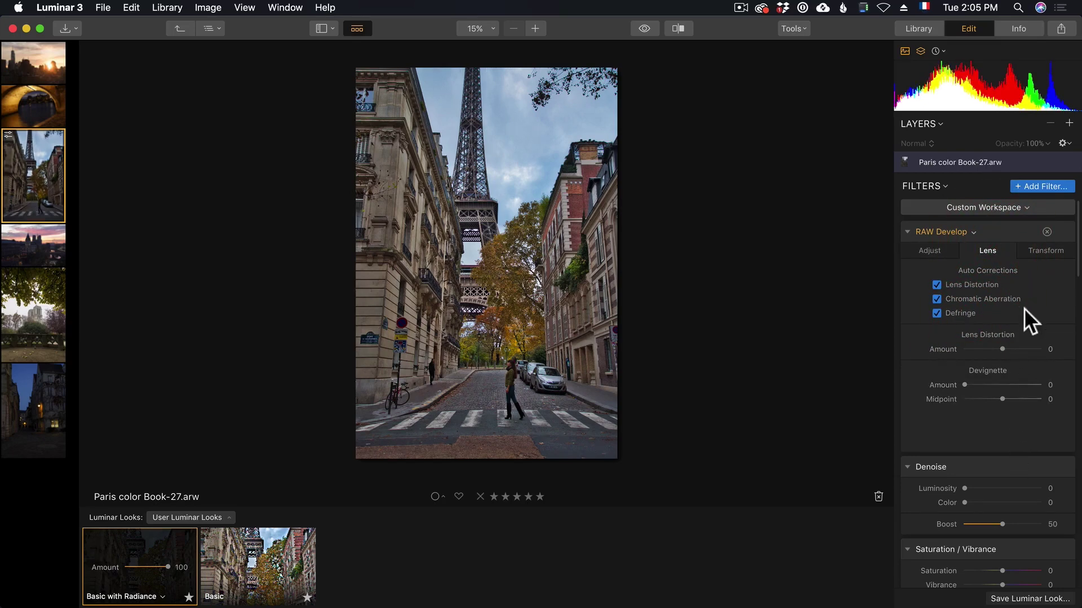
Correct the perspective of the Eiffel Tower photo with a RAW Develop Vertical transform of -19 and a Y Offset of -35
left_click(1039, 251)
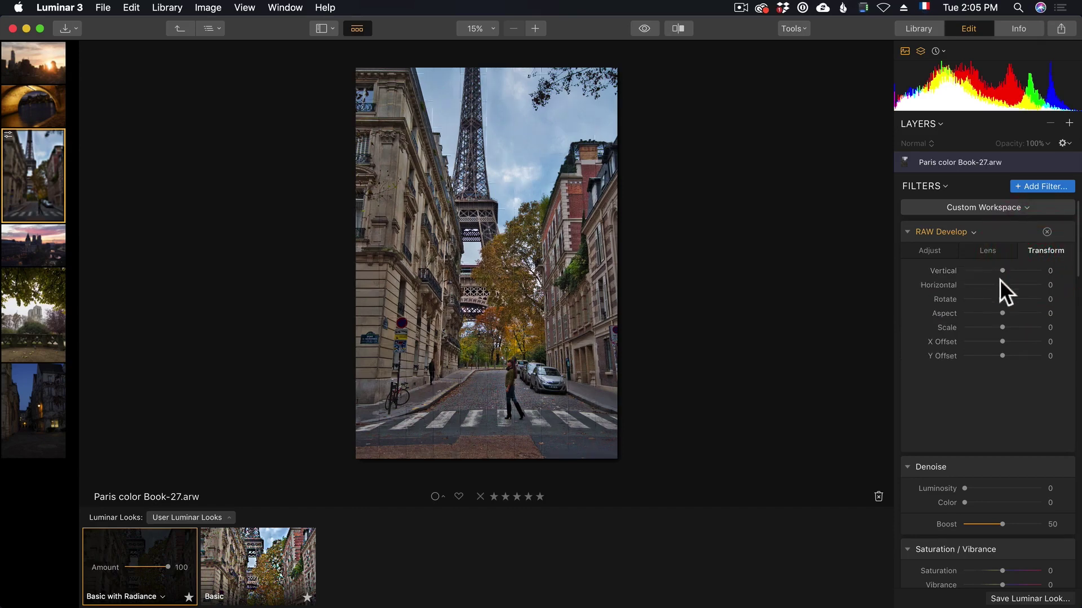
left_click_drag(1002, 271, 992, 271)
mouse_move(1003, 342)
left_mouse_down()
mouse_move(1004, 356)
mouse_move(987, 353)
left_mouse_up()
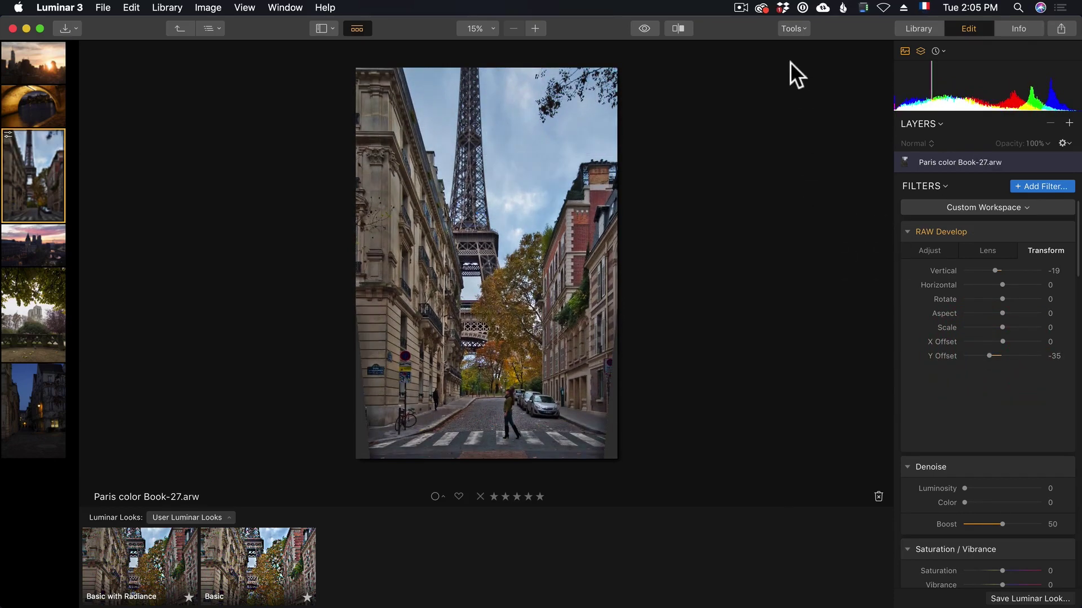
Crop the Eiffel Tower photo inward at the original aspect ratio to remove the empty edges beside the street
left_click(798, 29)
left_click(808, 46)
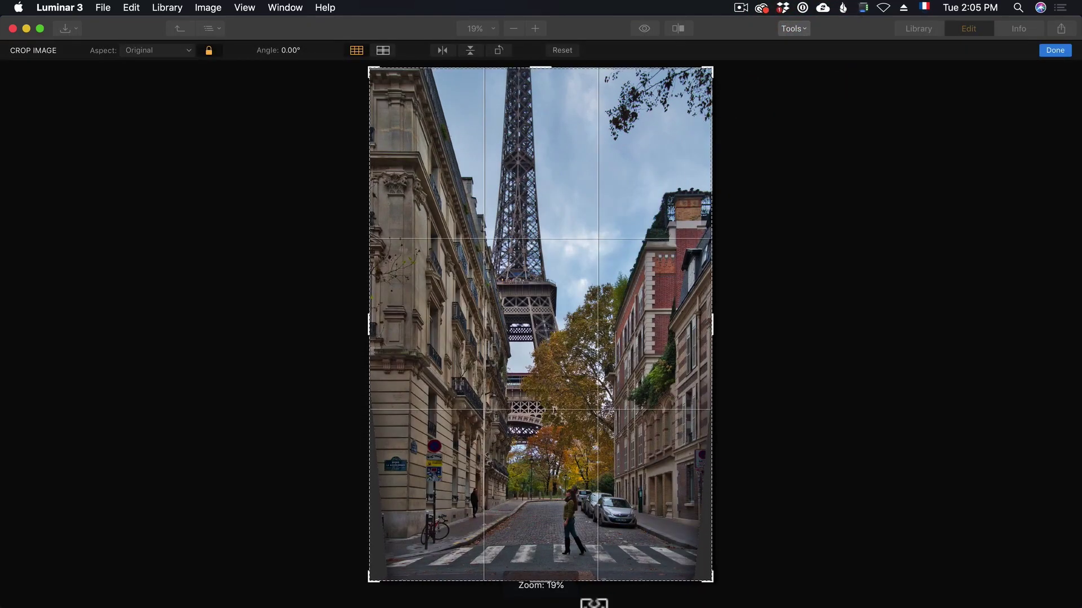
left_click_drag(712, 328, 700, 331)
left_click_drag(394, 86, 395, 93)
key("Return")
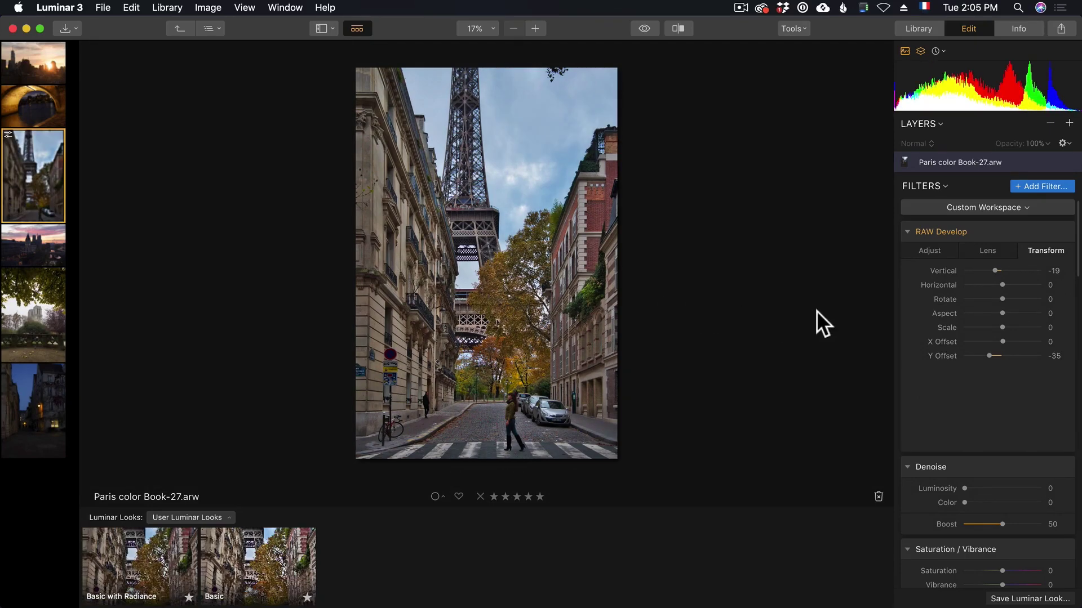
Add the Foliage Enhancer filter to the Eiffel Tower photo and set its amount to 30
scroll(1046, 424, "down", 20)
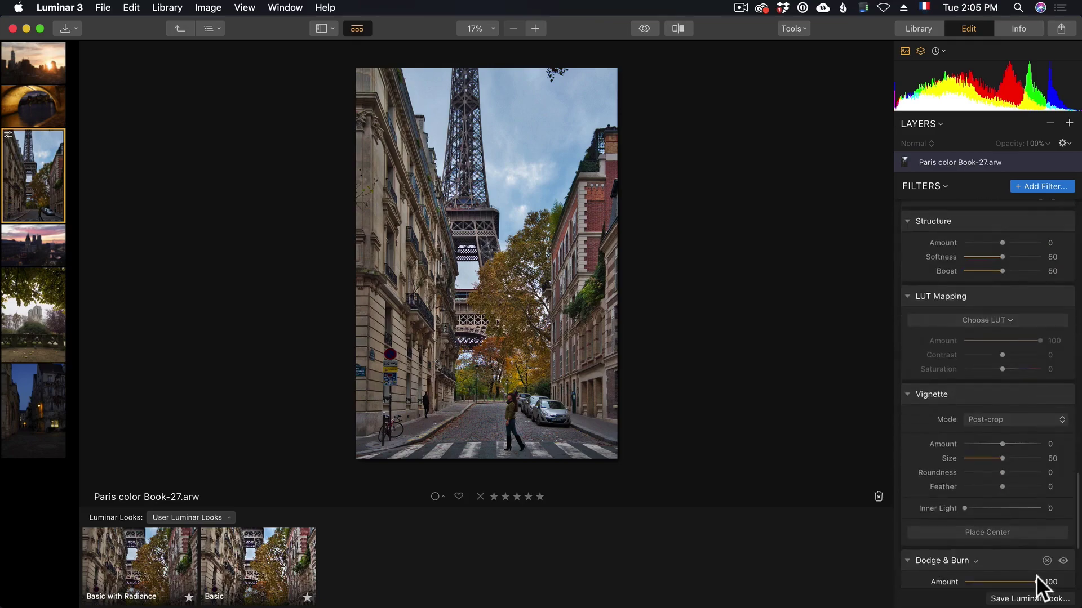
scroll(1036, 576, "down", 5)
left_click(1042, 186)
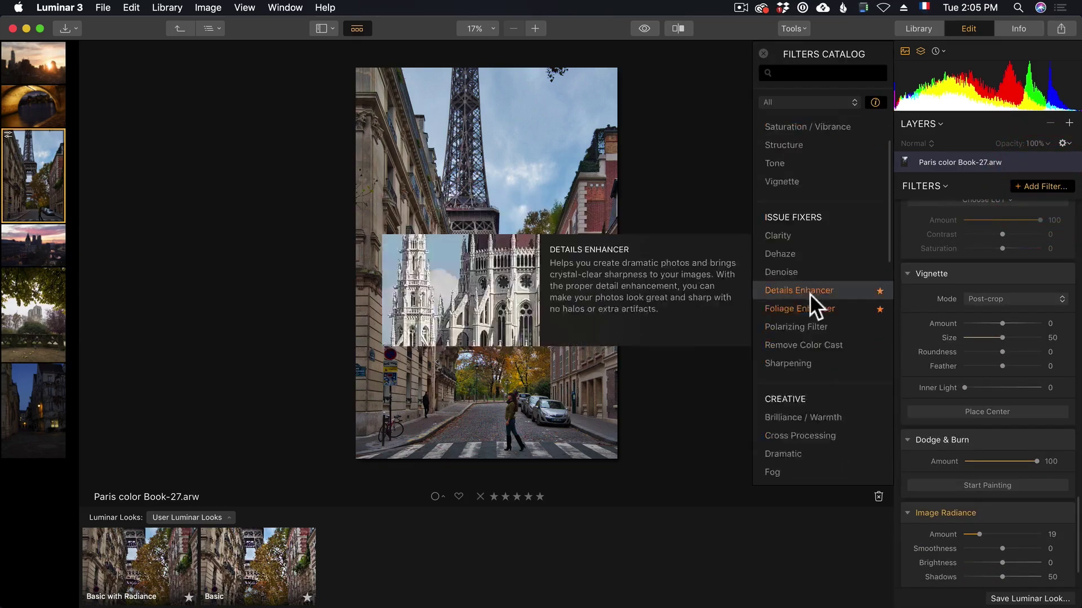
left_click(817, 153)
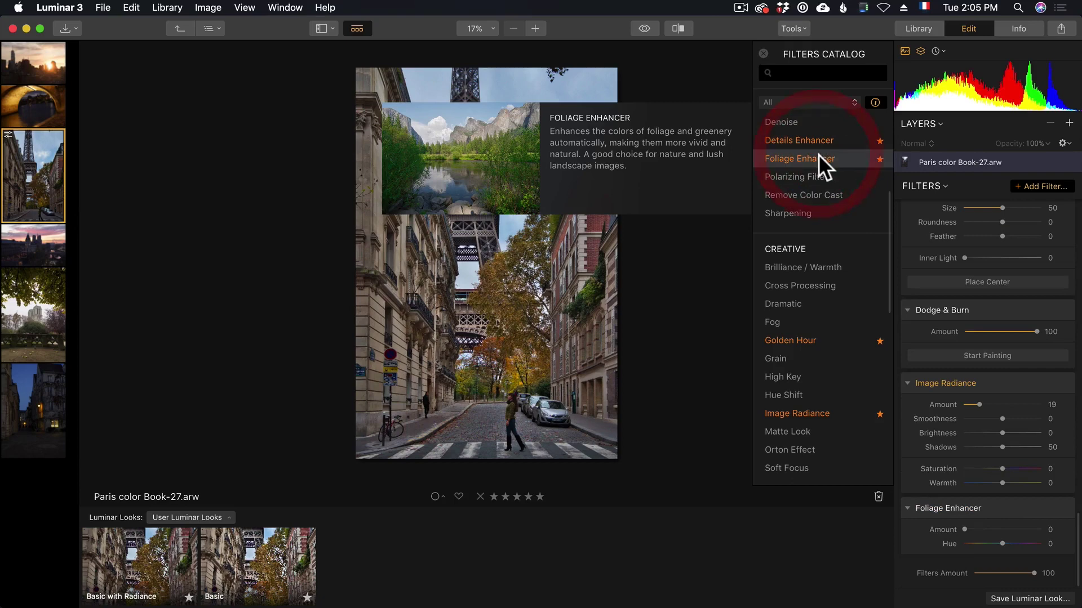
mouse_move(986, 527)
left_mouse_down()
mouse_move(1017, 524)
mouse_move(986, 524)
left_mouse_up()
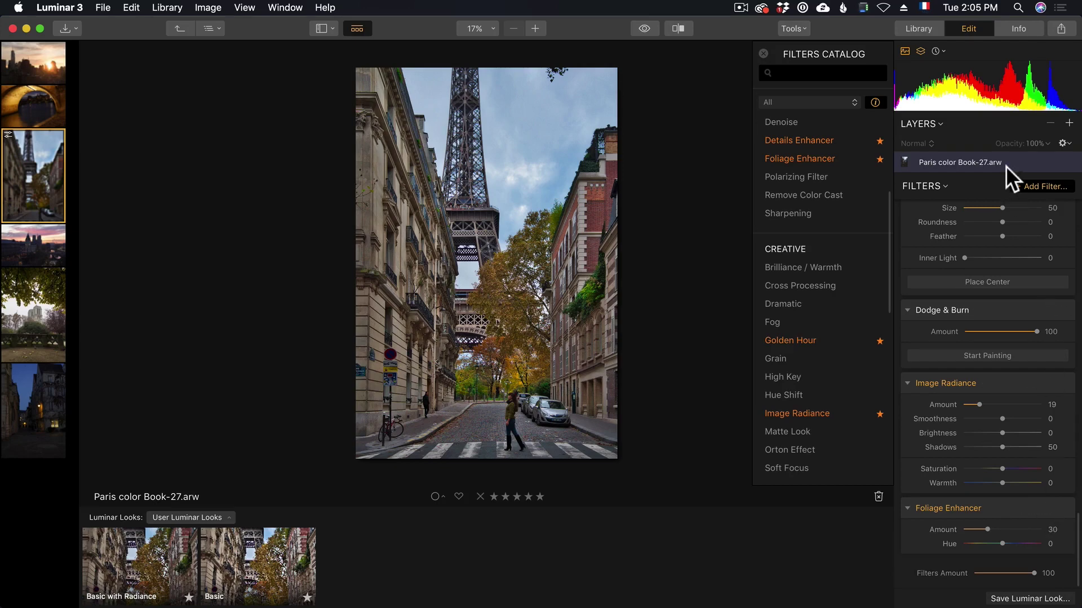
Add the Golden Hour filter to the Eiffel Tower photo and set its amount to 64
left_click(1042, 186)
left_click(1021, 187)
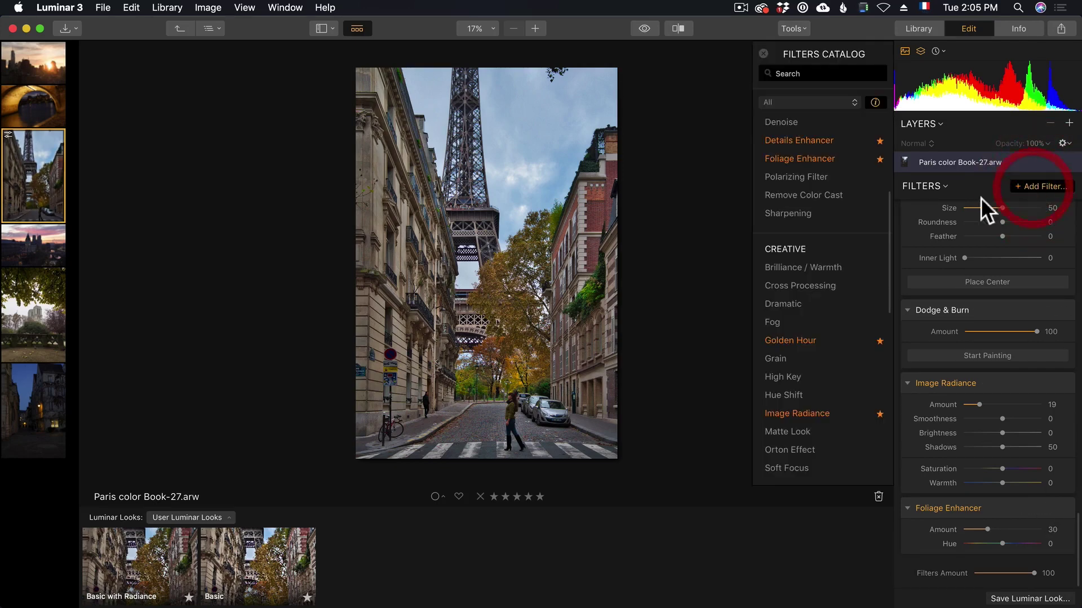
scroll(837, 256, "up", 5)
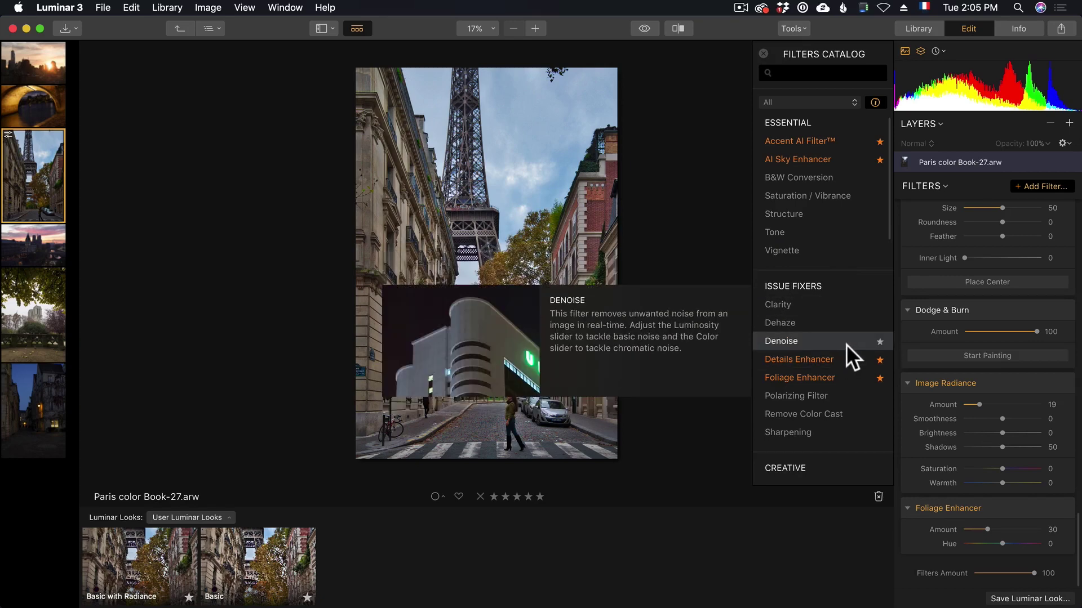
scroll(846, 343, "down", 4)
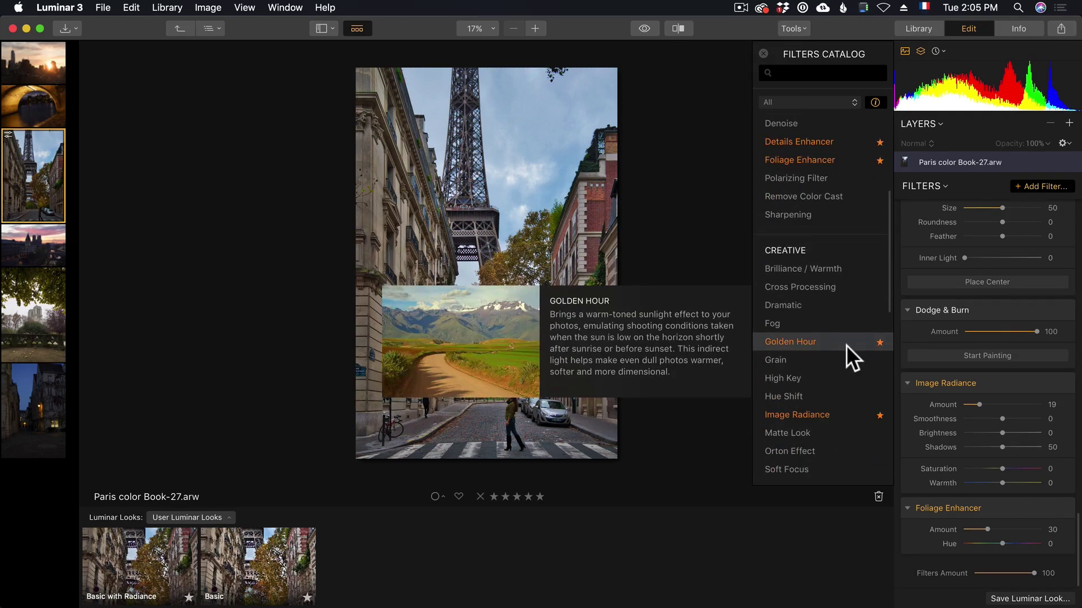
left_click(846, 344)
left_click_drag(973, 528, 1013, 528)
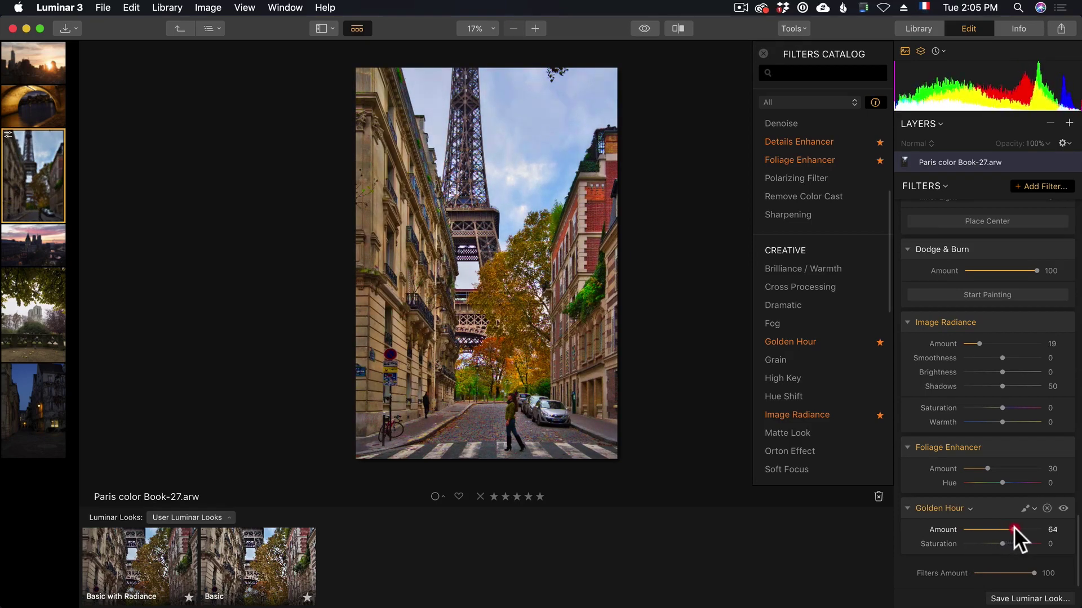
Mask the Golden Hour filter with a brush, painting it only over the autumn tree beside the tower
left_click(1033, 508)
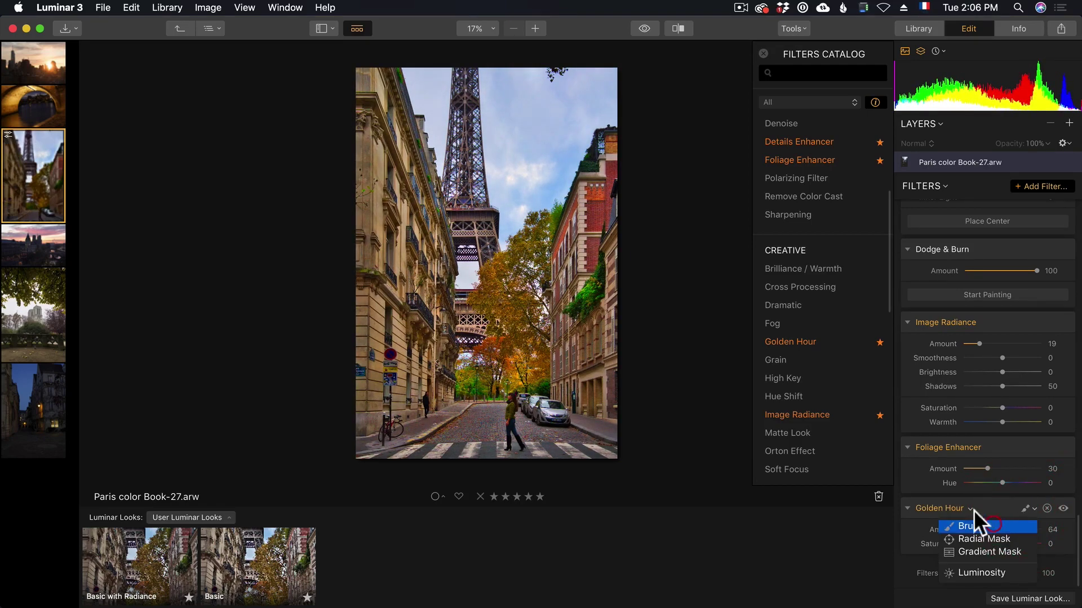
left_click(979, 526)
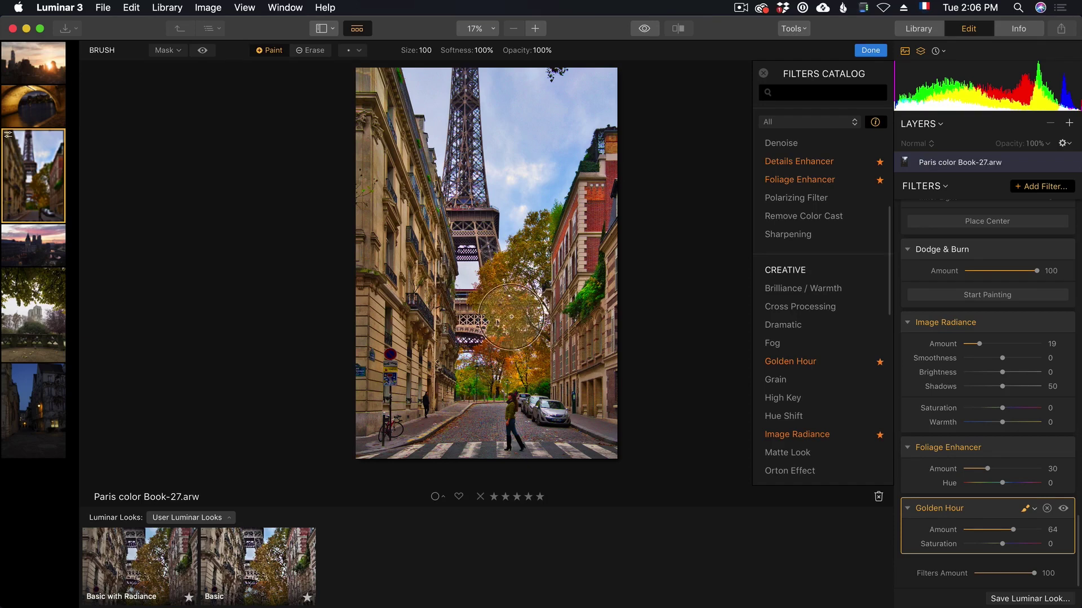
left_click_drag(523, 253, 507, 362)
mouse_move(819, 474)
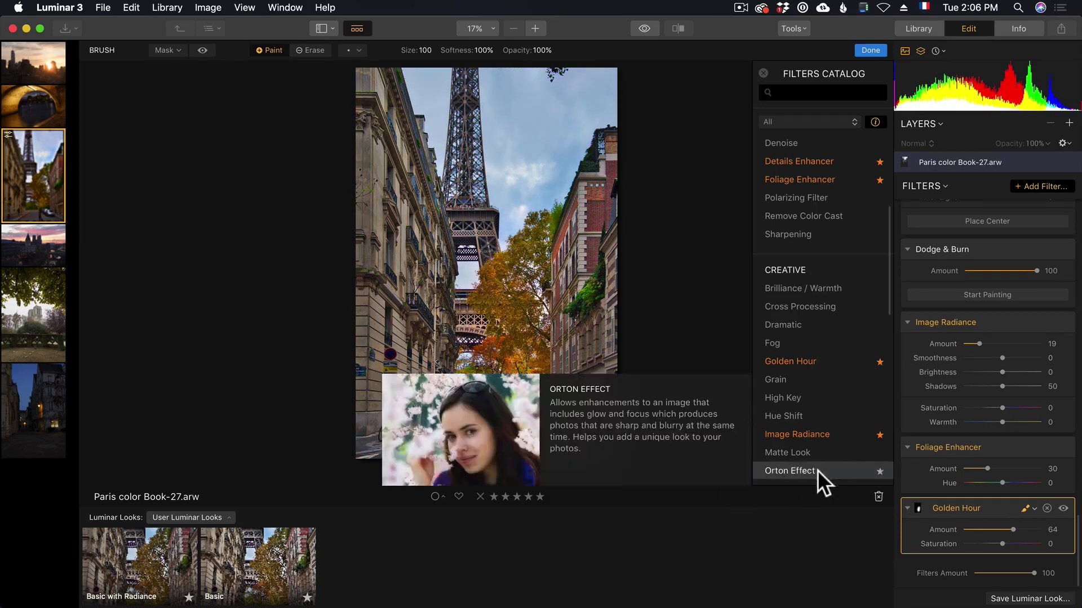
Set the AI Sky Enhancer amount to 100 and the Accent AI Filter boost to 50 on the Eiffel Tower photo
scroll(1049, 363, "up", 10)
scroll(1046, 351, "down", 10)
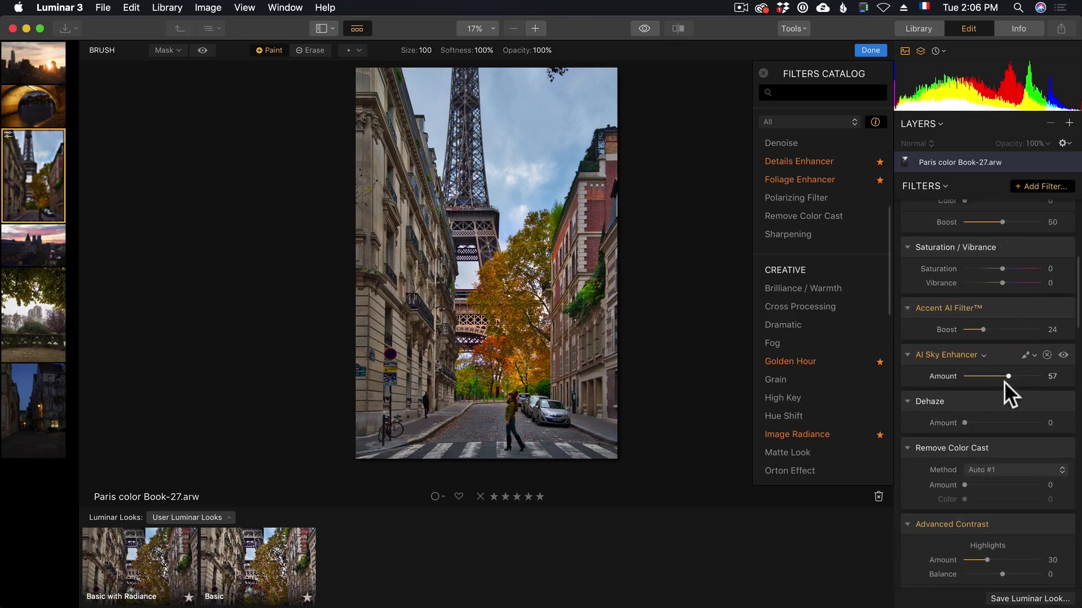
left_click_drag(1020, 376, 1055, 377)
left_click_drag(1040, 376, 1079, 376)
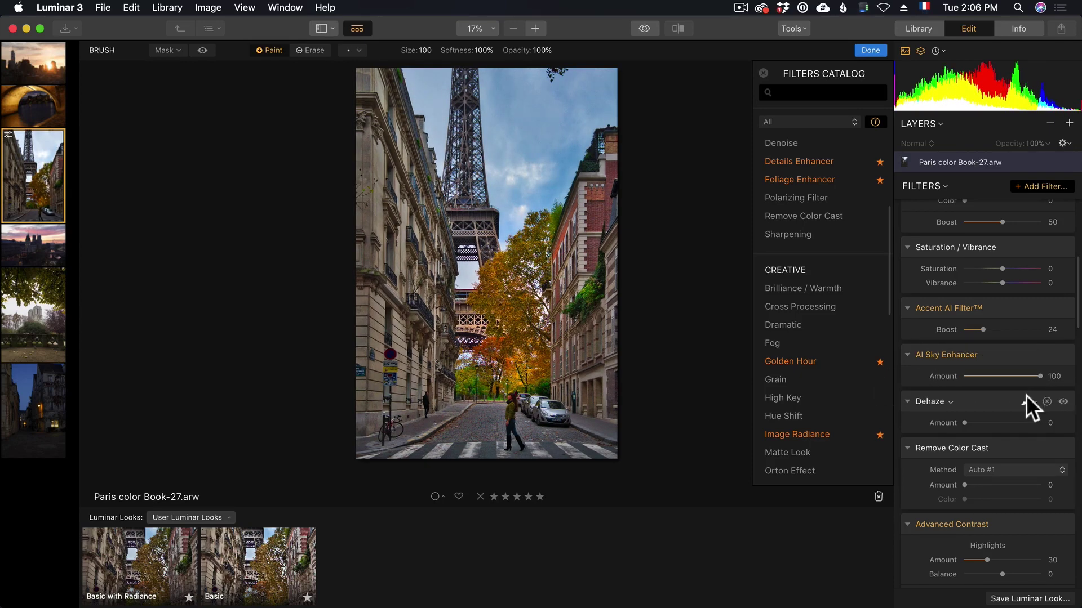
left_click_drag(1022, 329, 995, 329)
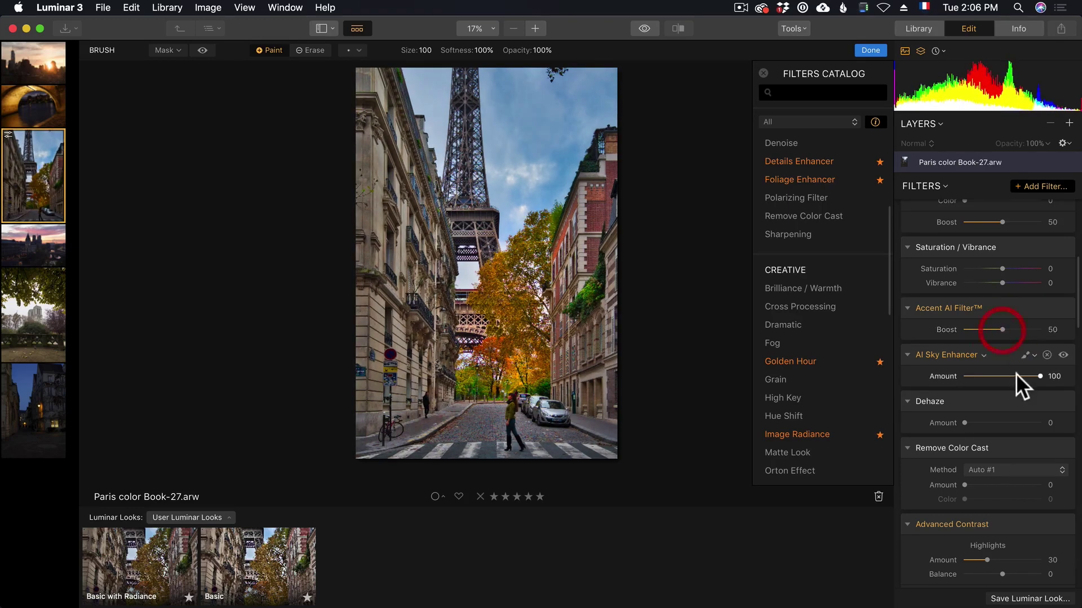
Fine-tune the Eiffel Tower photo's exposure in the RAW Develop Adjust settings
scroll(1012, 380, "down", 10)
scroll(1013, 380, "up", 8)
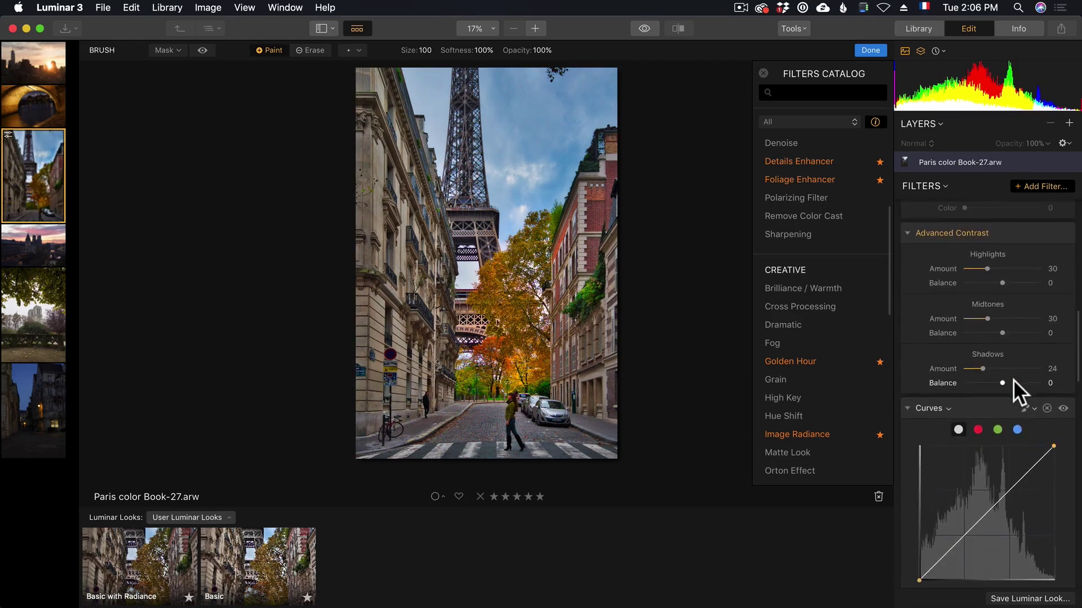
scroll(1007, 290, "up", 5)
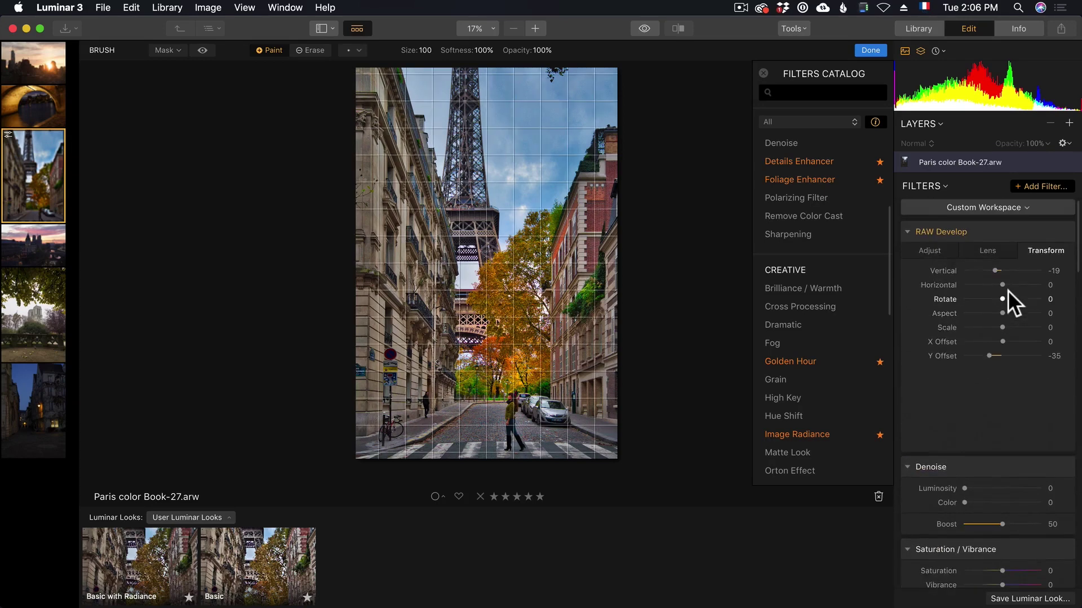
left_click(941, 251)
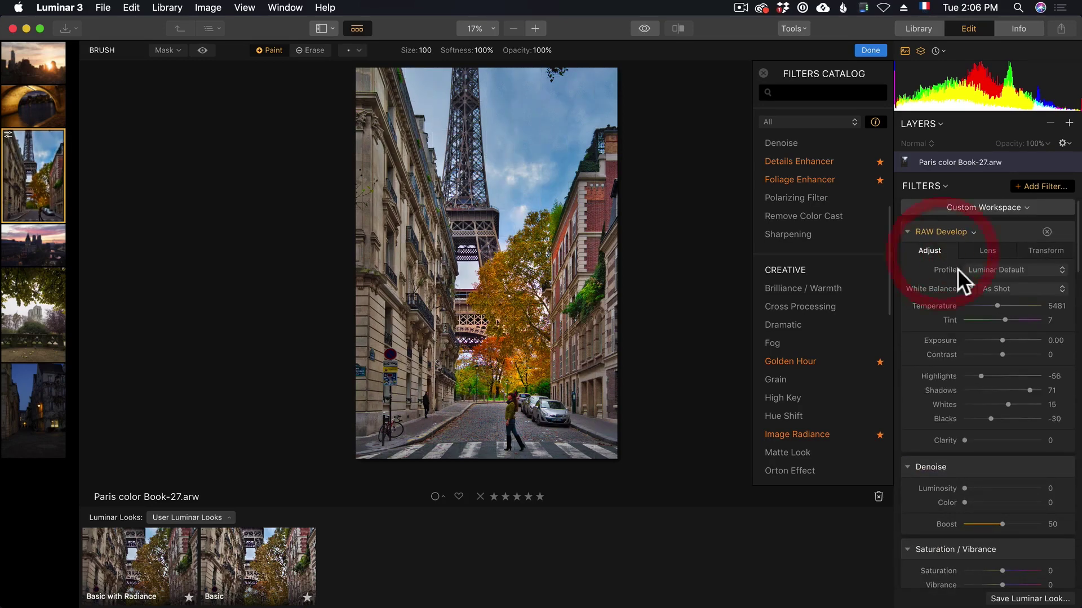
mouse_move(1003, 339)
left_mouse_down()
mouse_move(1015, 354)
mouse_move(1002, 339)
left_mouse_up()
scroll(1006, 384, "down", 8)
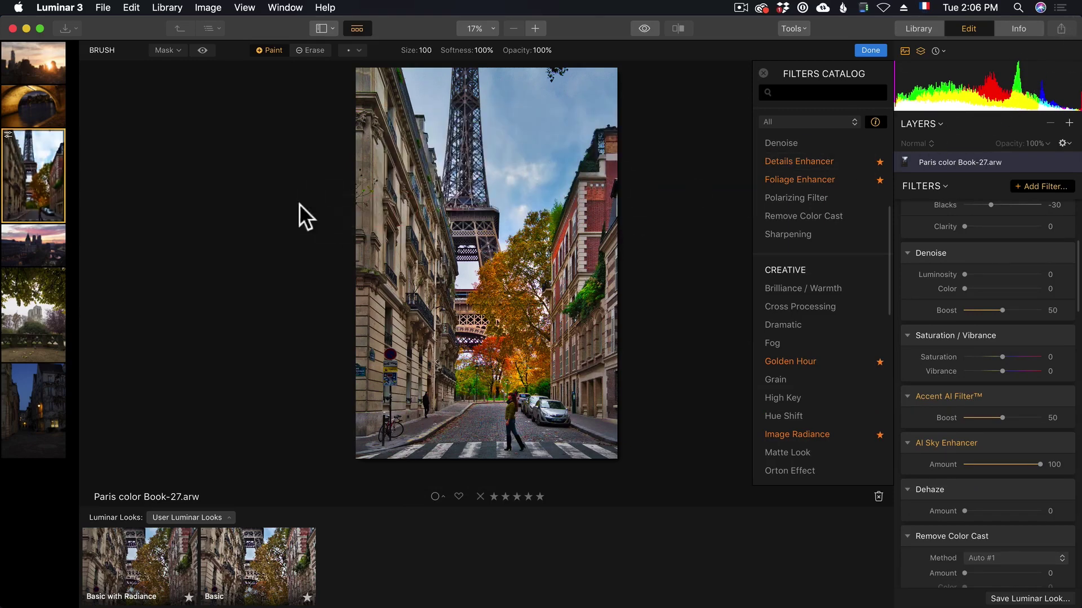
Examine the library's shortcuts and folders, and review the stack of filters applied to the Eiffel Tower photo
left_click(923, 27)
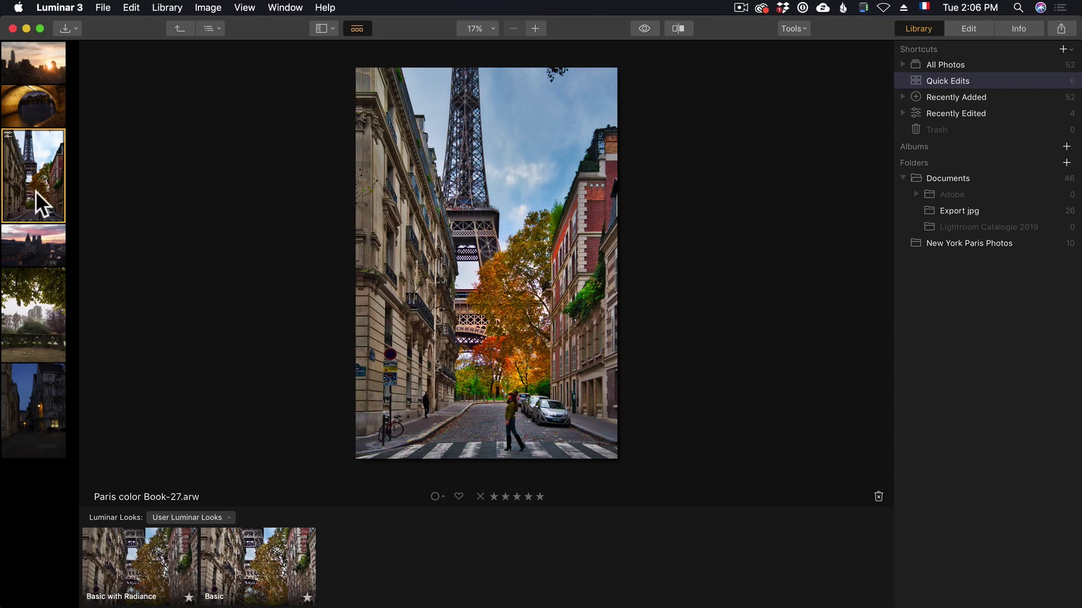
left_click_drag(33, 191, 1000, 215)
left_click(967, 28)
scroll(1026, 550, "down", 3)
scroll(1026, 539, "down", 2)
scroll(983, 434, "down", 5)
scroll(997, 473, "down", 10)
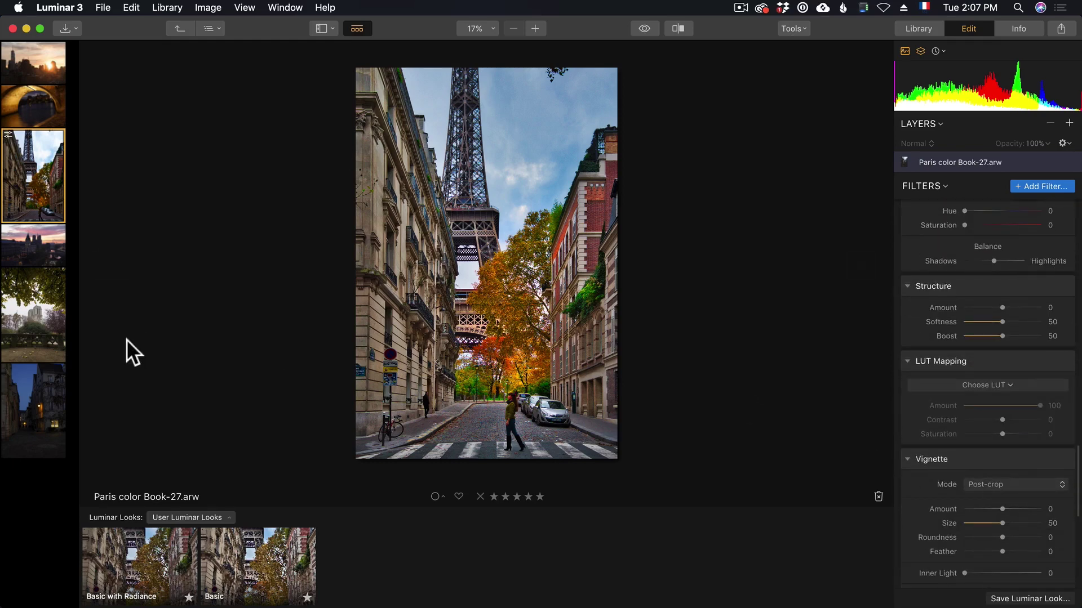
Apply the Basic user Look to the Notre-Dame park photo and set its RAW Develop blacks to -58
left_click(29, 301)
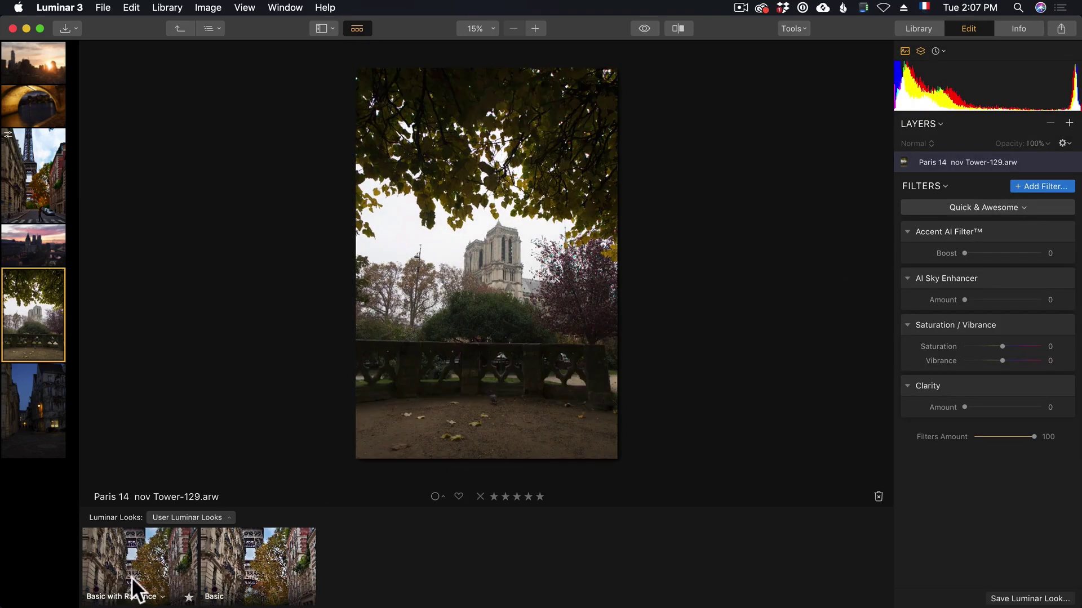
left_click(262, 552)
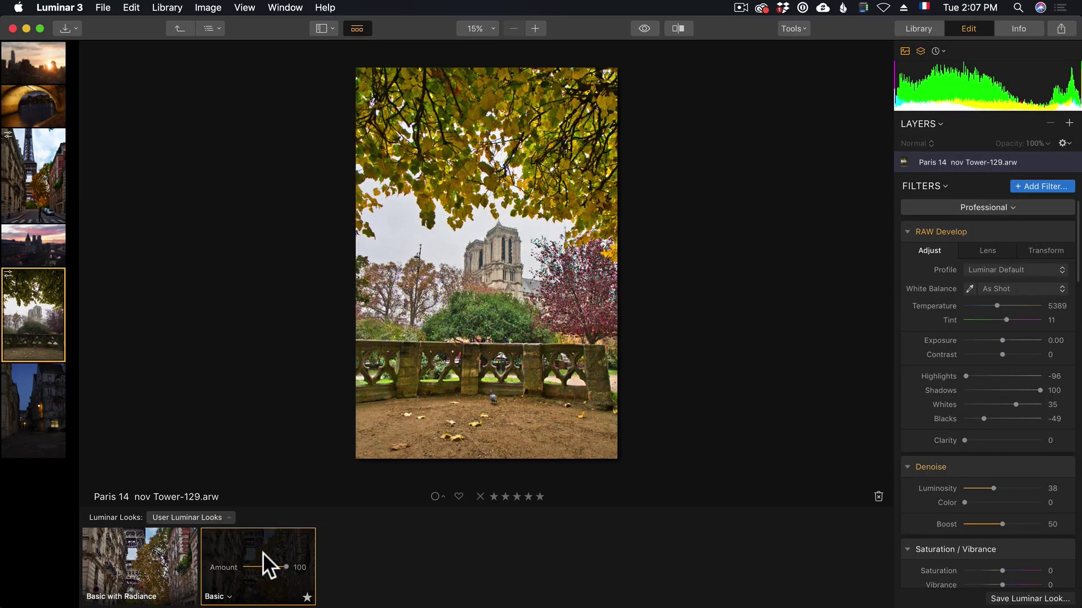
scroll(978, 356, "down", 1)
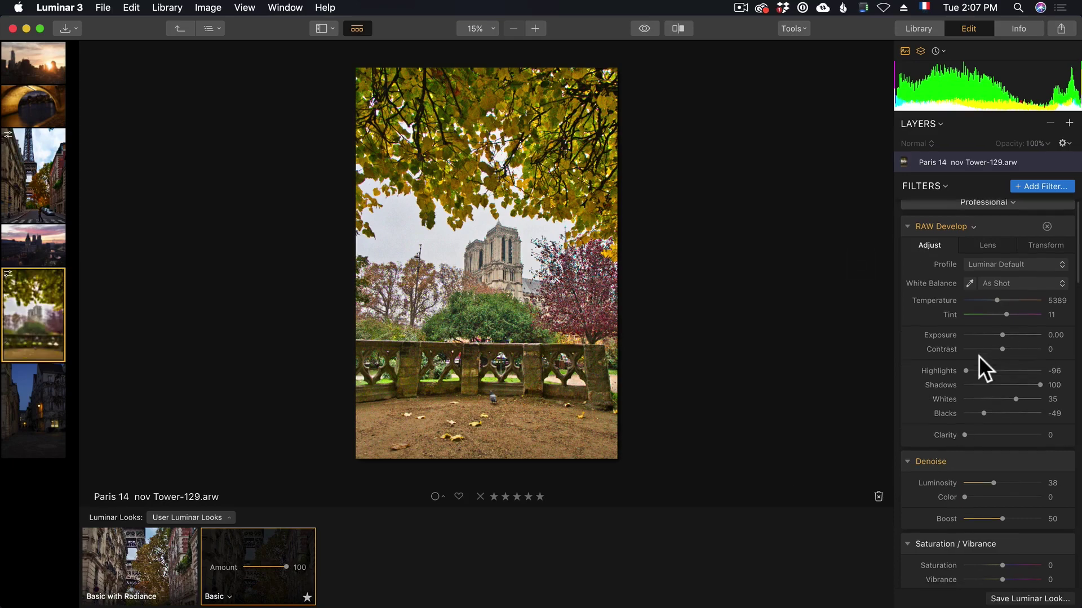
left_click_drag(983, 413, 979, 414)
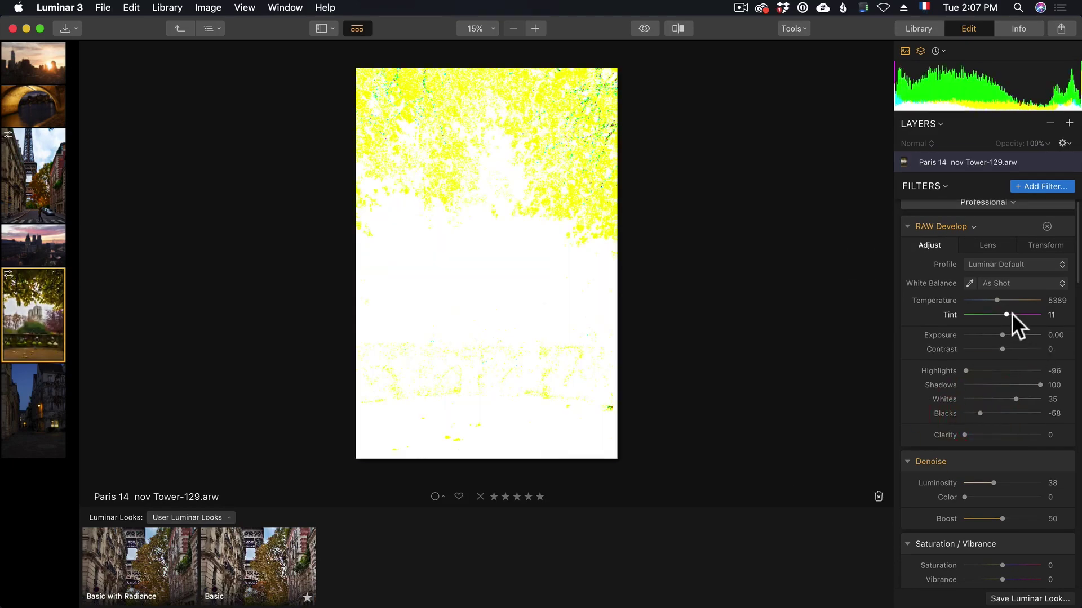
Warm the Notre-Dame photo by choosing the Shade white balance, then setting the temperature to 6431 and the tint to 28
left_click(1017, 283)
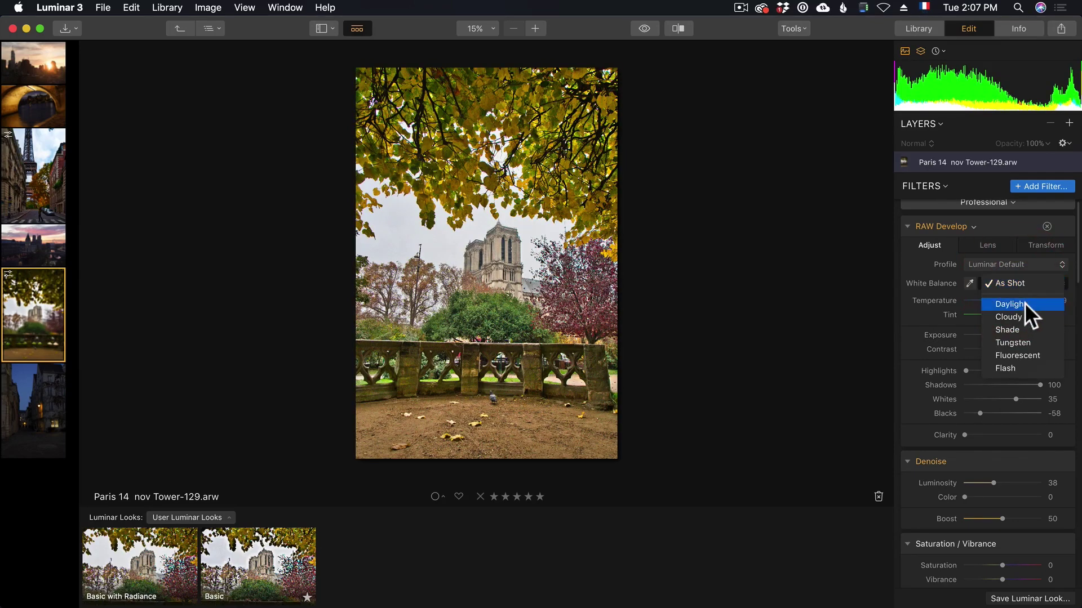
left_click(1028, 326)
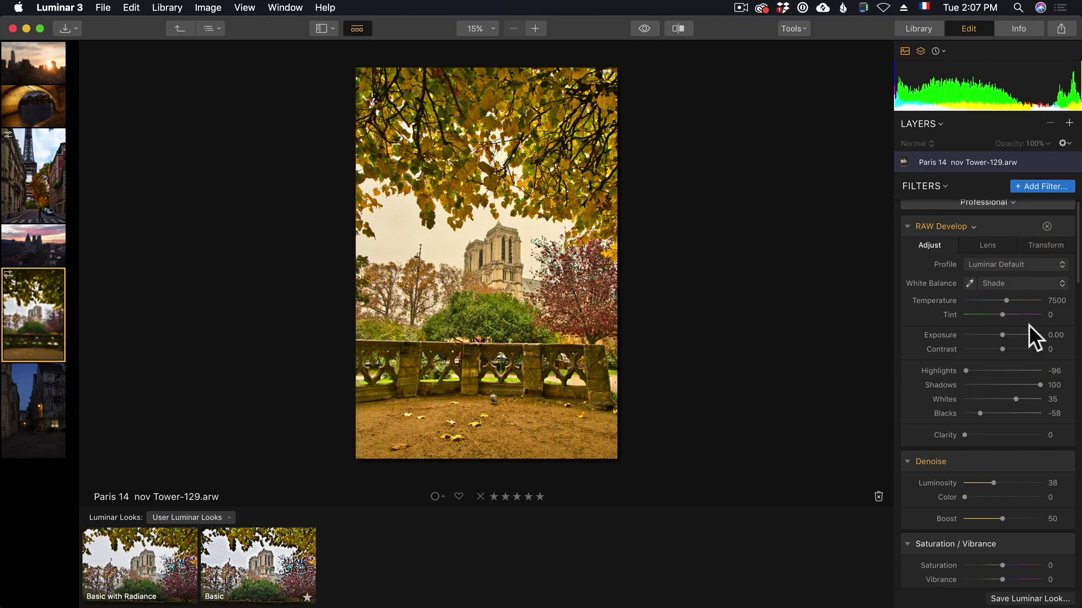
left_click_drag(1002, 313, 998, 300)
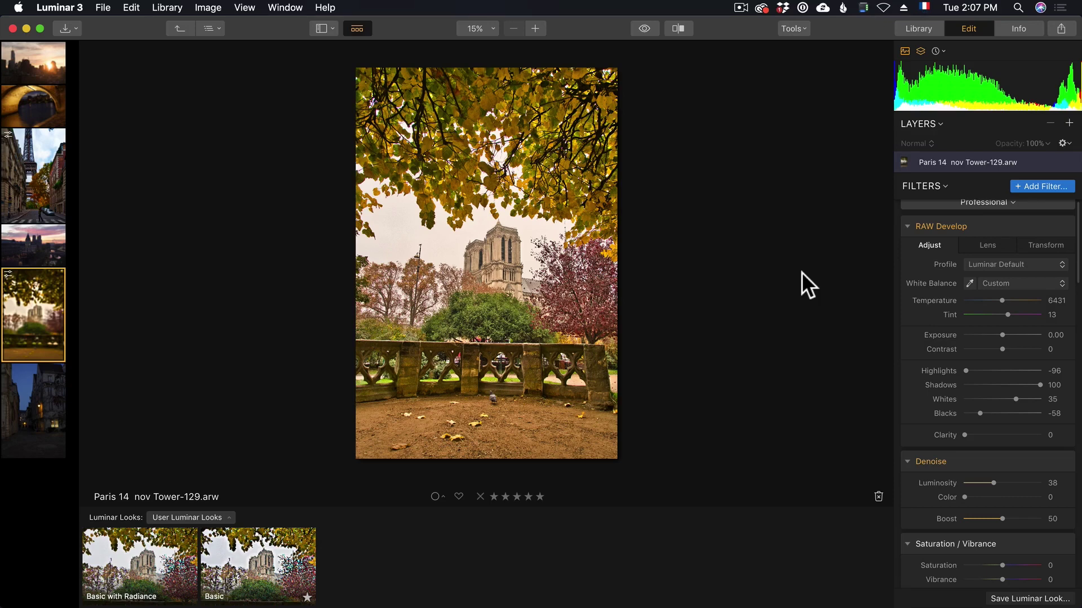
left_click_drag(1009, 313, 1012, 313)
Set the Notre-Dame photo's Polarizing Filter amount to 41 and strengthen a filter higher in the stack
scroll(1026, 481, "down", 4)
scroll(1026, 481, "down", 15)
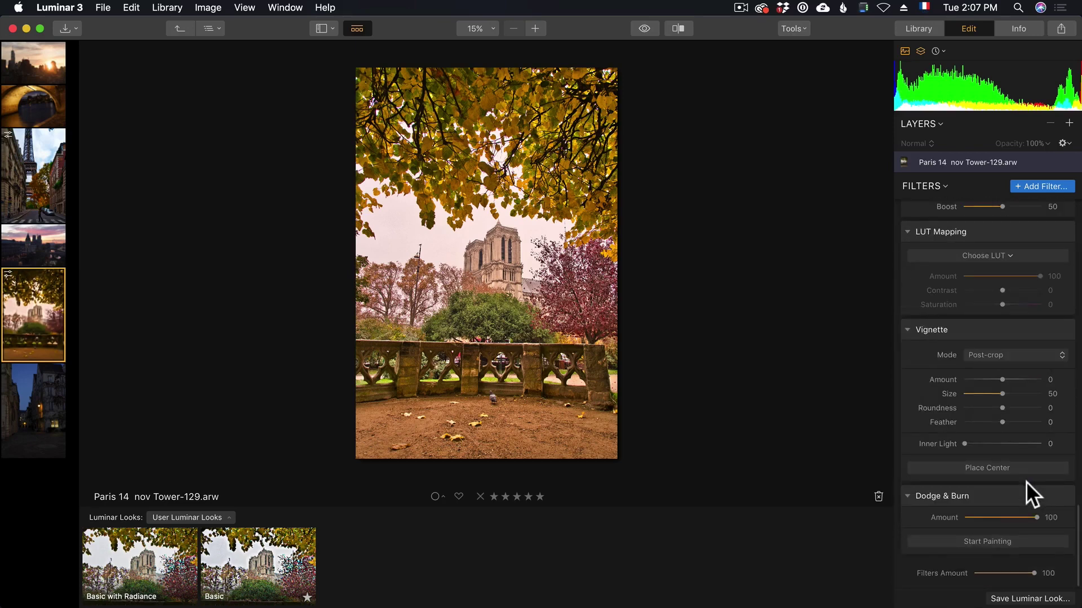
scroll(1023, 505, "up", 5)
scroll(1022, 508, "up", 7)
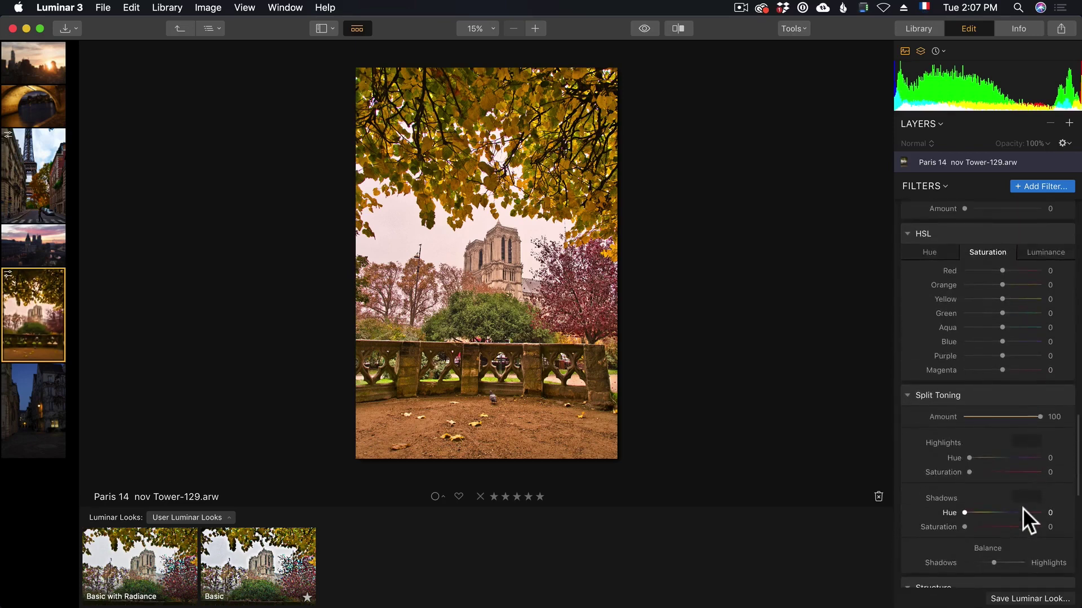
mouse_move(982, 413)
left_mouse_down()
mouse_move(1036, 413)
mouse_move(994, 413)
left_mouse_up()
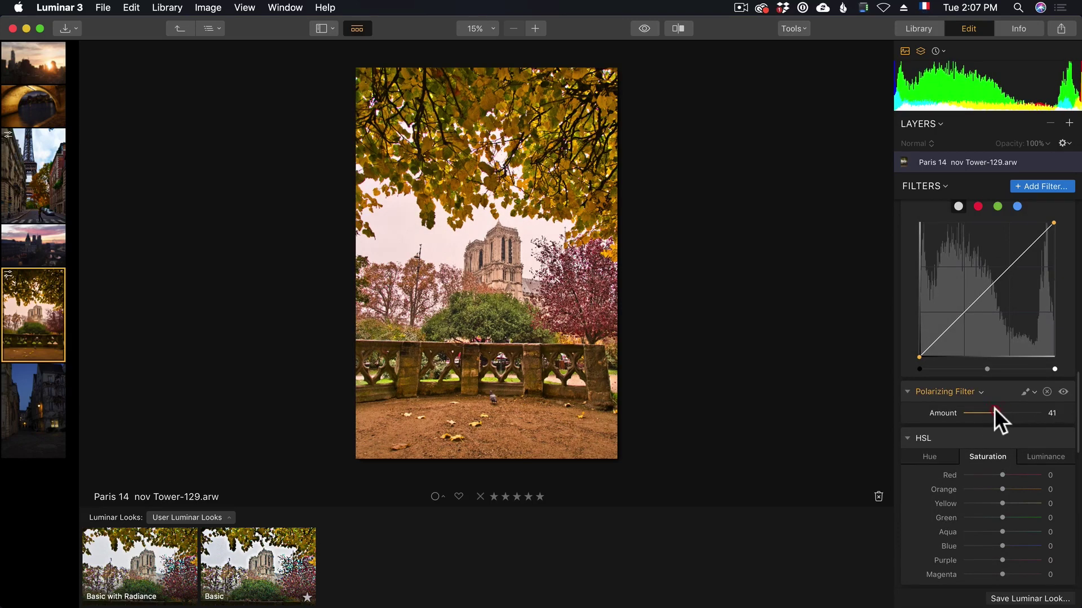
scroll(996, 415, "up", 8)
left_click_drag(992, 319, 1026, 319)
Refine the highlights and slightly lower the exposure of the Notre-Dame photo in RAW Develop
scroll(1000, 329, "up", 10)
scroll(1000, 329, "up", 2)
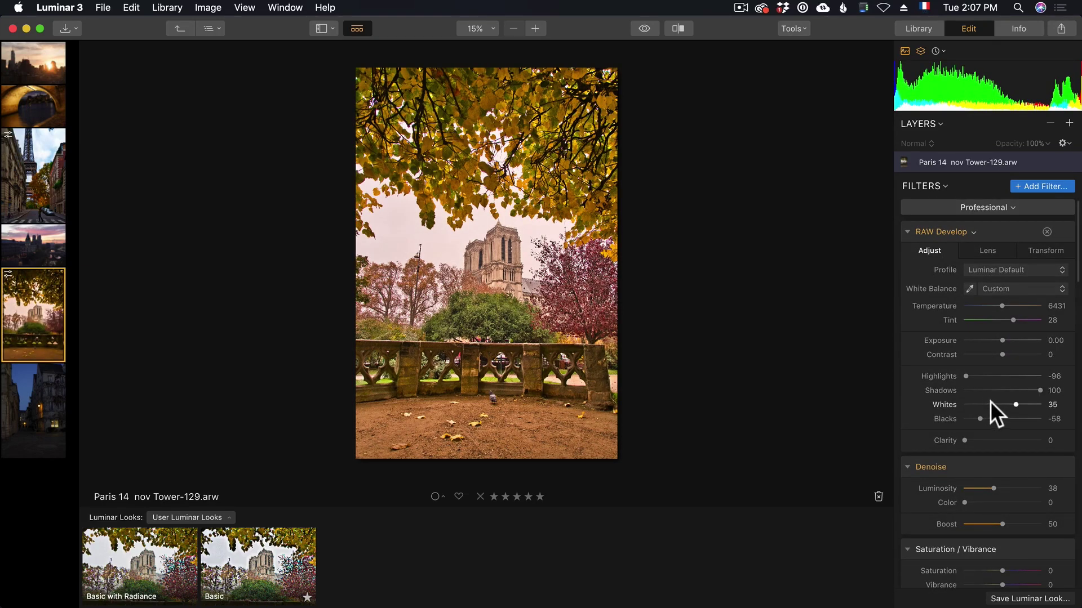
left_click(966, 376)
left_click_drag(1000, 338, 998, 338)
Add the Golden Hour filter to the Notre-Dame photo and set its amount to 45
scroll(1000, 404, "down", 15)
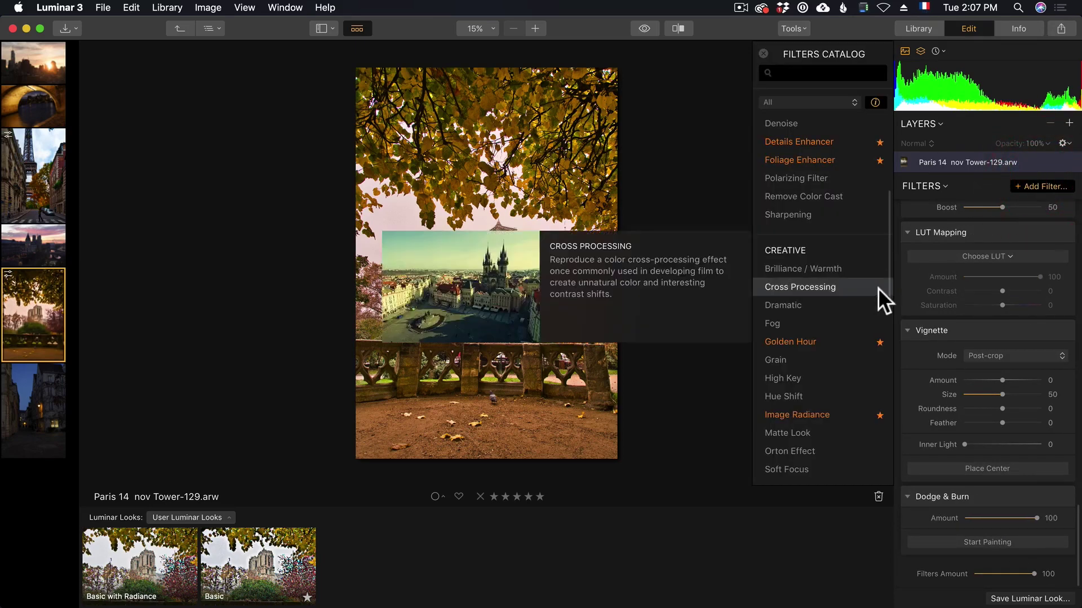
left_click(858, 340)
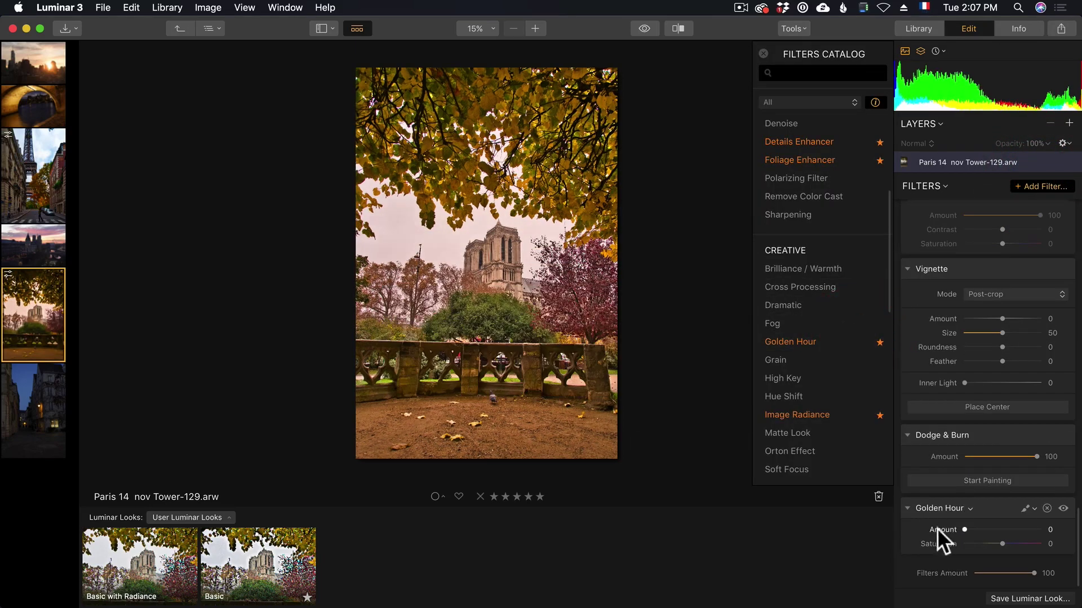
left_click_drag(971, 528, 998, 529)
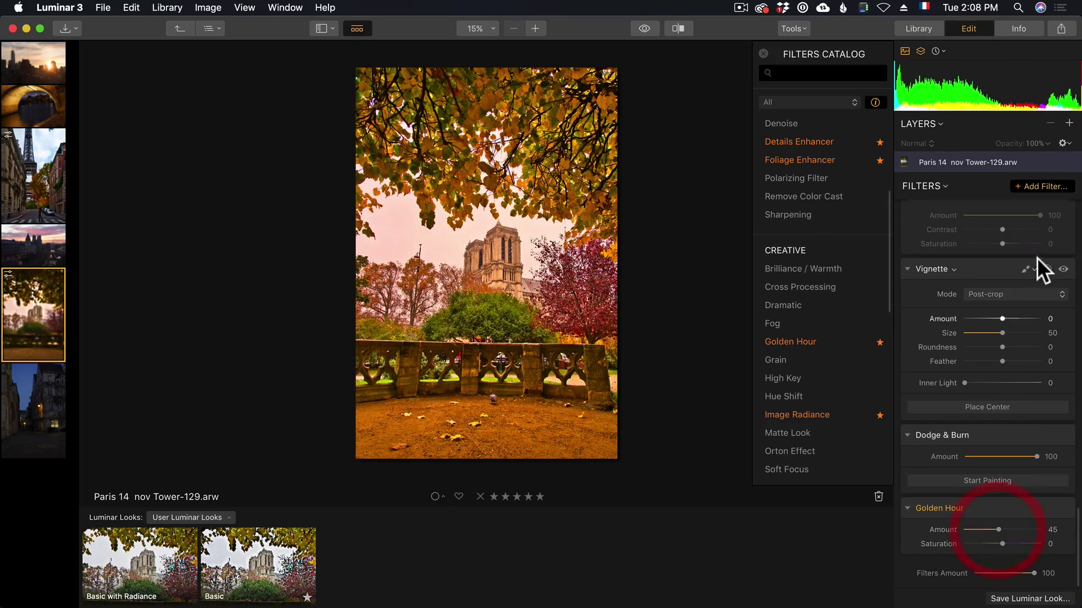
Mask the Golden Hour filter with a brush painted over the foliage and trees, then close the filters catalog
left_click(1028, 508)
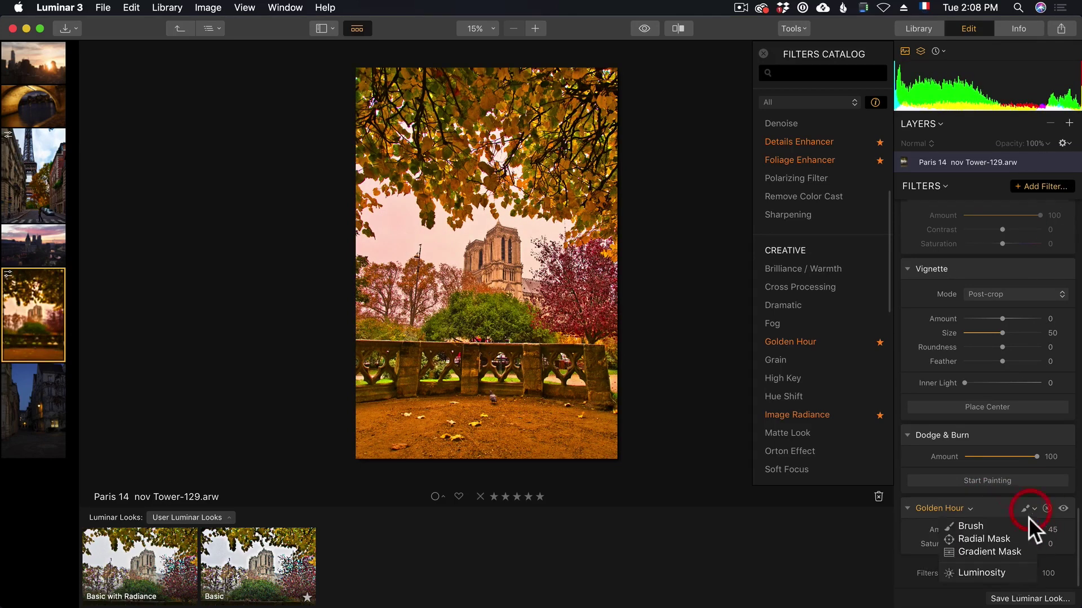
left_click(1009, 529)
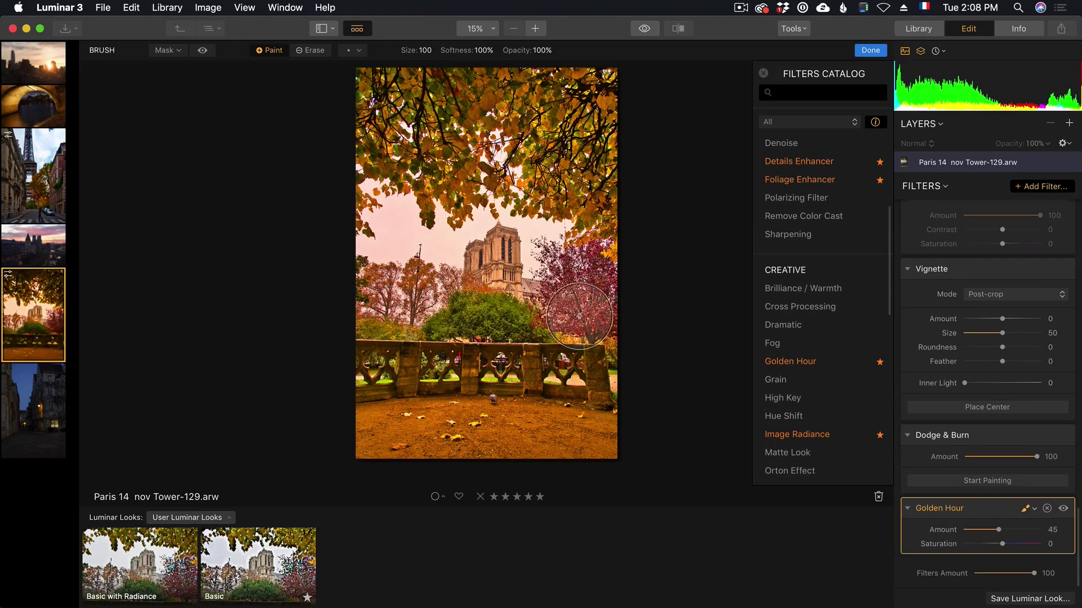
mouse_move(454, 179)
left_mouse_down()
mouse_move(440, 175)
mouse_move(538, 166)
mouse_move(582, 179)
left_mouse_up()
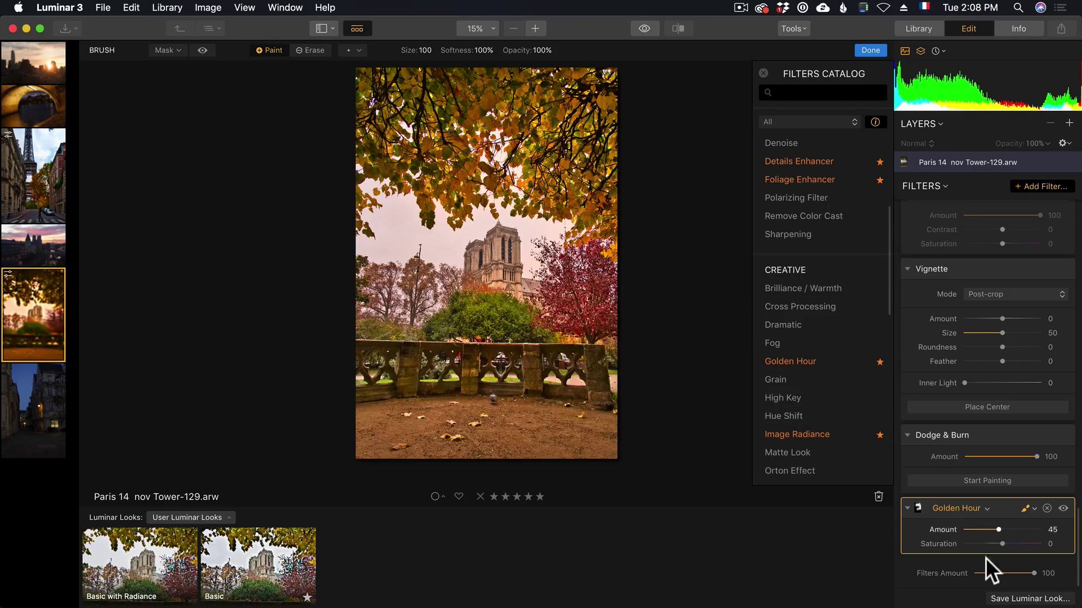
left_click(868, 53)
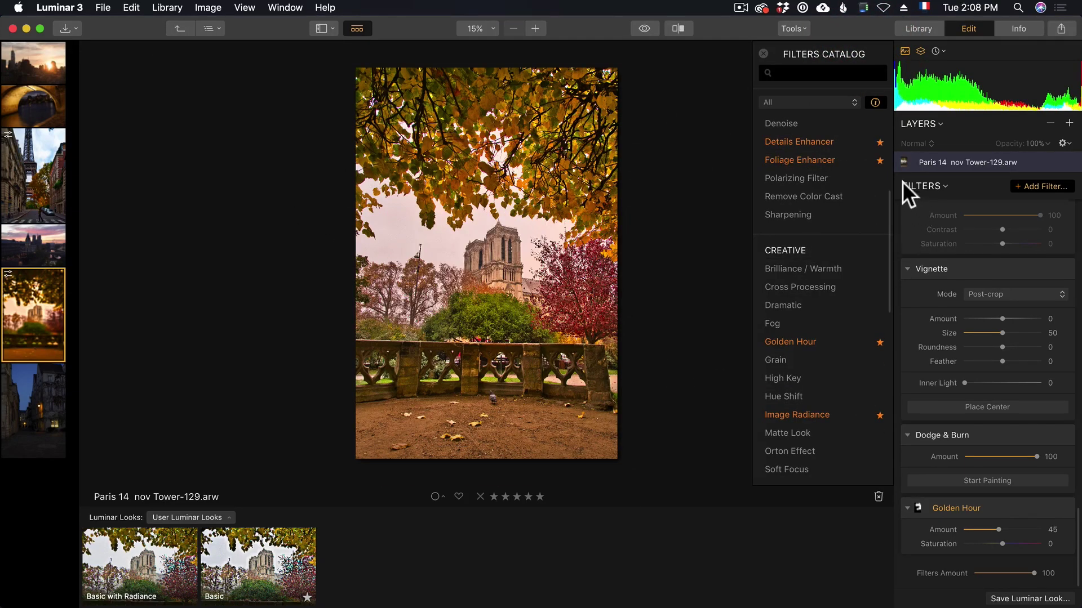
left_click(764, 53)
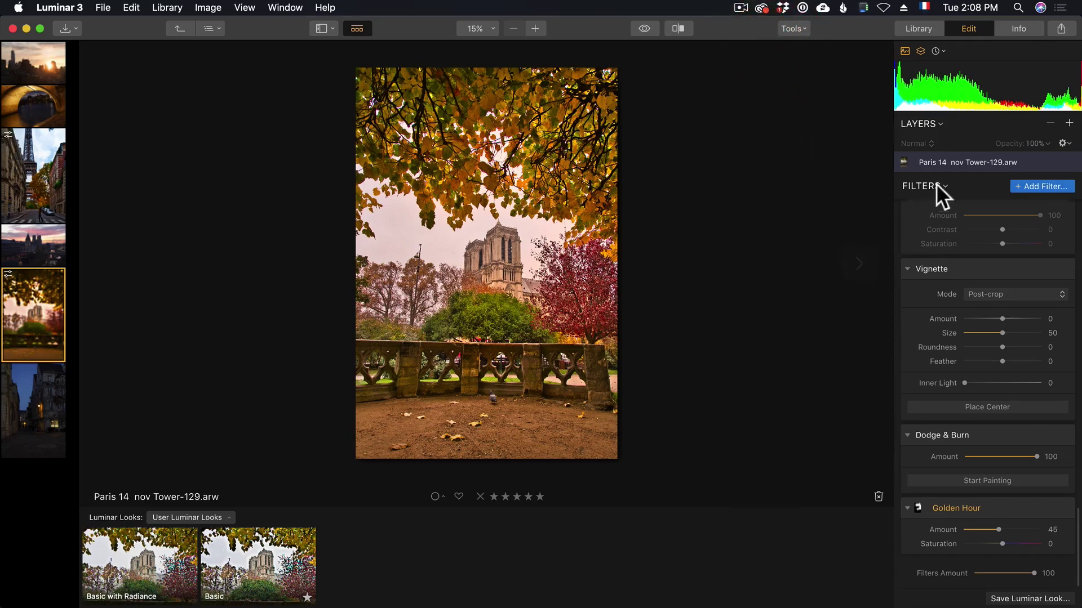
Open the New York Paris Photos folder in the library and select the Eiffel Tower street photo
left_click(916, 28)
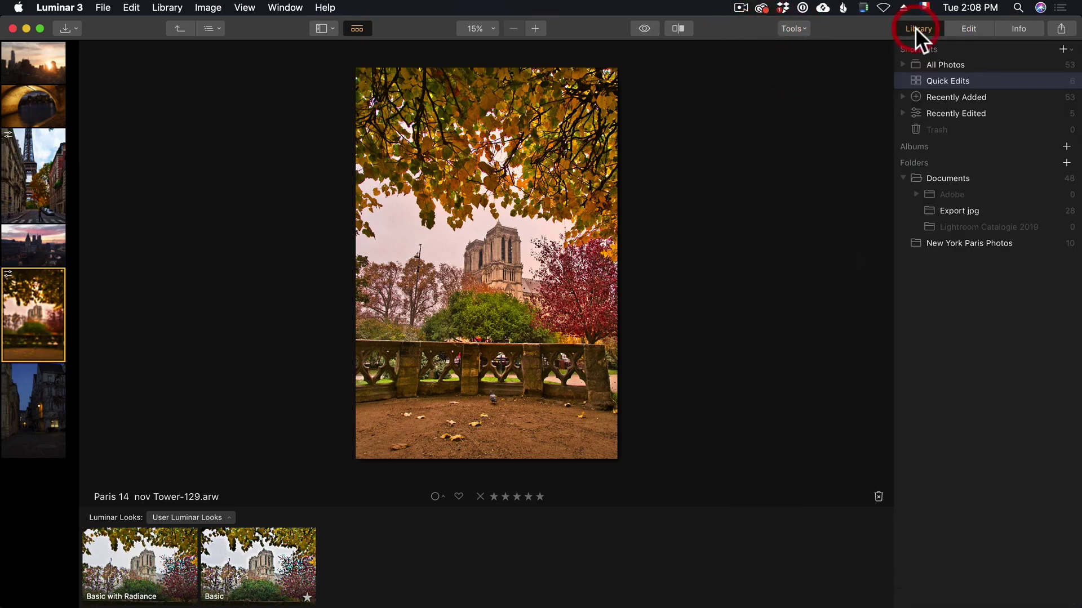
left_click(979, 243)
left_click(12, 200)
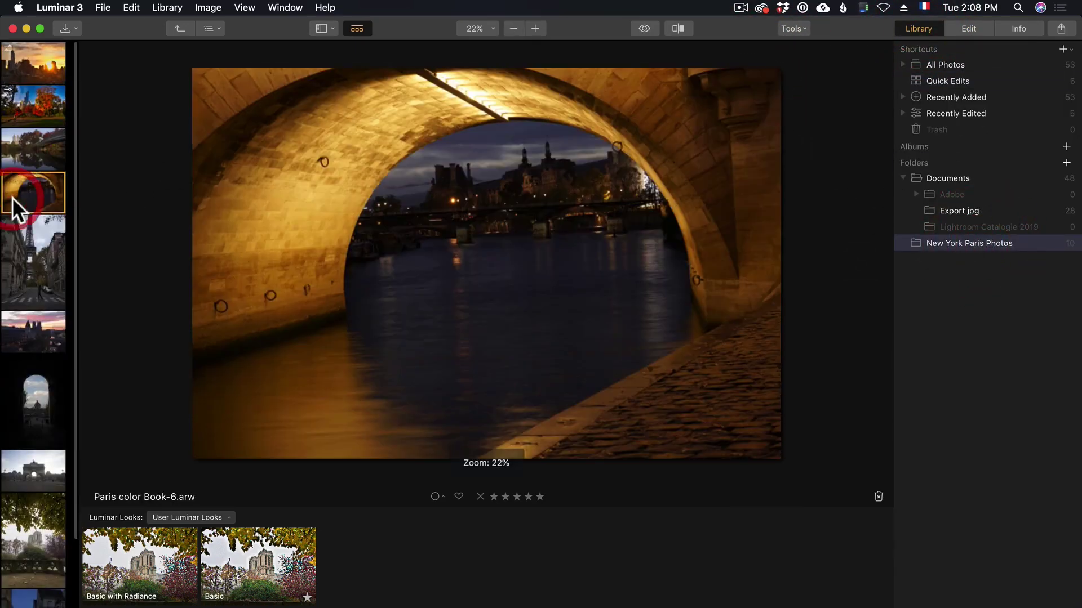
left_click(33, 276)
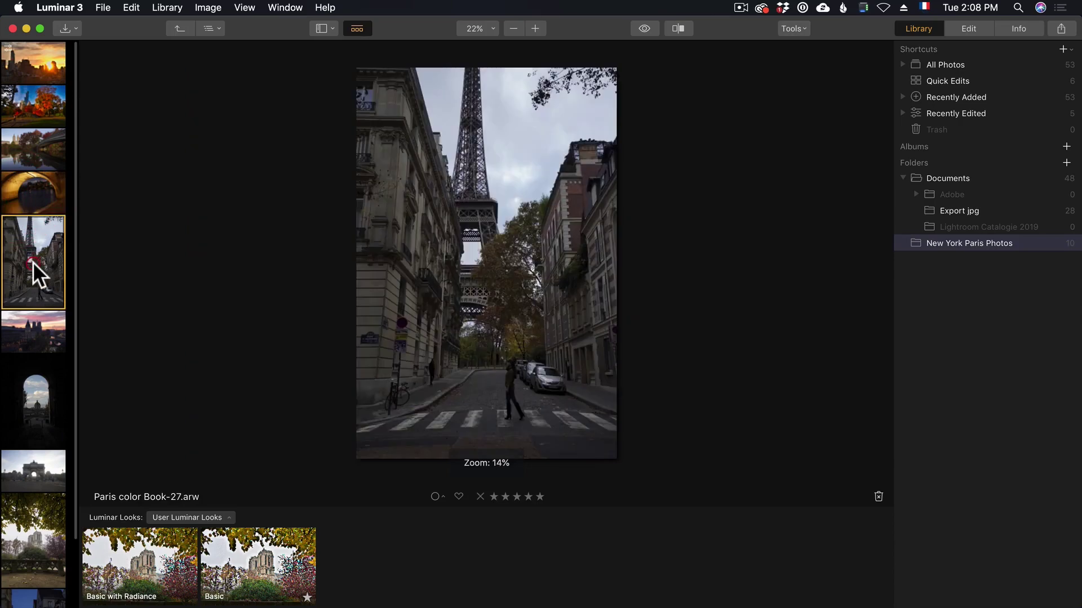
Examine the export and sharing options for the selected photo, including the applications it can be opened in
left_click(1061, 30)
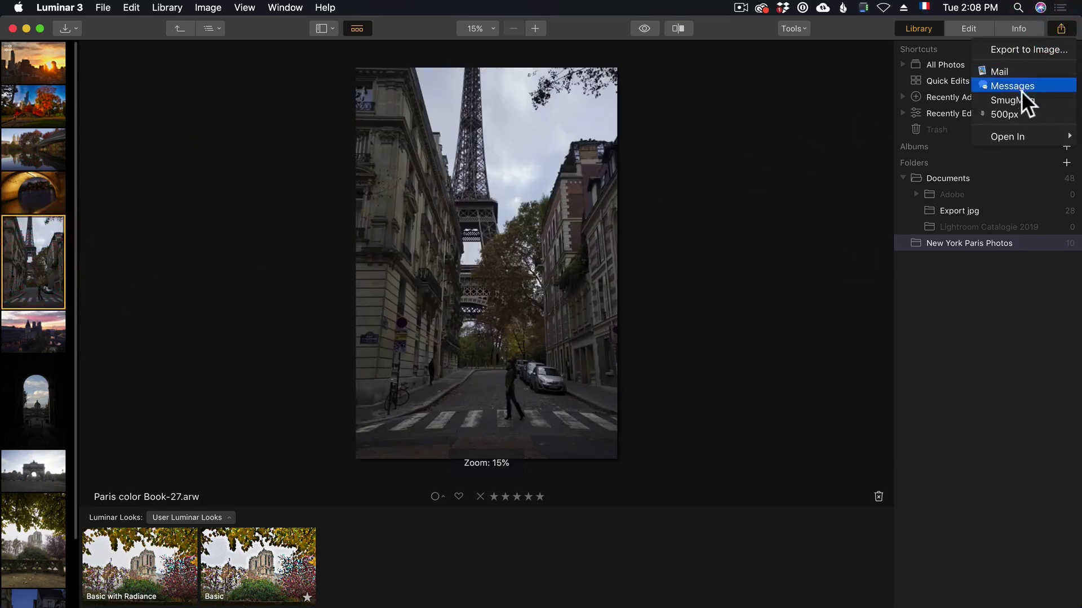
mouse_move(1027, 138)
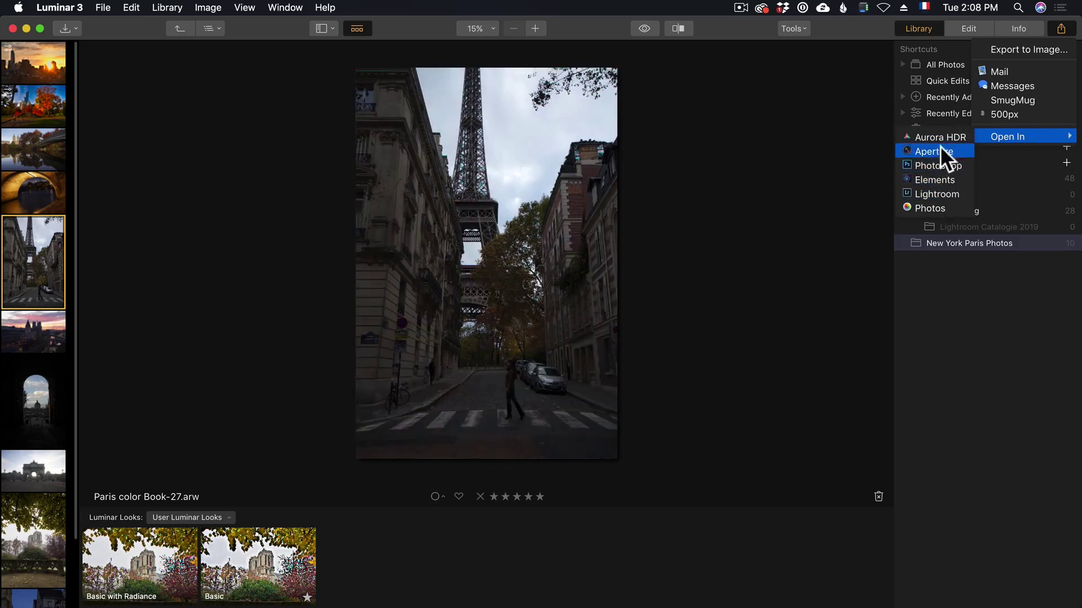
left_click(1008, 137)
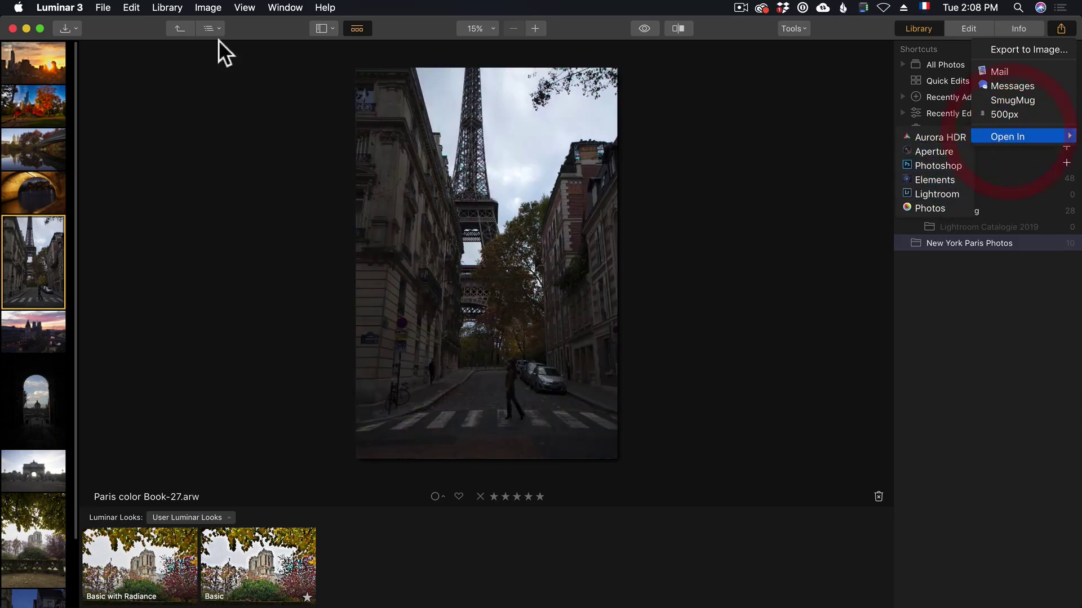
Select the Paris 13 roof and louvre-237.arw arch photo for editing and switch its filters to the Professional workspace
left_click(36, 456)
left_click(39, 462)
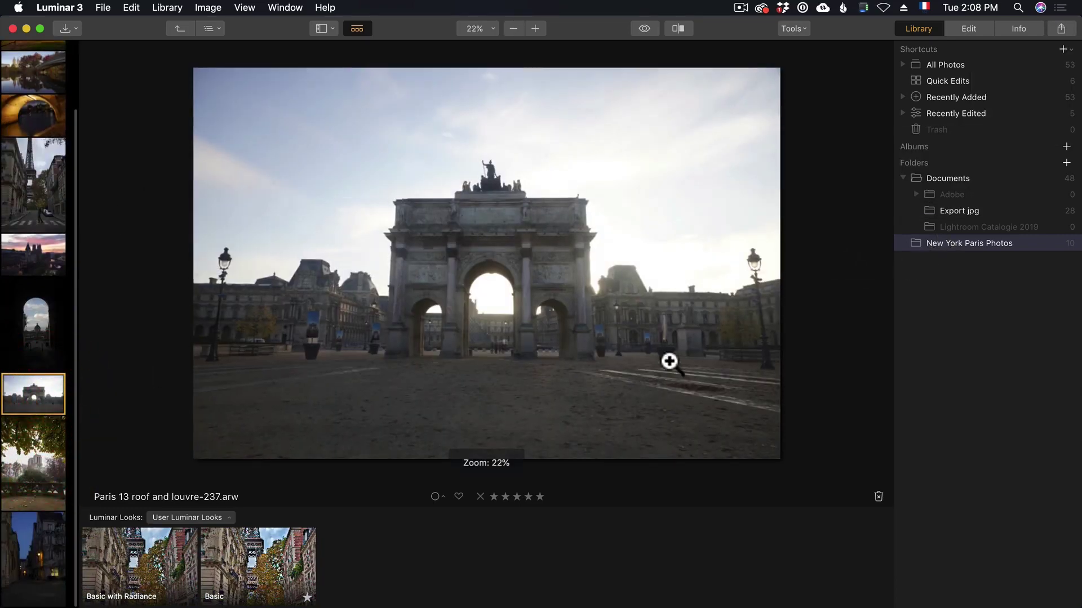
left_click(967, 30)
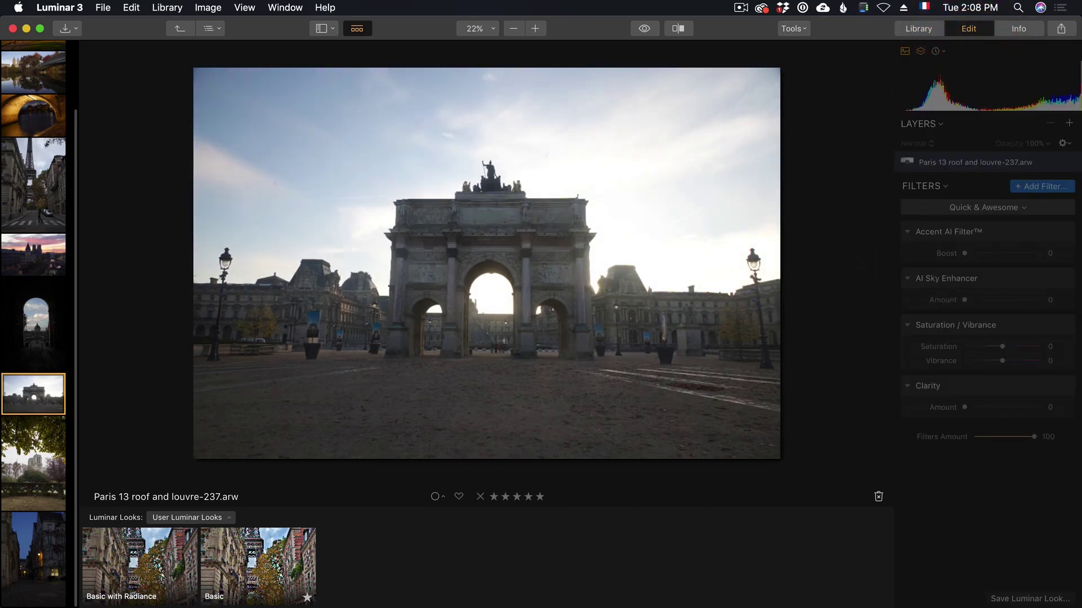
left_click(1041, 207)
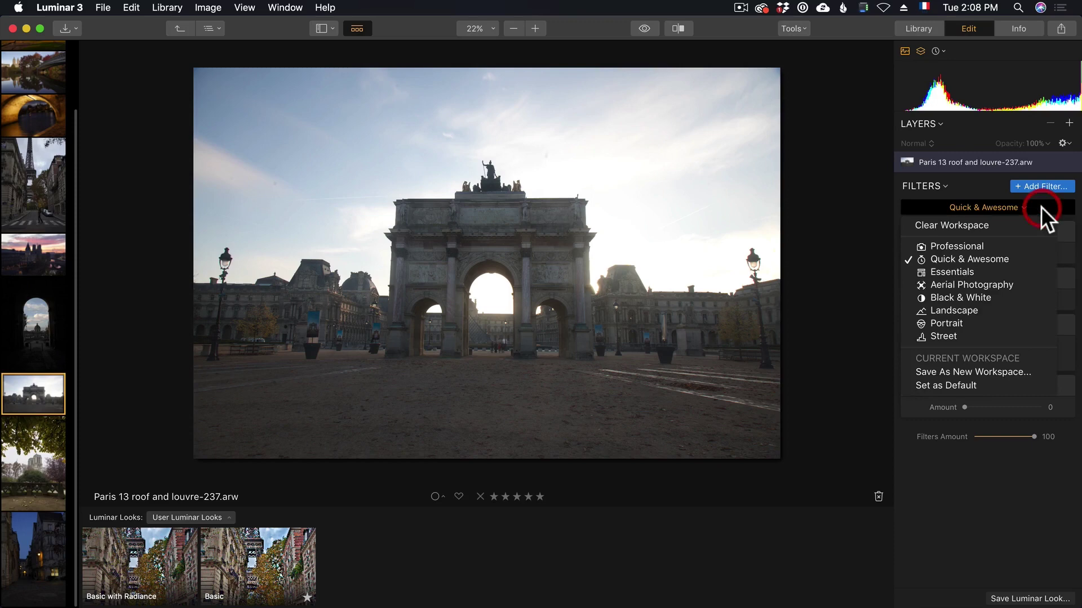
left_click(986, 245)
Set the arch photo's RAW Develop highlights to -74, shadows to 86, whites to 40 and blacks to -64
left_click_drag(1016, 391, 969, 376)
mouse_move(1002, 419)
left_mouse_down()
mouse_move(979, 417)
mouse_move(1022, 403)
mouse_move(978, 417)
mouse_move(1017, 402)
left_mouse_up()
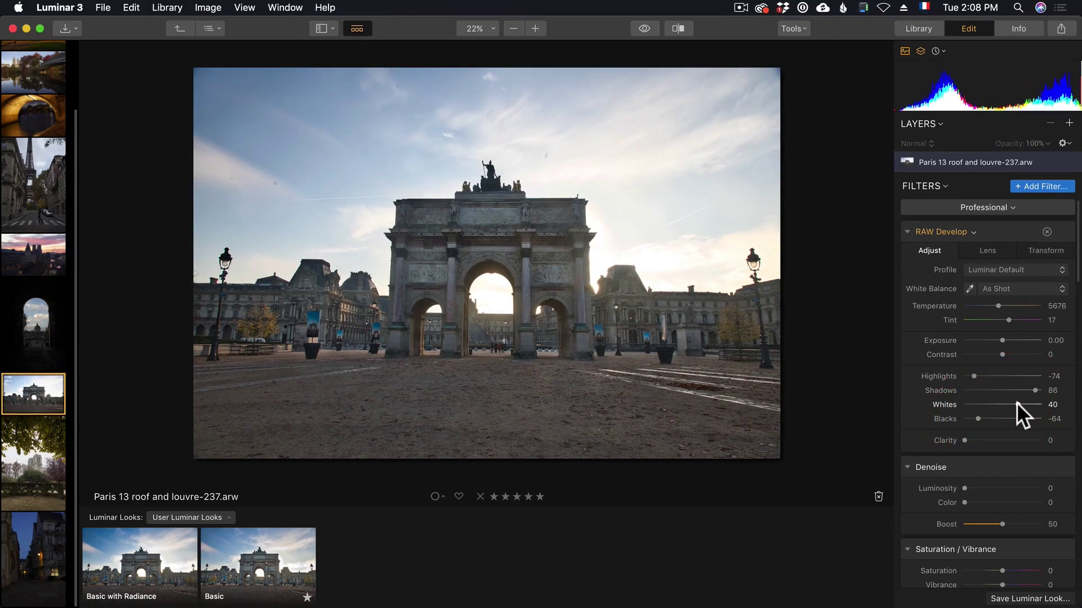
Set the arch photo's Accent AI Filter boost to 74 and its AI Sky Enhancer amount to 12
scroll(995, 418, "down", 5)
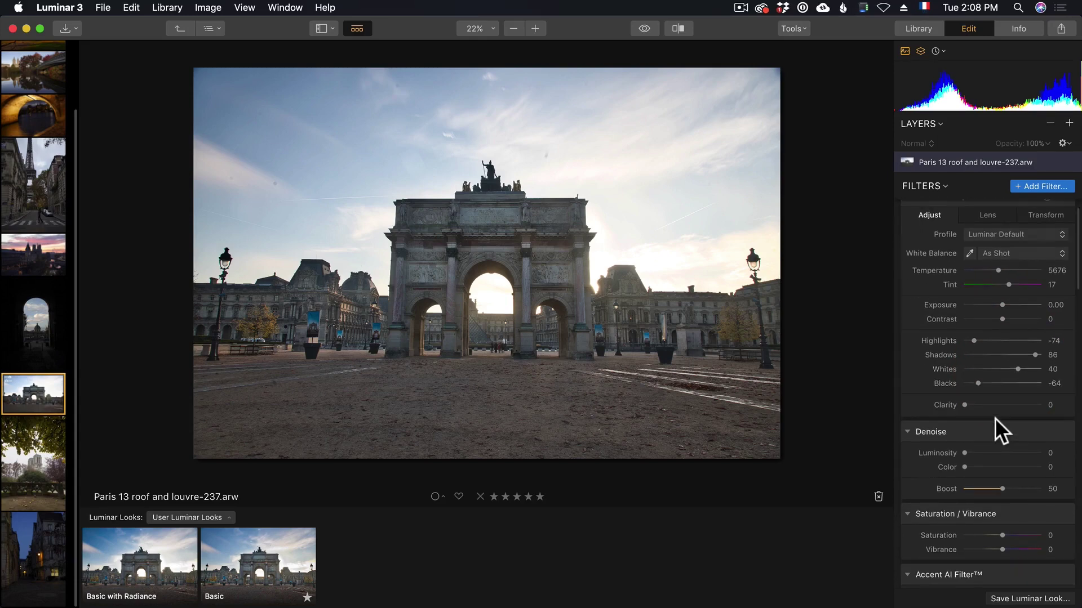
scroll(997, 436, "down", 2)
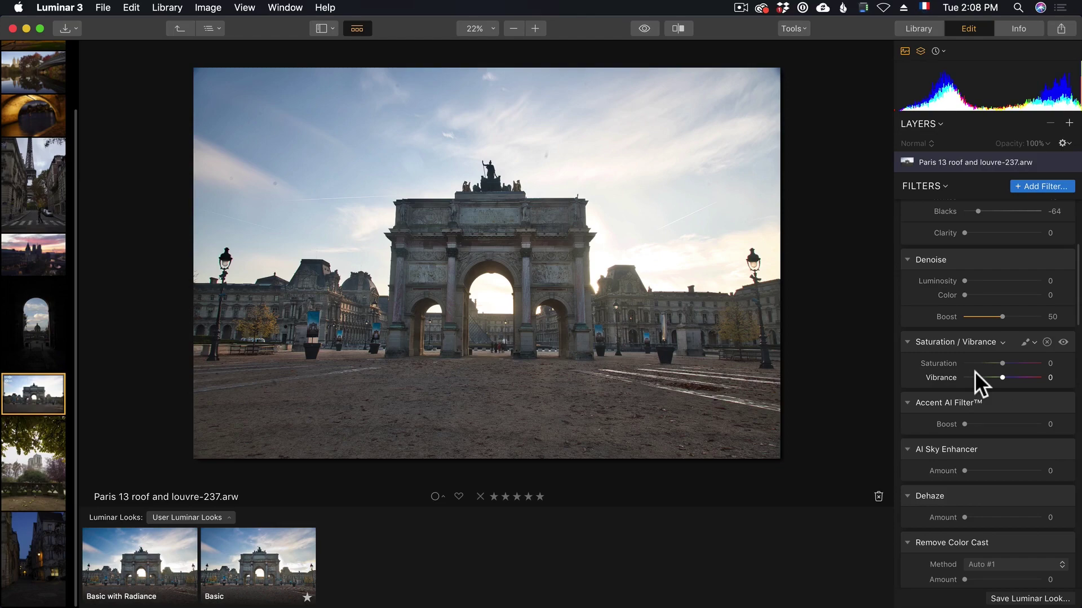
left_click(981, 424)
left_click_drag(980, 423, 1021, 429)
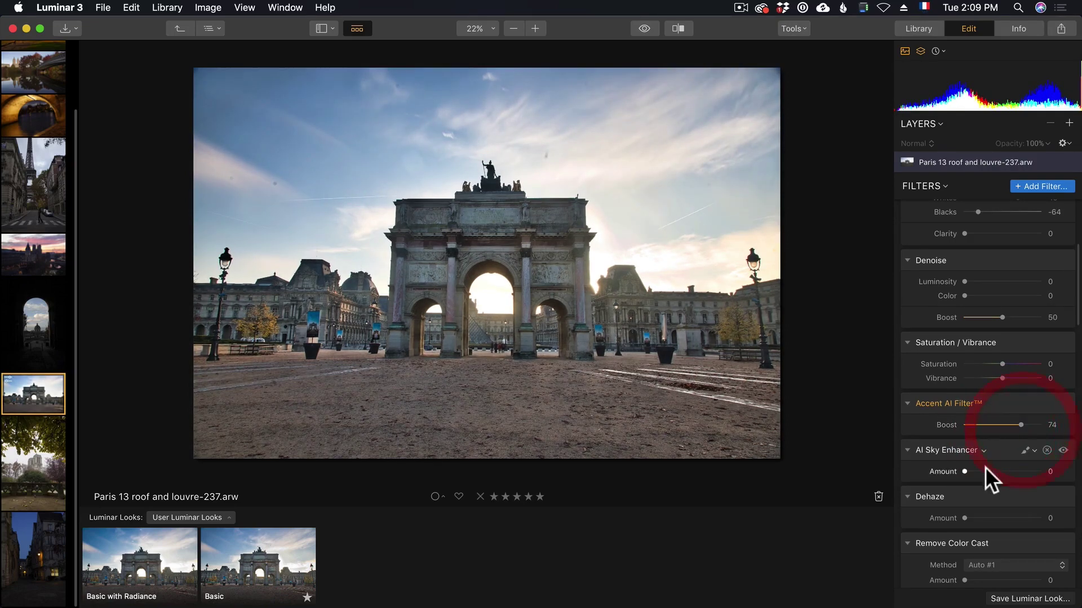
mouse_move(979, 472)
left_mouse_down()
mouse_move(1045, 470)
mouse_move(969, 471)
left_mouse_up()
scroll(952, 468, "down", 2)
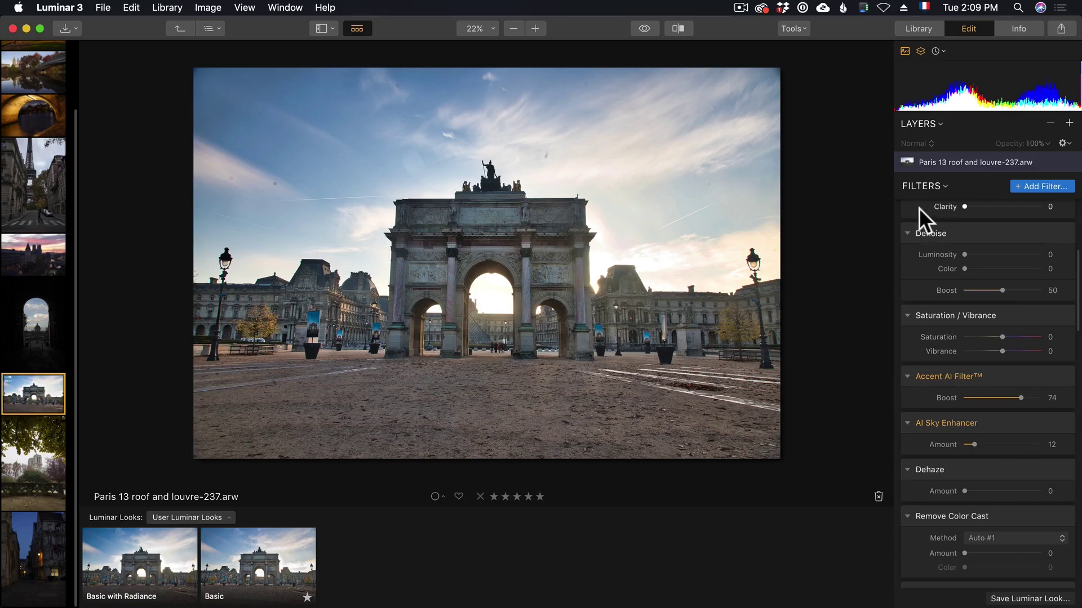
Add the creative Fog filter to the arch photo and set its amount to 59
scroll(992, 273, "down", 10)
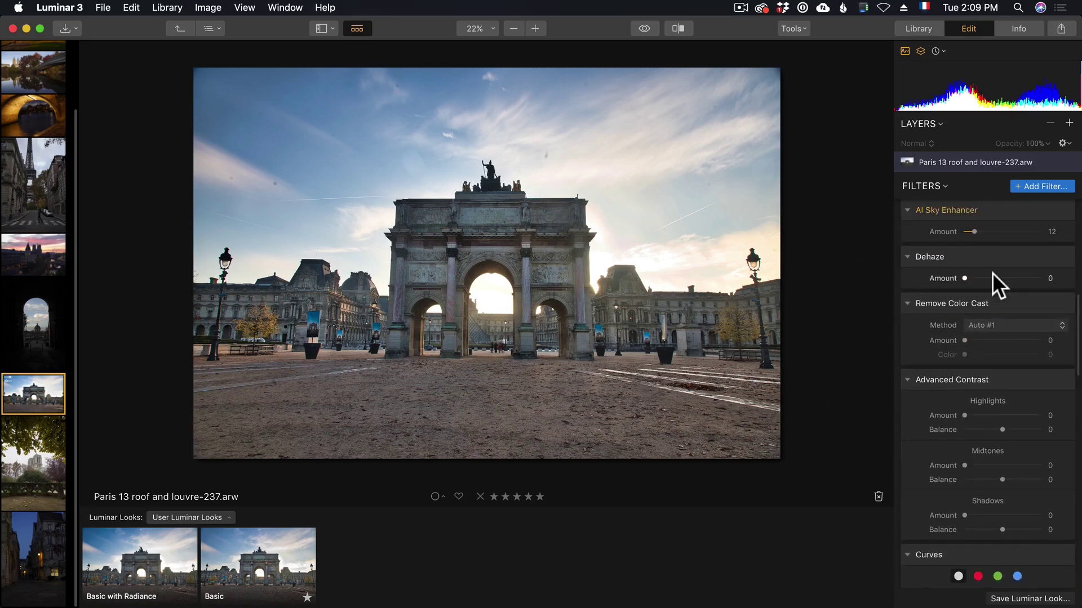
left_click(1038, 186)
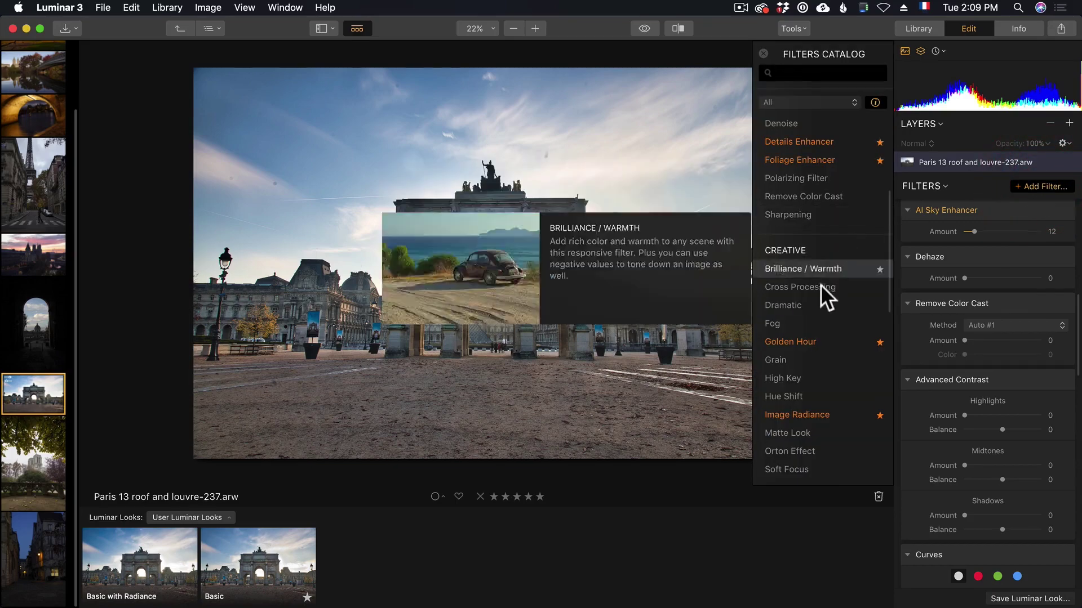
scroll(828, 400, "down", 15)
scroll(832, 372, "up", 6)
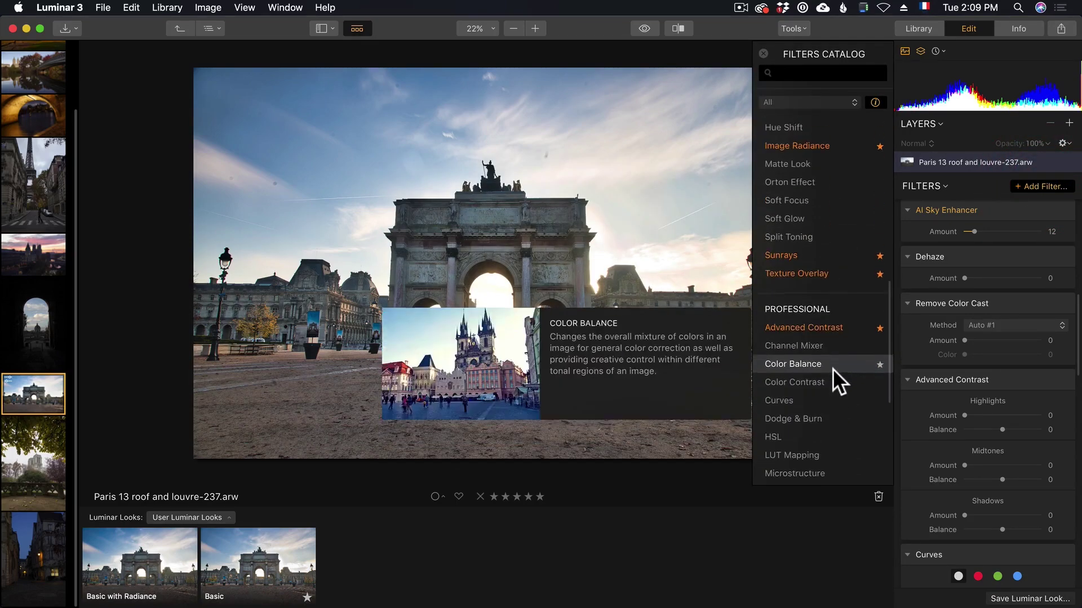
scroll(824, 248, "up", 5)
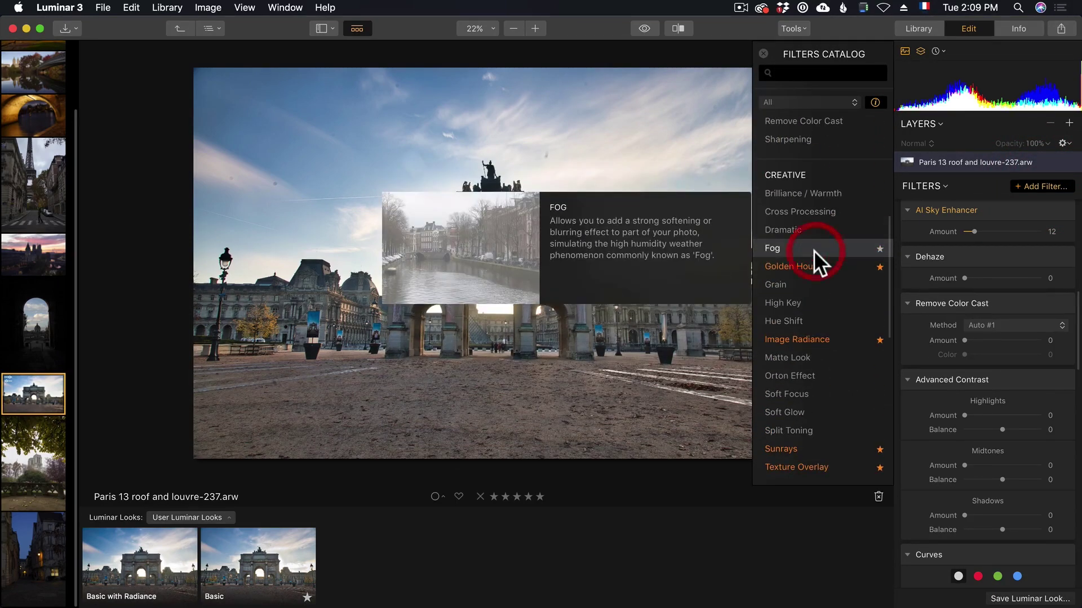
left_click(813, 250)
left_click_drag(980, 543, 1009, 543)
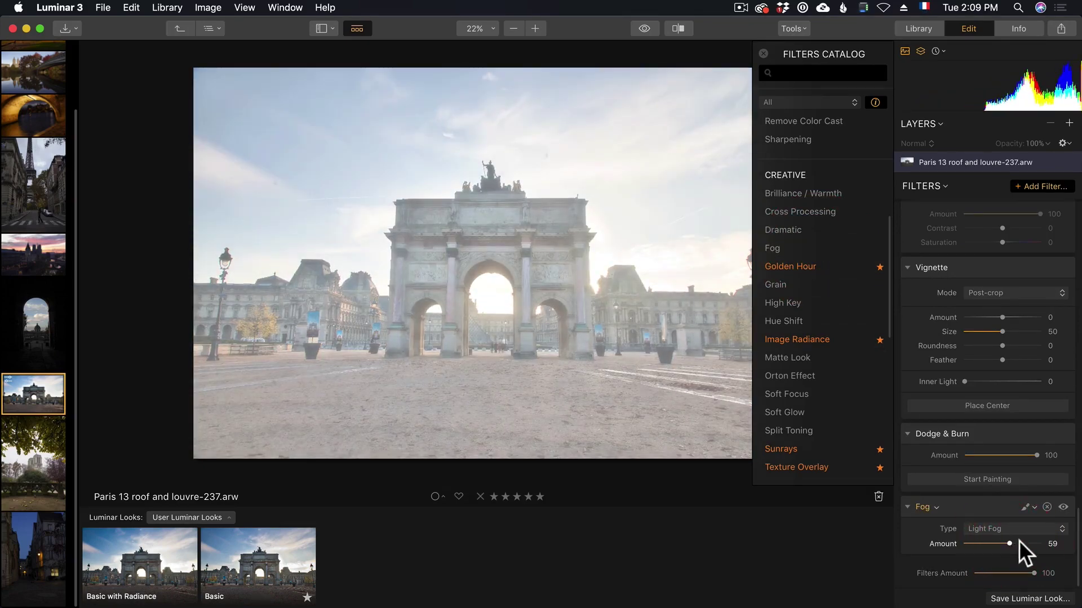
Start a brush mask on the Fog filter and erase the fog across the arch's upper facade
left_click(1034, 508)
left_click(992, 522)
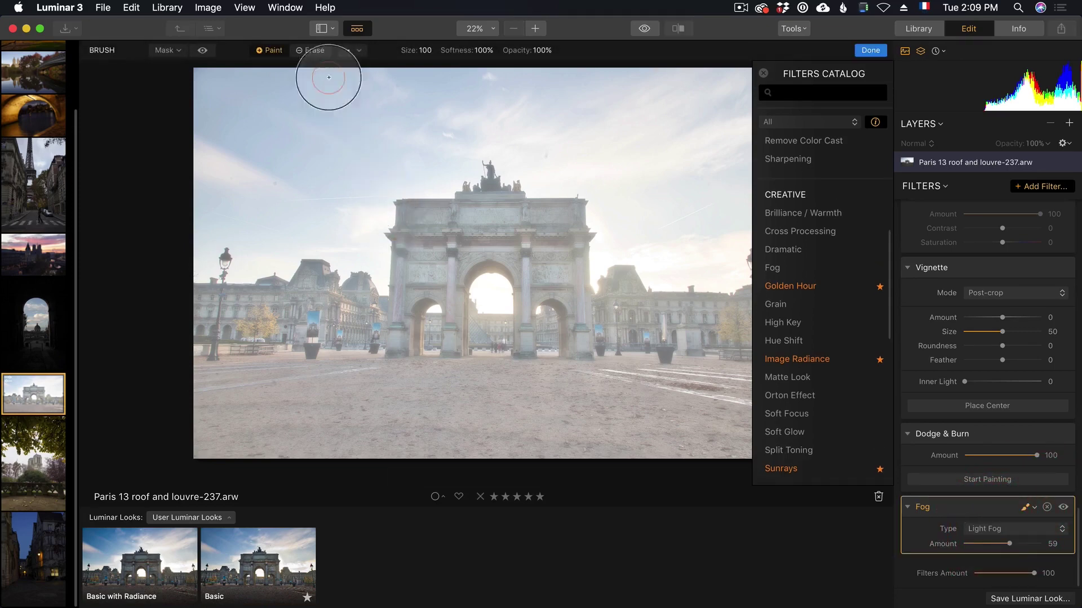
left_click(310, 49)
mouse_move(436, 232)
left_mouse_down()
mouse_move(536, 236)
mouse_move(453, 243)
mouse_move(426, 231)
mouse_move(547, 240)
left_mouse_up()
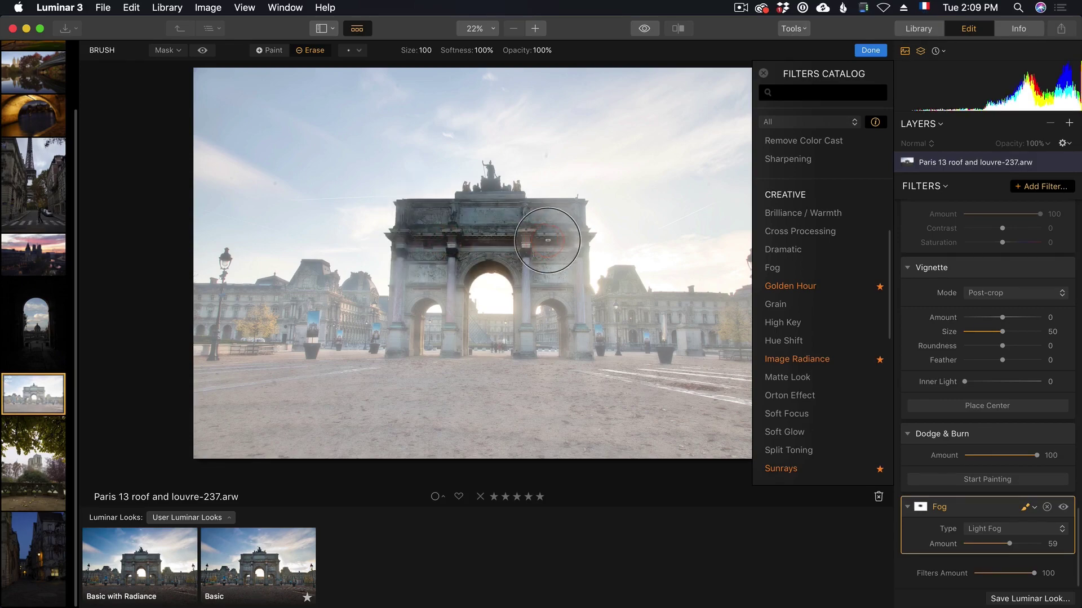
Reduce the mask brush size to 75 and erase the fog from the rest of the arch's facade and columns
scroll(514, 331, "up", 5)
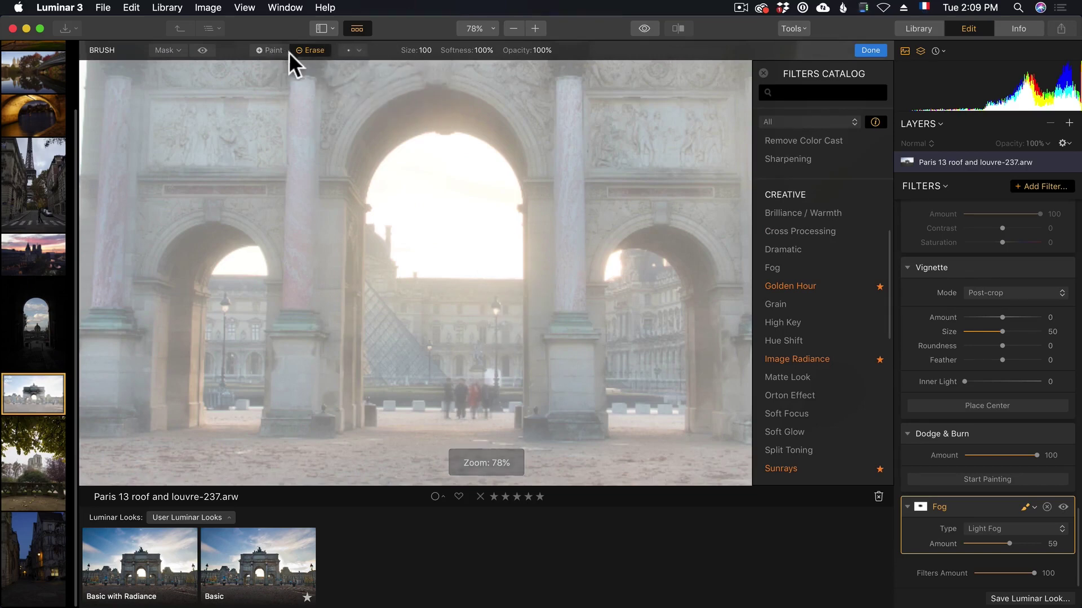
left_click(361, 50)
left_click_drag(377, 92, 371, 92)
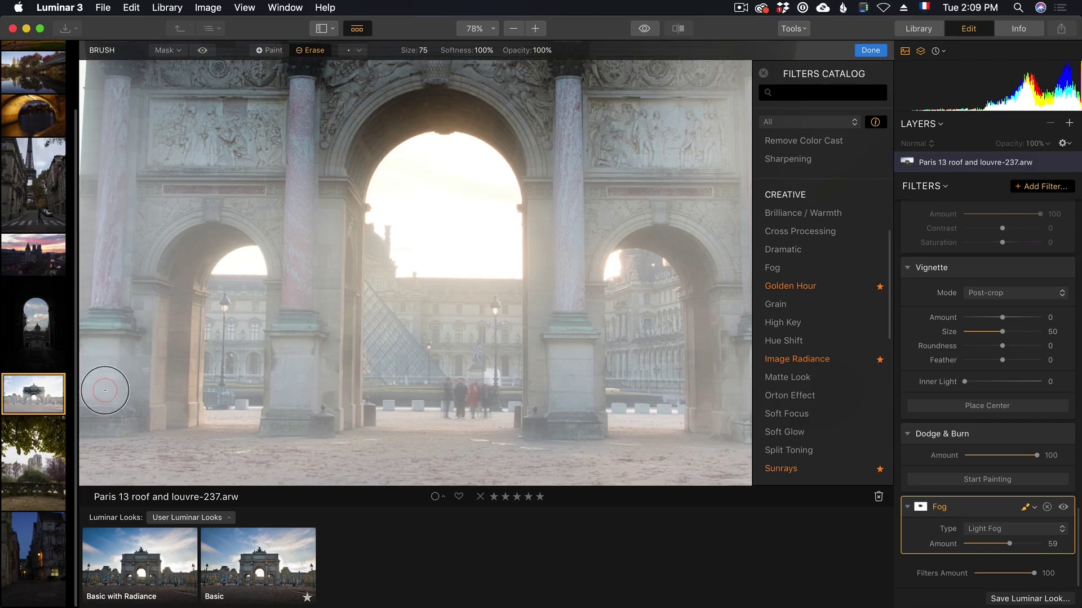
mouse_move(150, 216)
left_mouse_down()
mouse_move(263, 221)
mouse_move(303, 416)
mouse_move(333, 297)
mouse_move(316, 181)
mouse_move(282, 140)
mouse_move(270, 146)
mouse_move(428, 271)
left_mouse_up()
mouse_move(342, 114)
left_mouse_down()
mouse_move(318, 417)
mouse_move(311, 397)
mouse_move(342, 97)
mouse_move(336, 395)
mouse_move(351, 435)
mouse_move(377, 343)
mouse_move(382, 420)
mouse_move(394, 306)
mouse_move(439, 233)
mouse_move(490, 232)
mouse_move(388, 229)
mouse_move(356, 80)
mouse_move(328, 84)
mouse_move(371, 169)
left_mouse_up()
mouse_move(370, 169)
left_mouse_down()
mouse_move(408, 281)
mouse_move(329, 337)
left_mouse_up()
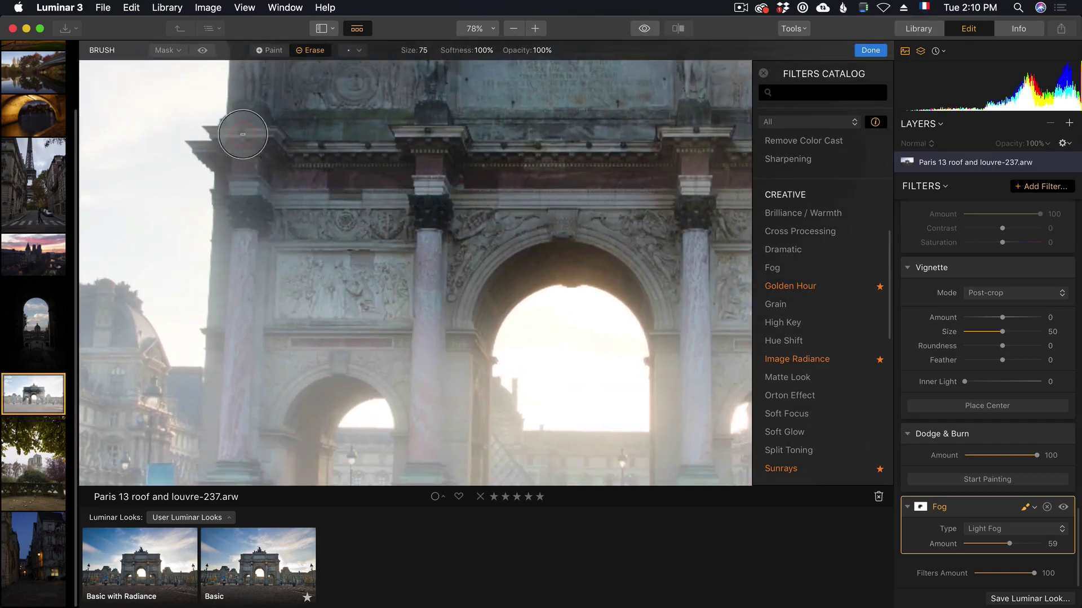
scroll(580, 200, "down", 5)
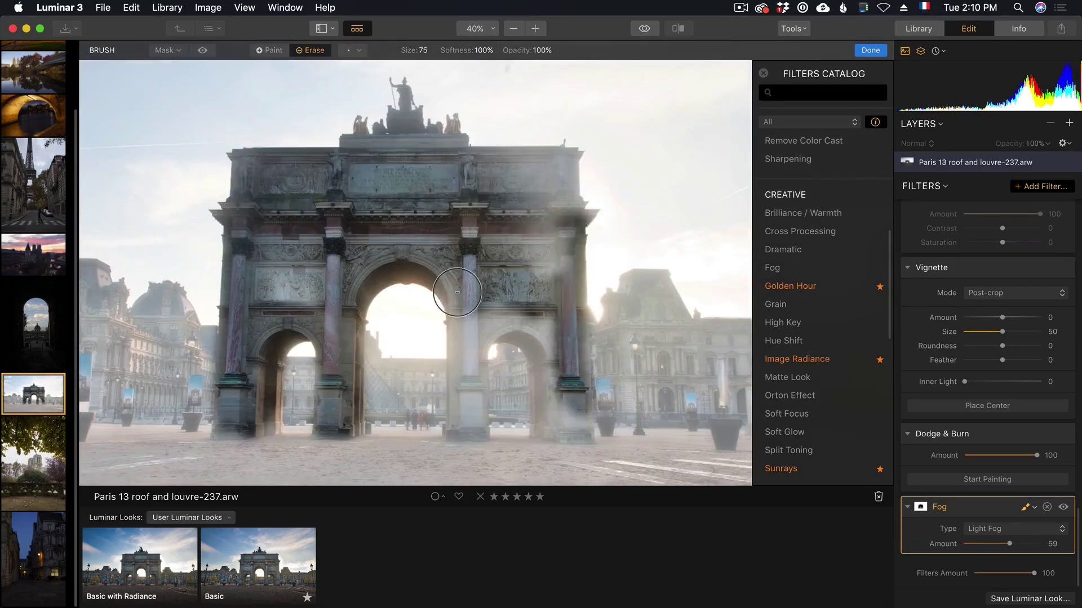
mouse_move(570, 264)
left_mouse_down()
mouse_move(577, 316)
mouse_move(580, 302)
mouse_move(572, 274)
mouse_move(579, 442)
left_mouse_up()
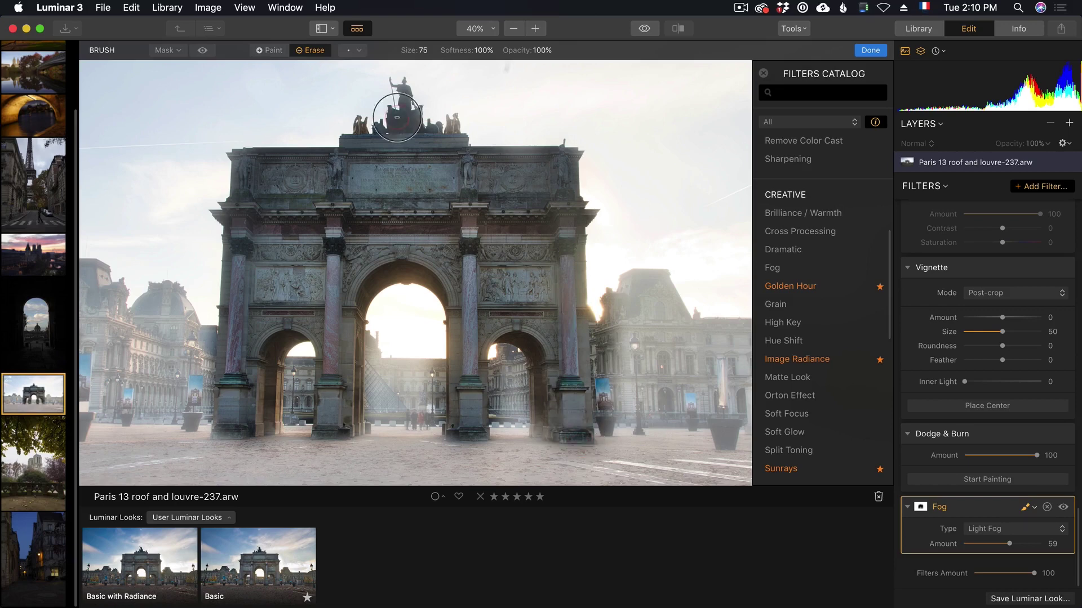
Paint fog back into the mask along the arch's outer edges and around its openings
left_click(271, 50)
mouse_move(606, 244)
left_mouse_down()
mouse_move(619, 402)
mouse_move(616, 361)
left_mouse_up()
mouse_move(524, 419)
left_mouse_down()
mouse_move(503, 367)
mouse_move(509, 454)
mouse_move(524, 400)
mouse_move(514, 379)
mouse_move(466, 429)
mouse_move(394, 321)
mouse_move(412, 337)
mouse_move(501, 321)
left_mouse_up()
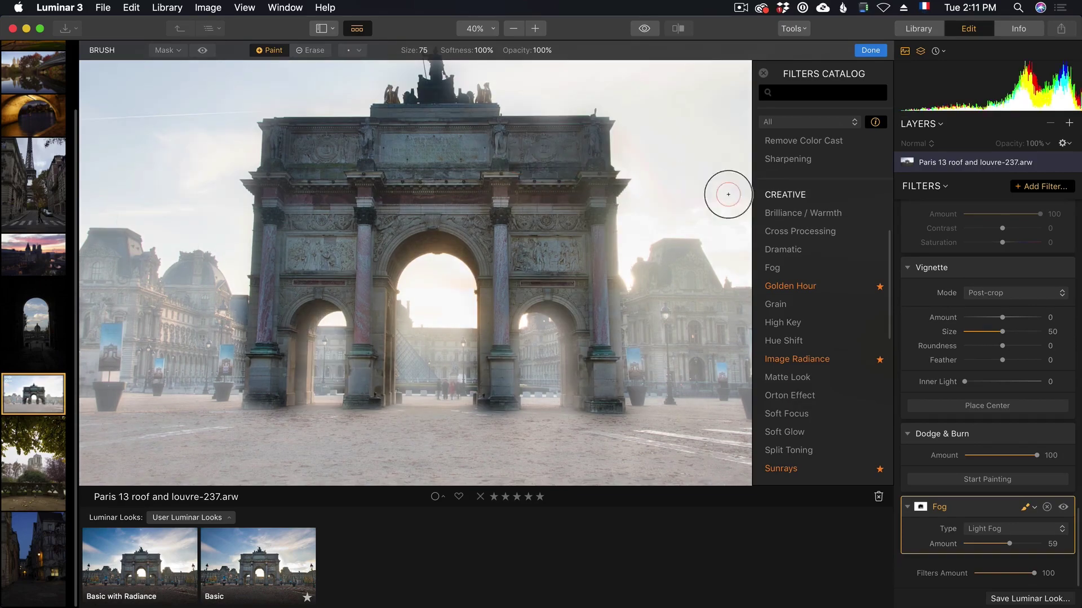
left_click_drag(671, 193, 625, 253)
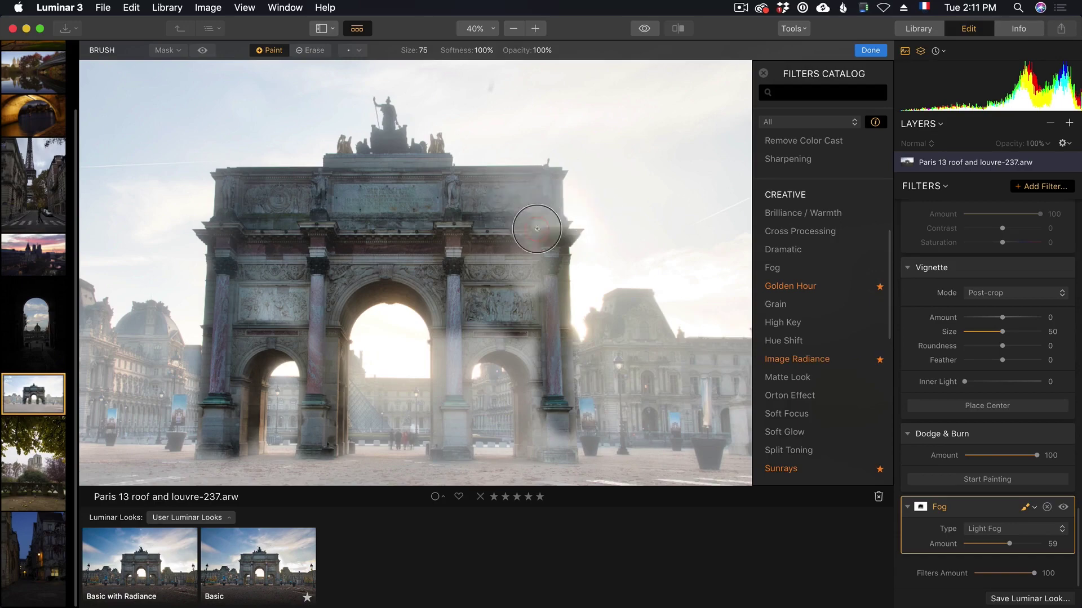
Lower the Fog amount to 40 and finish editing the brush mask
scroll(497, 277, "down", 3)
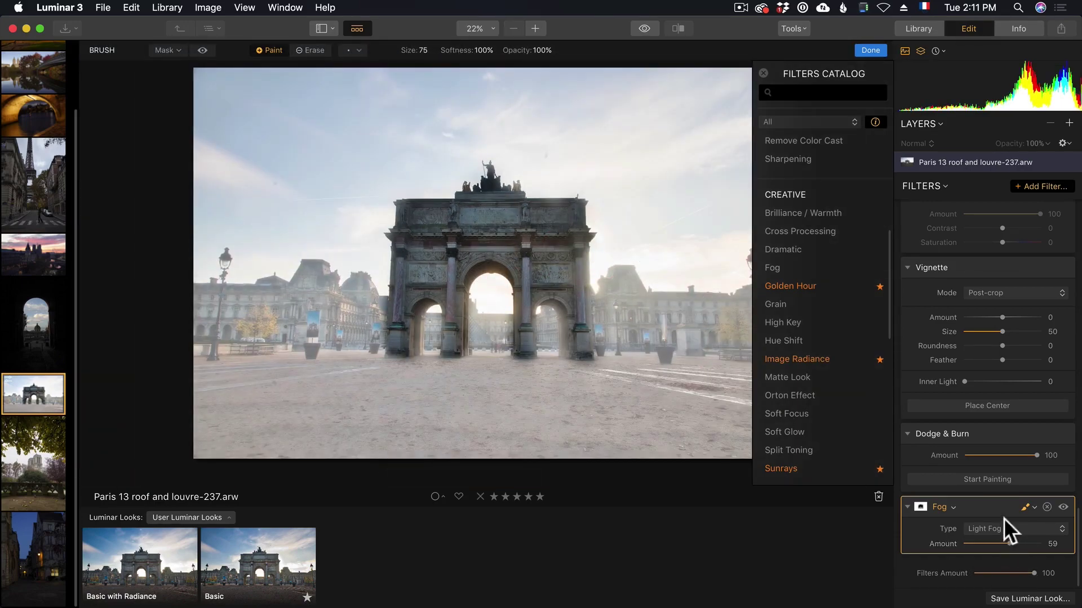
mouse_move(1006, 541)
left_mouse_down()
mouse_move(981, 539)
mouse_move(1041, 542)
mouse_move(979, 543)
mouse_move(992, 542)
left_mouse_up()
mouse_move(790, 394)
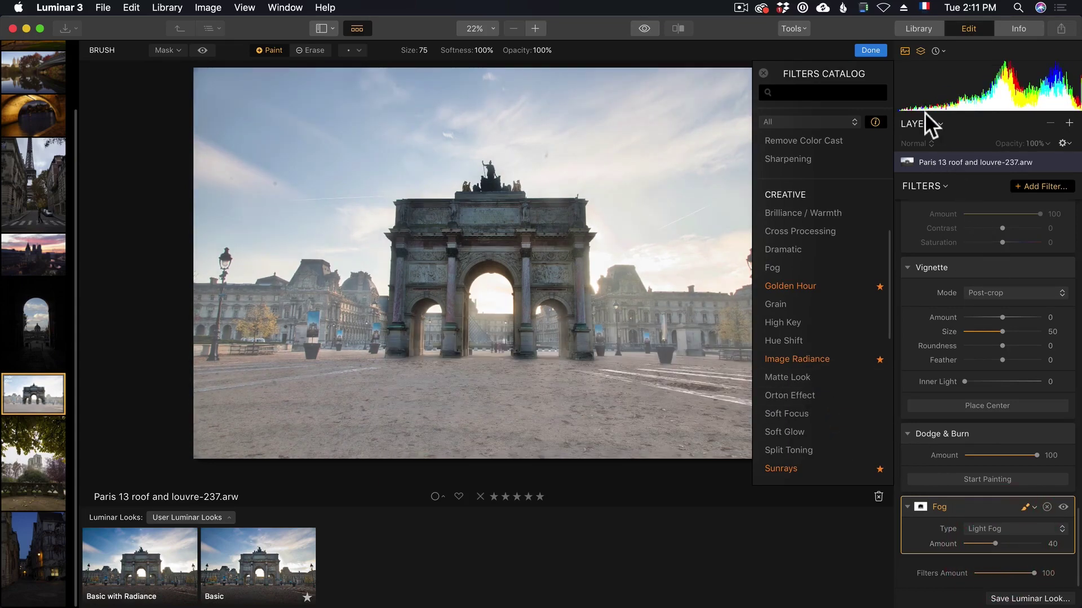
left_click(869, 50)
In RAW Develop, set the temperature to 6697 and tint to 30, and correct the vertical perspective to -16
scroll(994, 283, "up", 10)
scroll(994, 283, "up", 5)
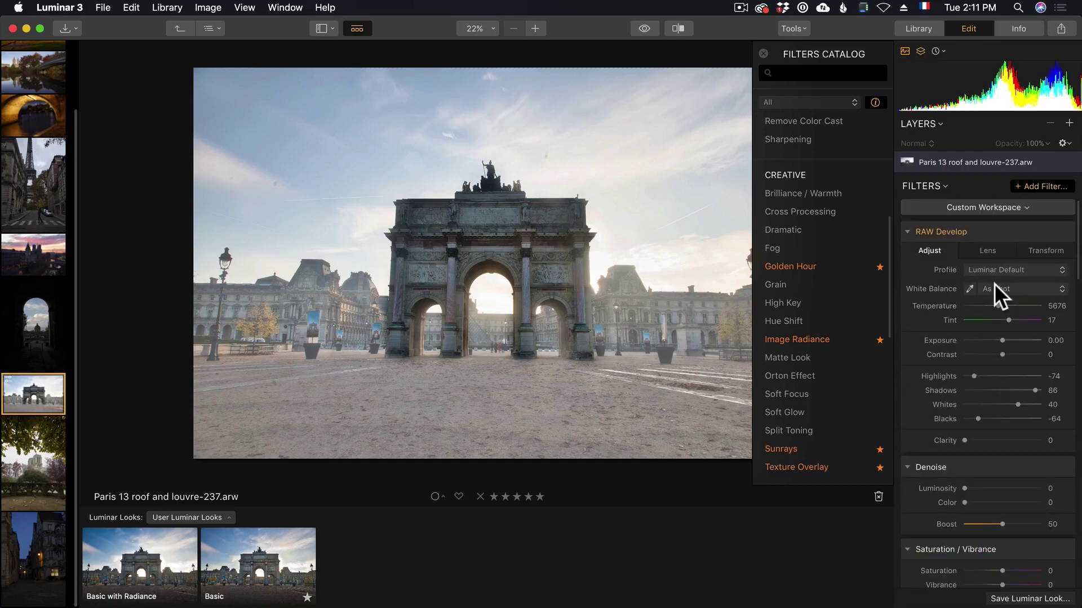
left_click_drag(1009, 318, 1003, 305)
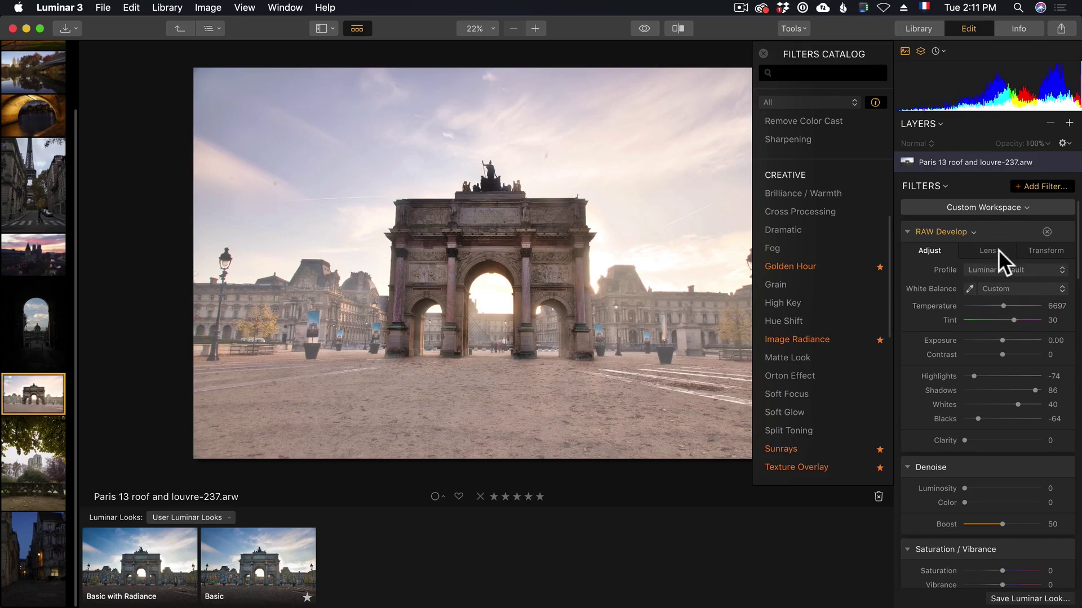
left_click(1033, 252)
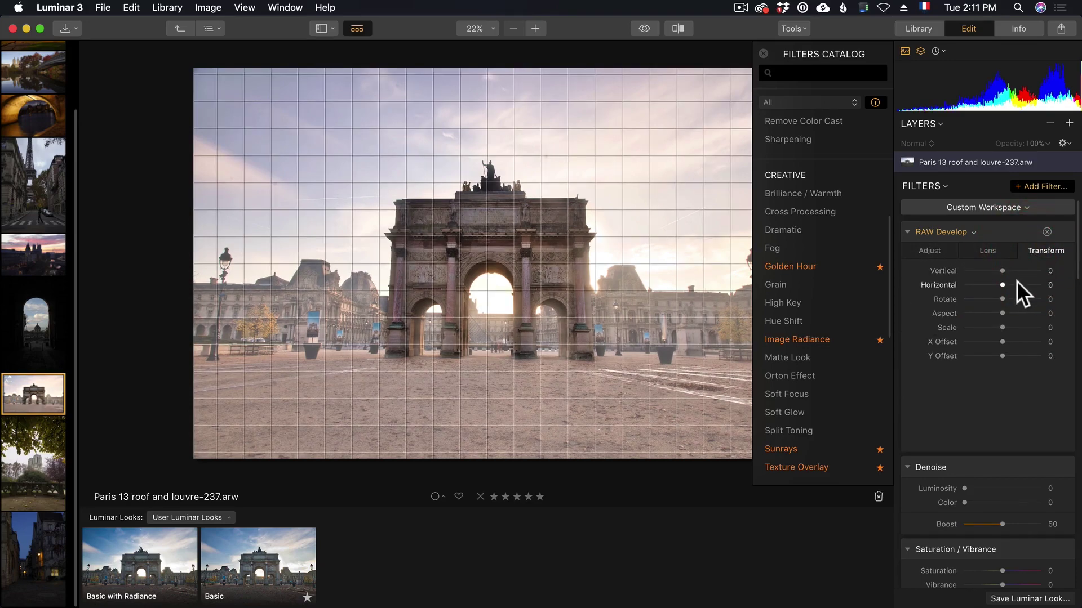
left_click_drag(1002, 268, 995, 269)
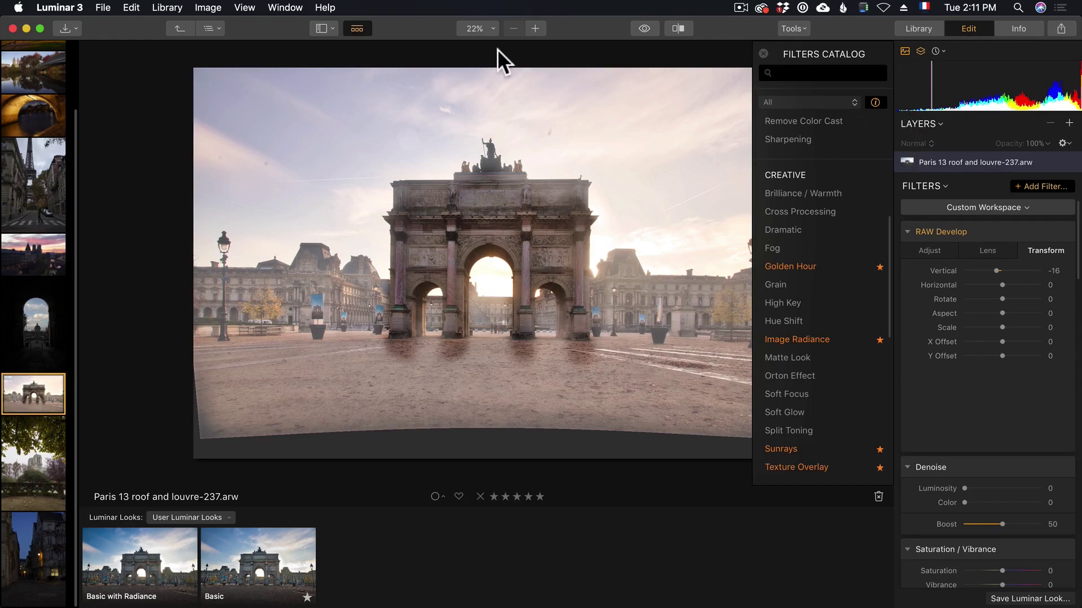
Crop the photo to a 16:9 aspect ratio, centred on the arch and excluding the empty lower edge
left_click(806, 26)
left_click(810, 40)
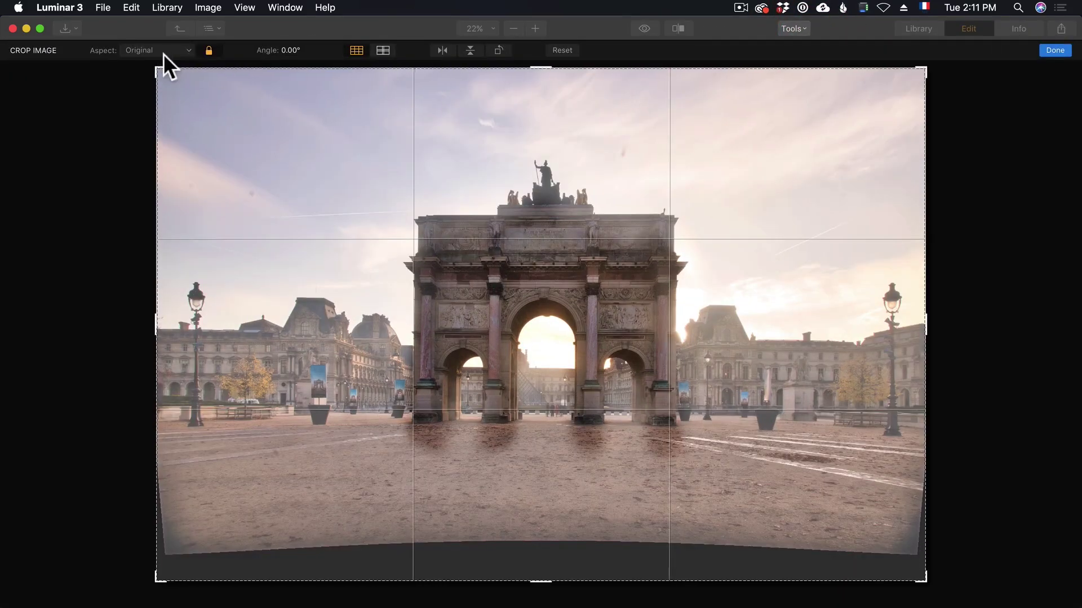
left_click(163, 52)
left_click(160, 134)
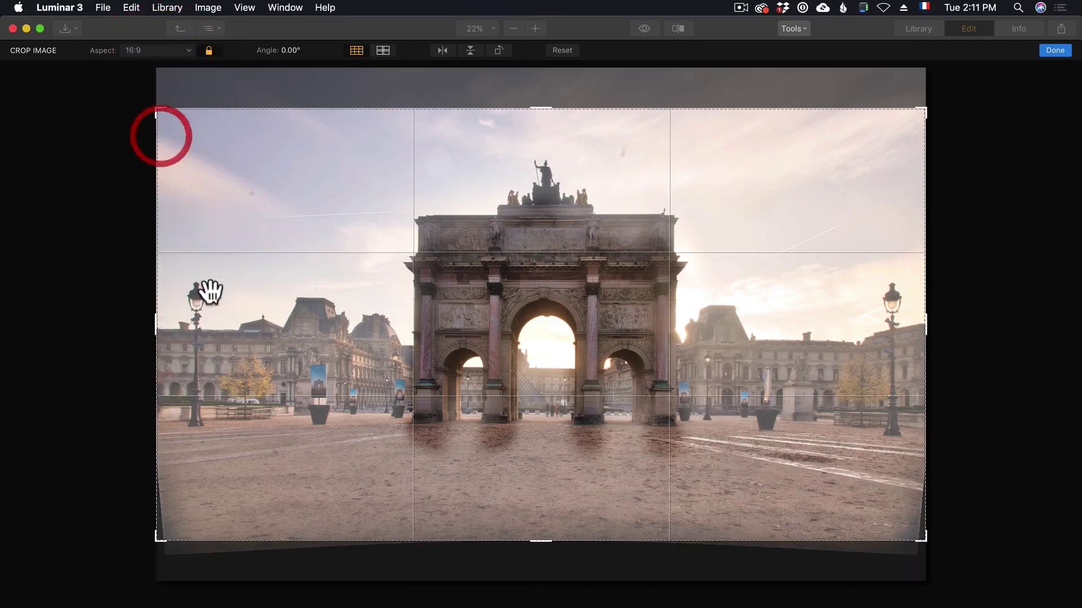
left_click_drag(169, 121, 228, 141)
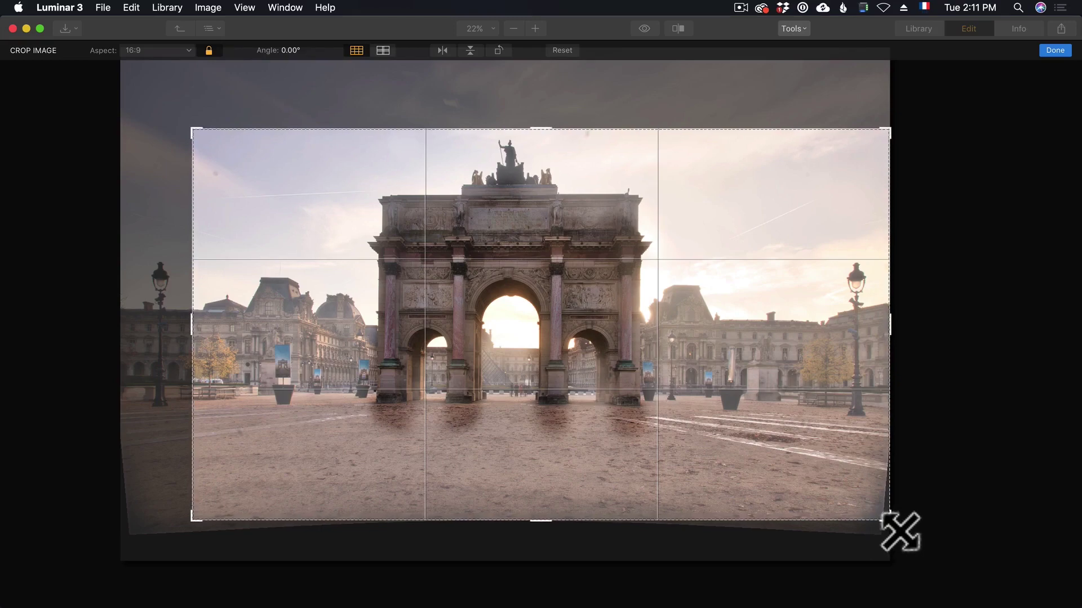
left_click_drag(898, 531, 854, 499)
left_click_drag(728, 460, 726, 479)
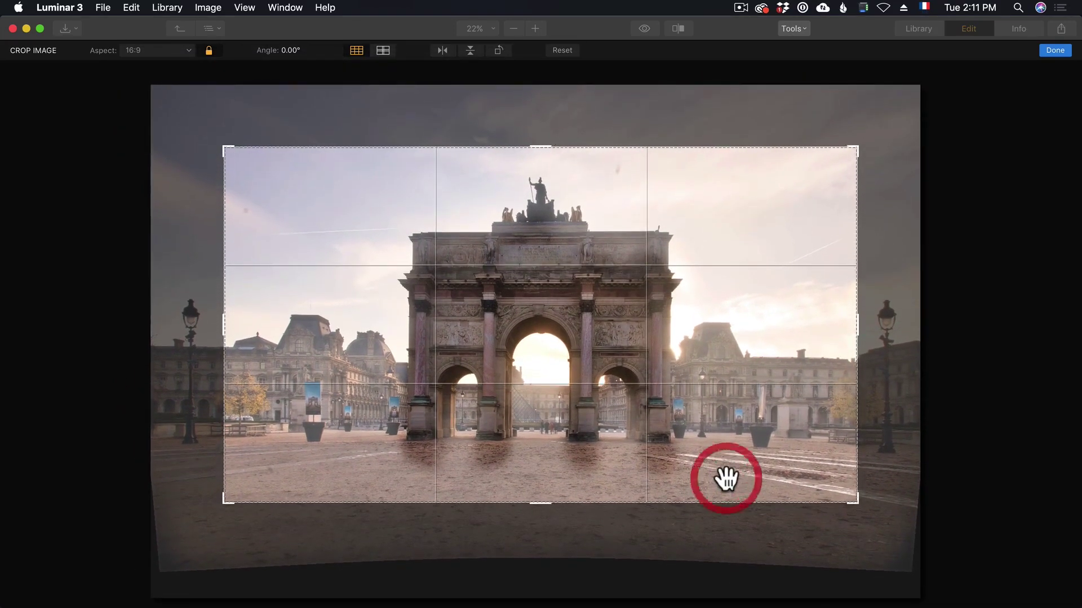
key("Return")
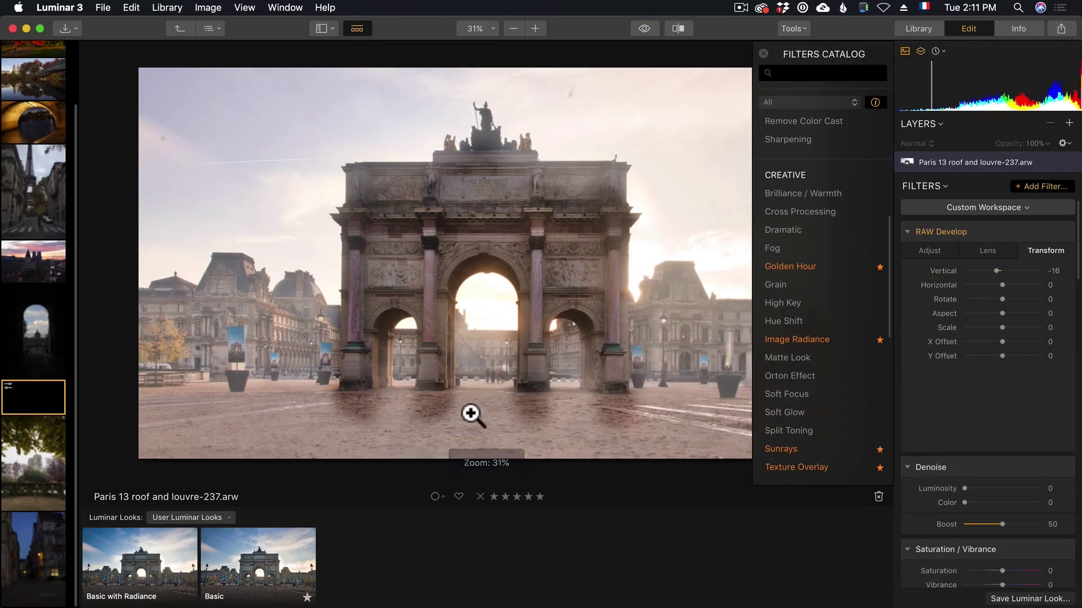
Reopen the Fog filter's brush mask, paint fog over the ground in front of the arch, and hide the filter to compare
scroll(1025, 502, "down", 10)
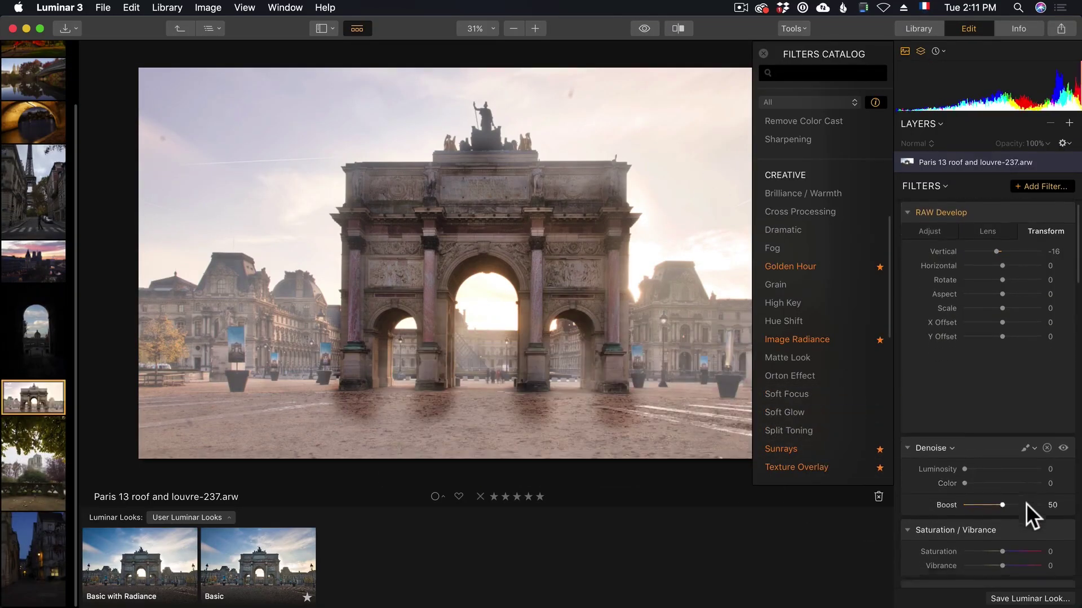
scroll(1024, 499, "down", 15)
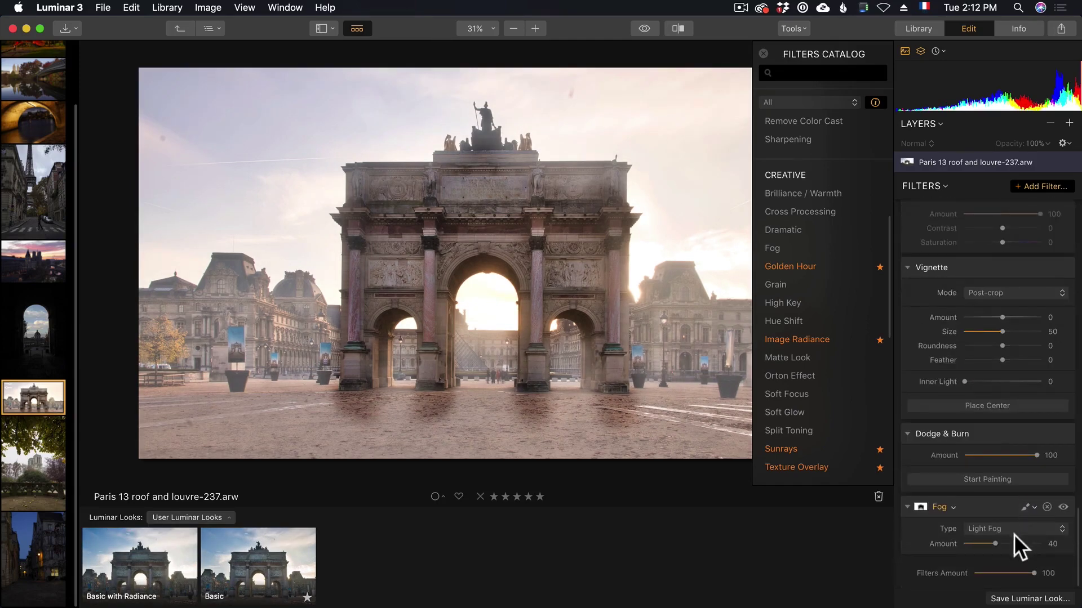
left_click(1027, 506)
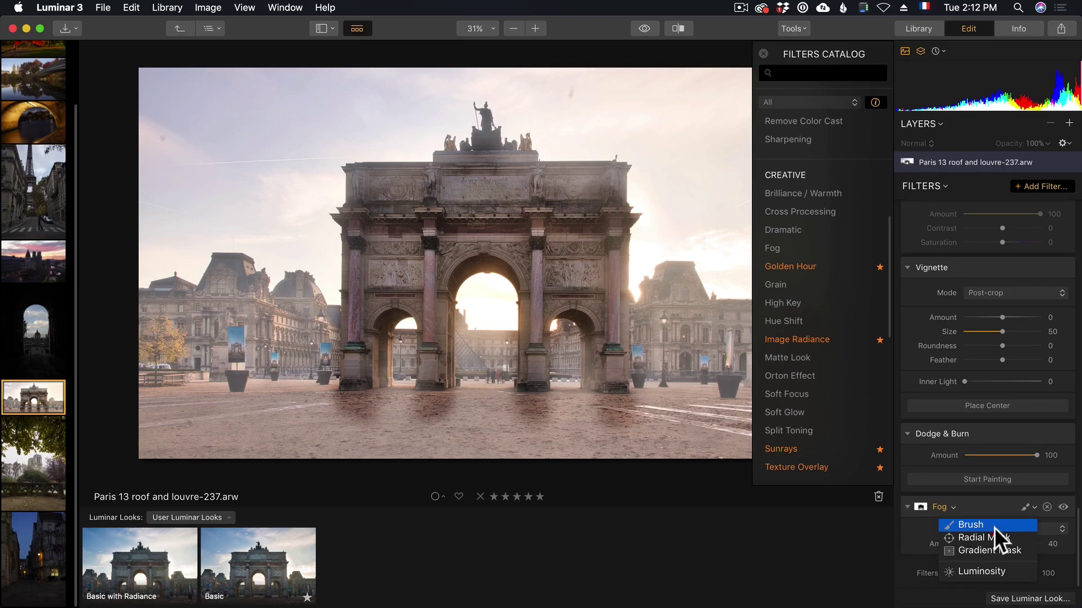
left_click(977, 525)
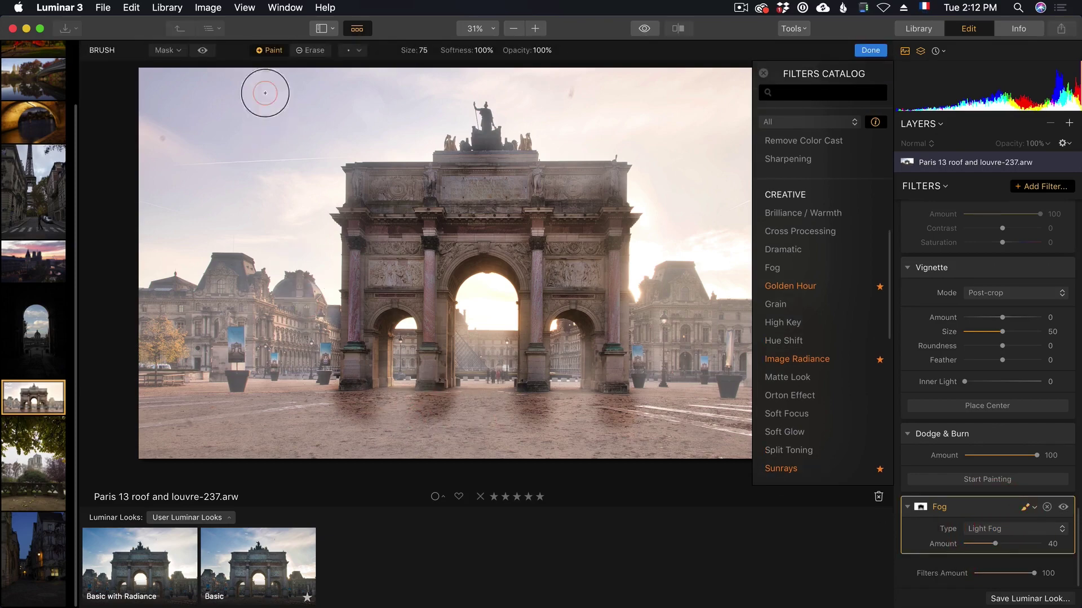
mouse_move(338, 406)
left_mouse_down()
mouse_move(605, 413)
mouse_move(321, 415)
mouse_move(726, 416)
mouse_move(249, 413)
mouse_move(163, 424)
left_mouse_up()
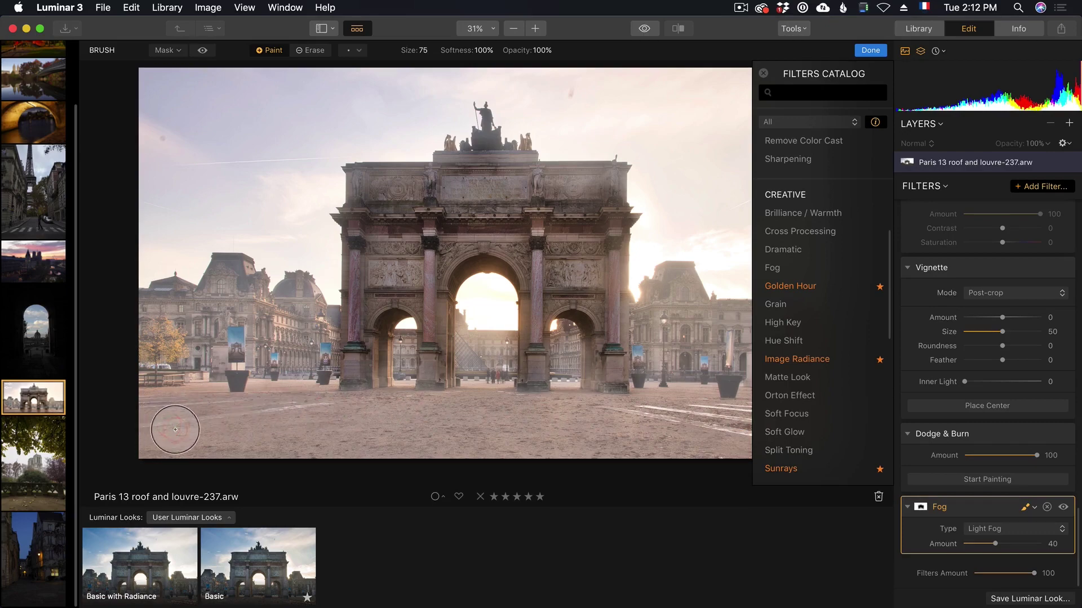
left_click(1063, 507)
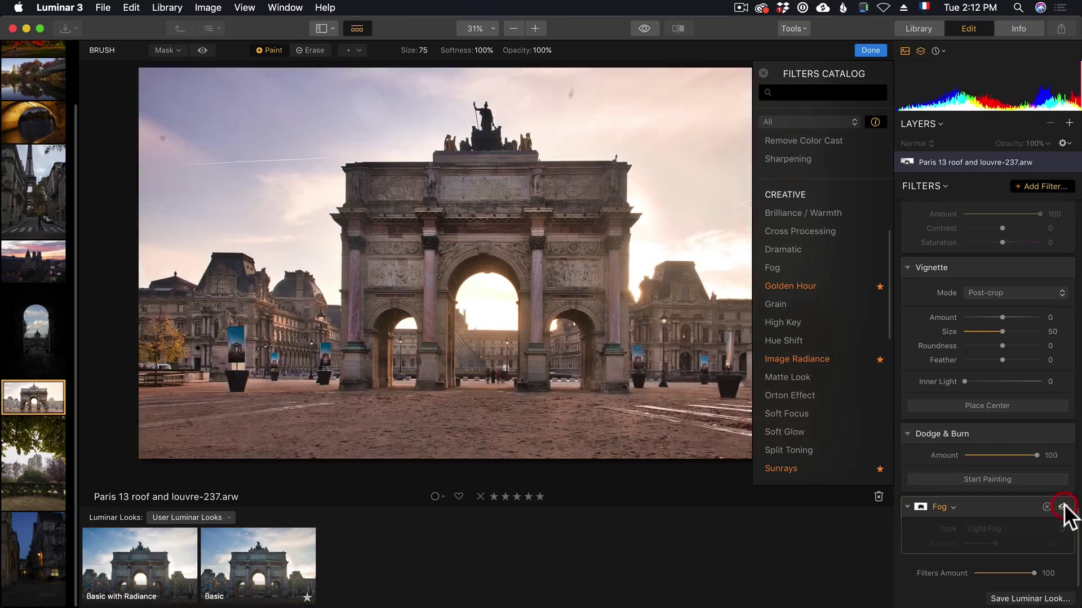
Compare the arch photo with and without the Fog filter, leave the filter visible, and finish editing its brush mask
left_click(1063, 509)
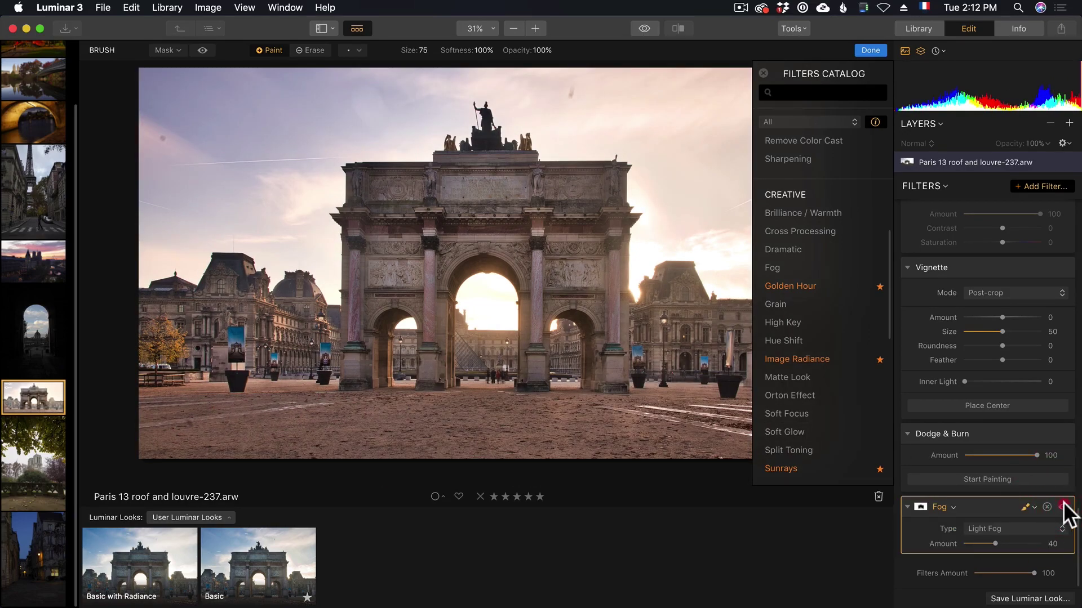
left_click(1063, 506)
left_click(1063, 507)
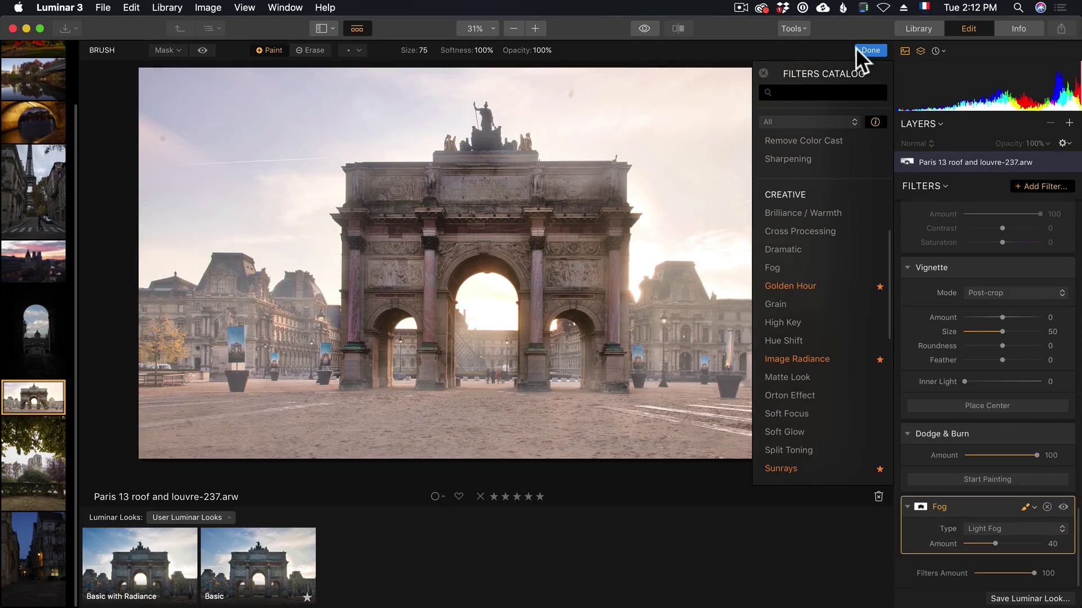
left_click(865, 48)
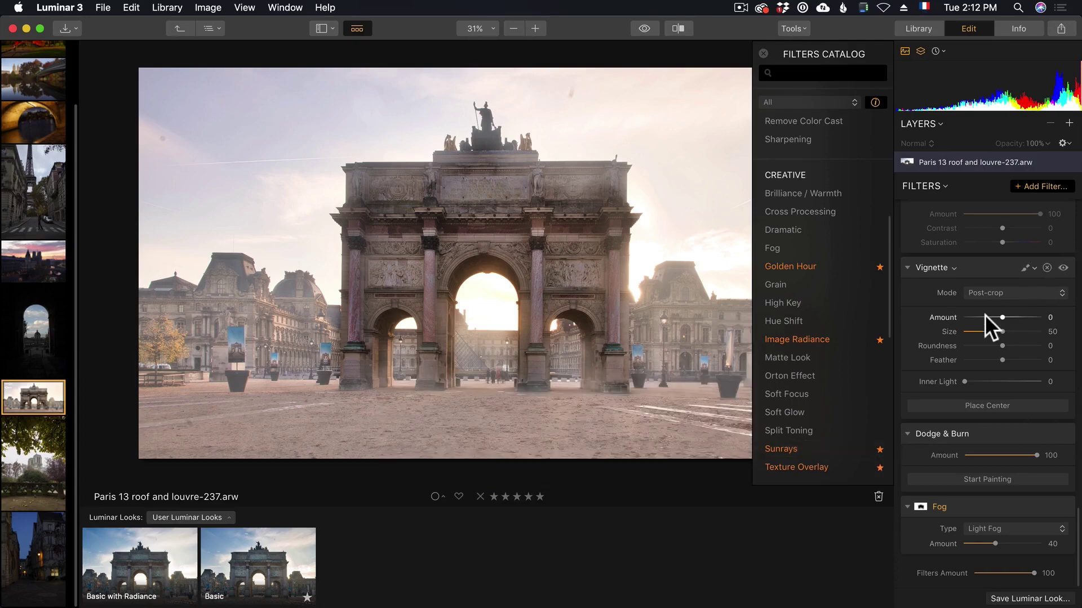
Review the arch photo's filter stack and compare the cropped image with and without Fog once more
left_click(43, 218)
left_click(30, 461)
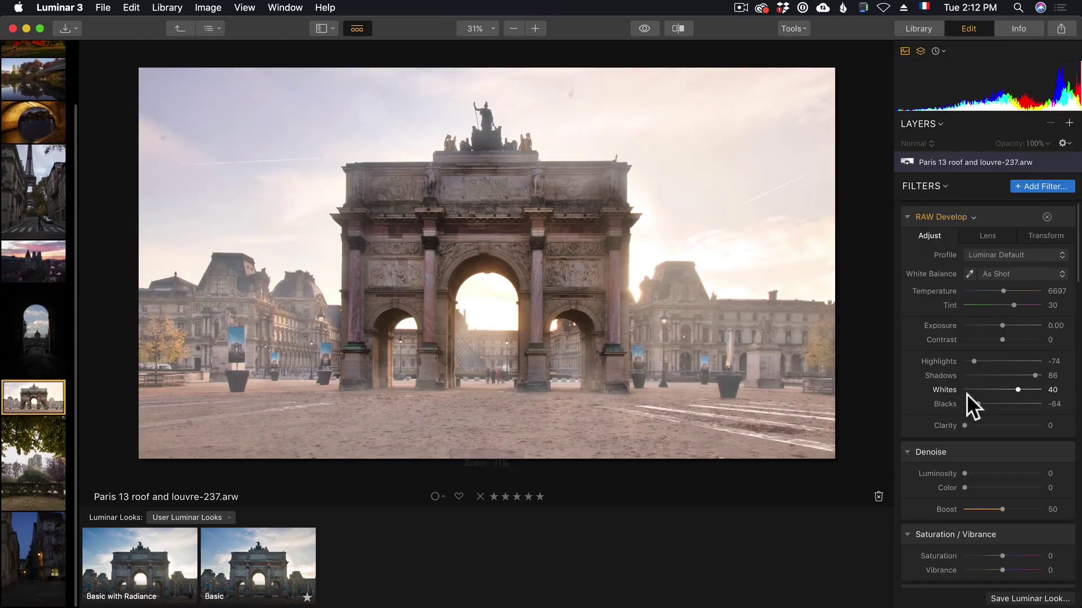
scroll(995, 379, "down", 15)
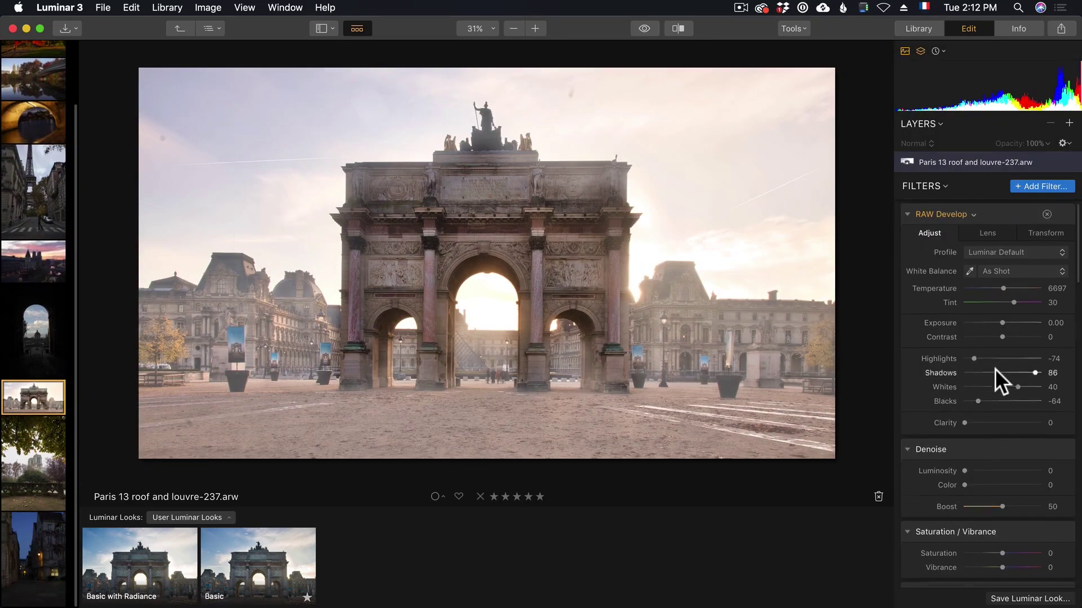
scroll(1005, 488, "down", 10)
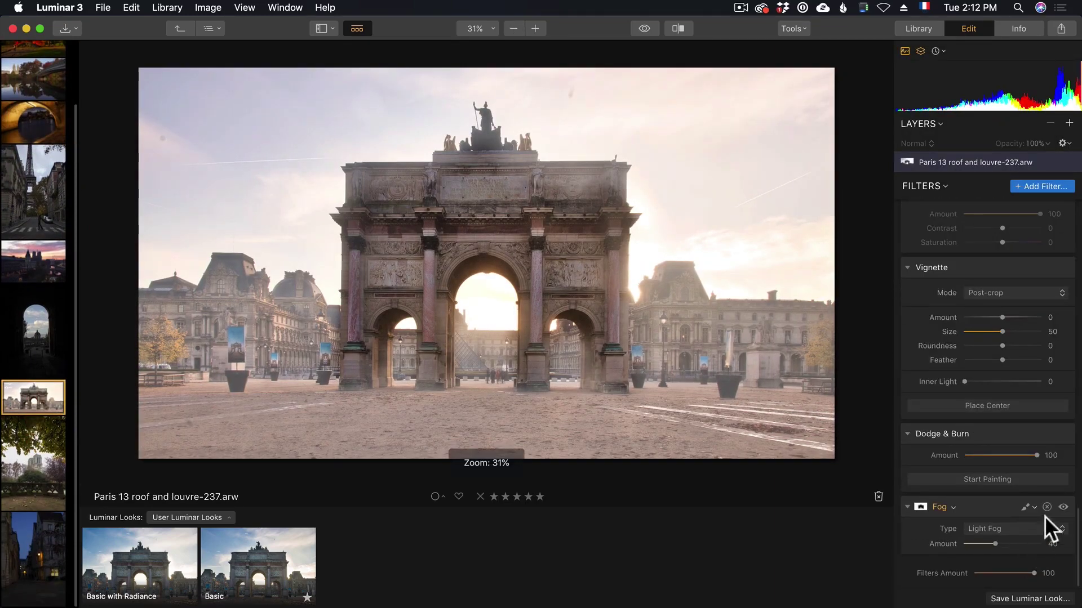
left_click(1062, 507)
left_click(1063, 507)
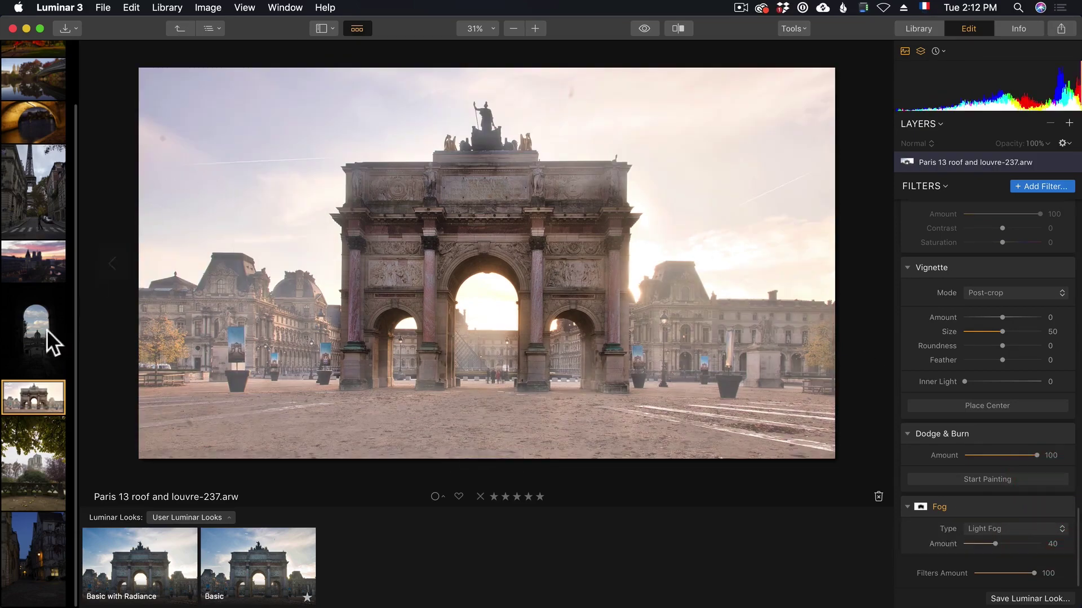
Check the export settings for the arch photo Paris 13 roof and louvre-237.arw, and close them without saving
left_click(29, 329)
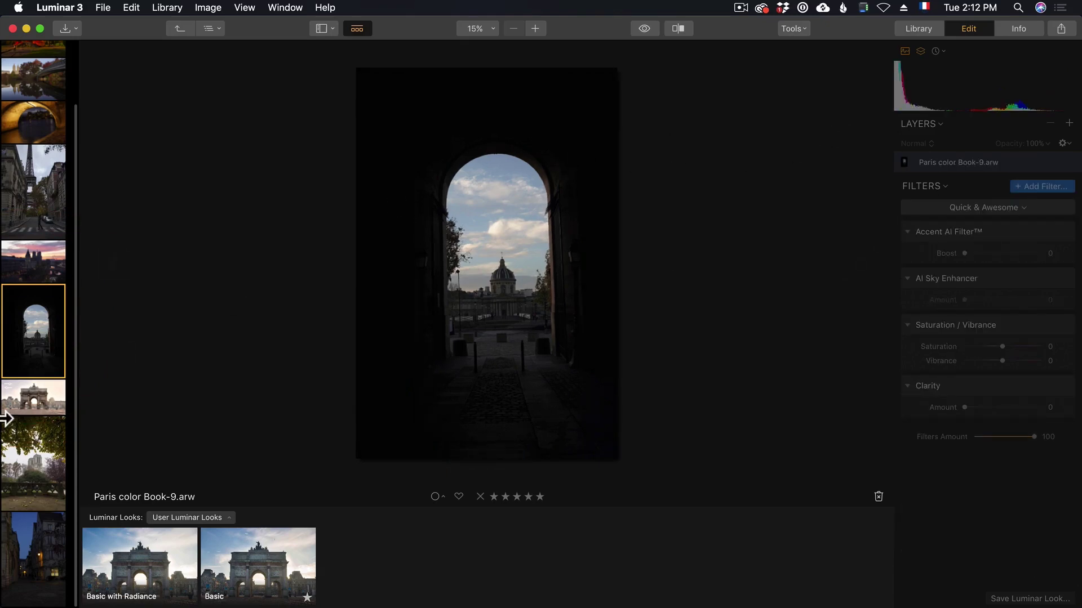
left_click(34, 398)
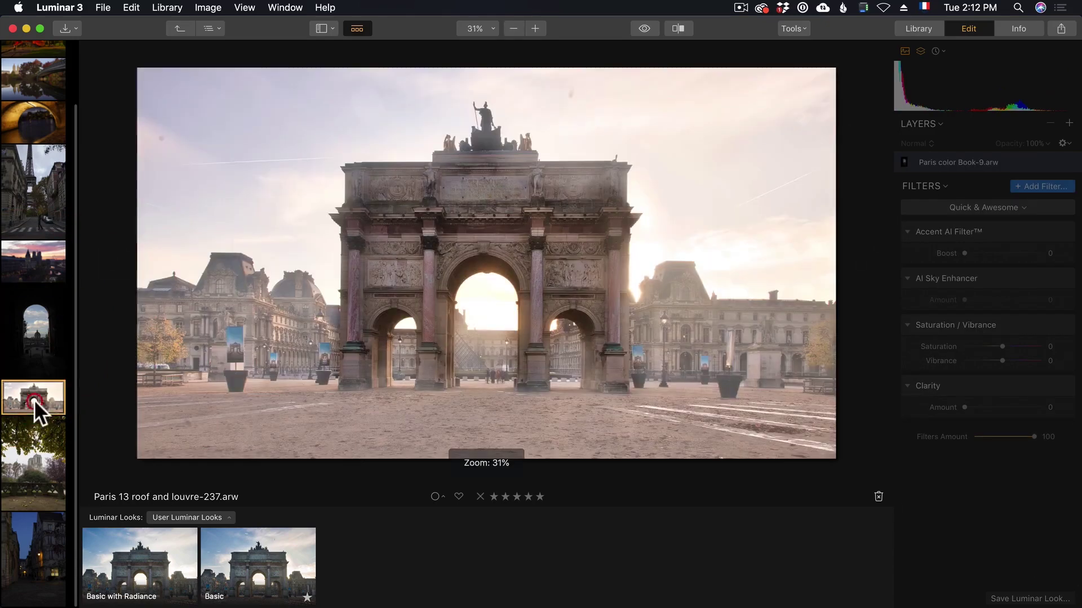
left_click(99, 12)
left_click(128, 142)
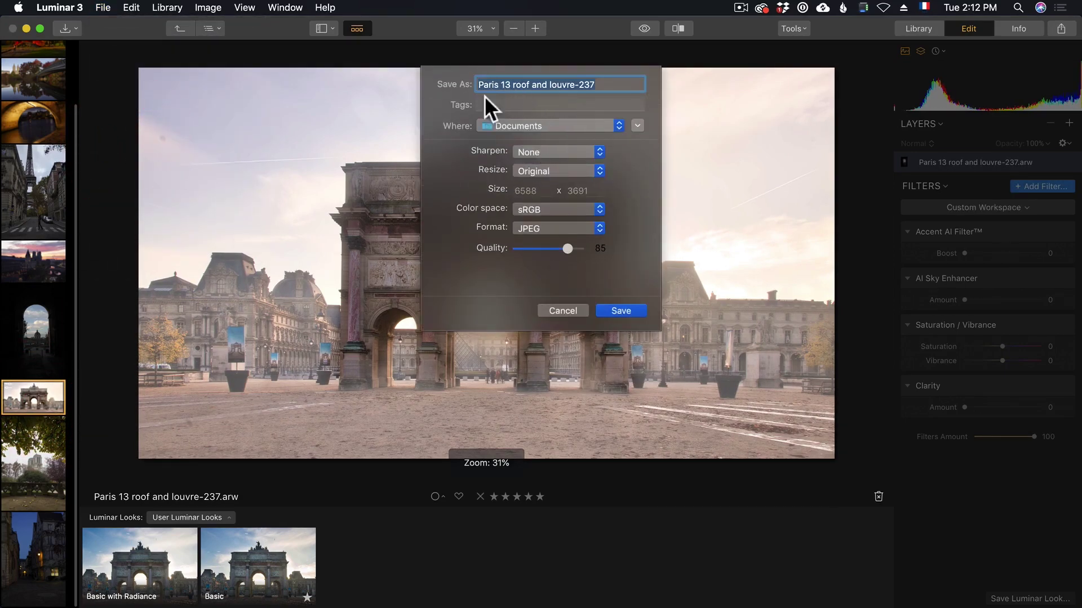
left_click(564, 311)
left_click(567, 311)
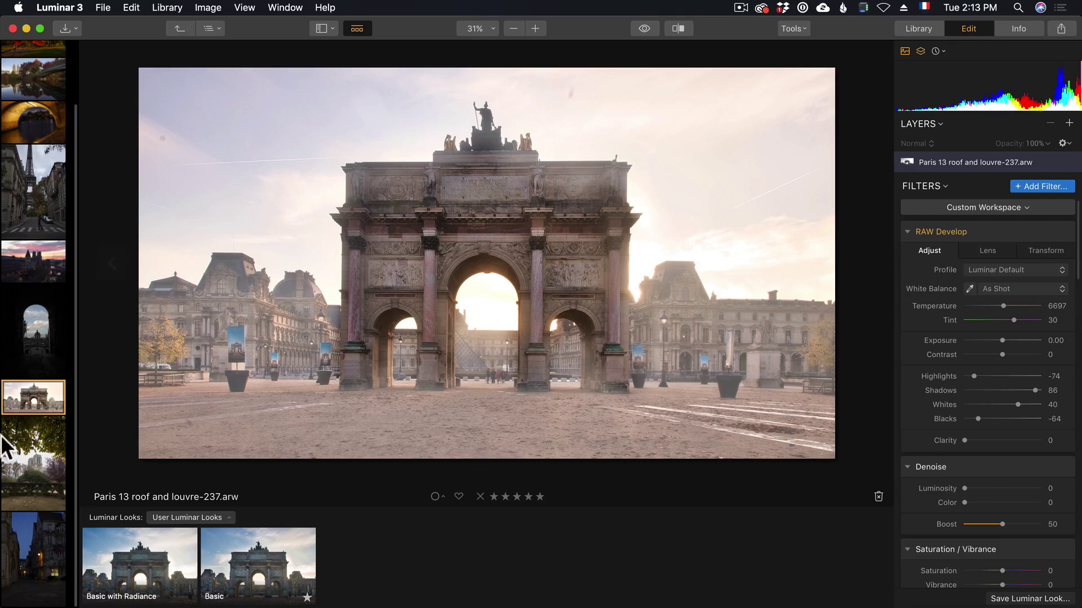
Open the dark archway photo Paris color Book-9.arw and apply the Basic with Radiance look at full strength
left_click(33, 327)
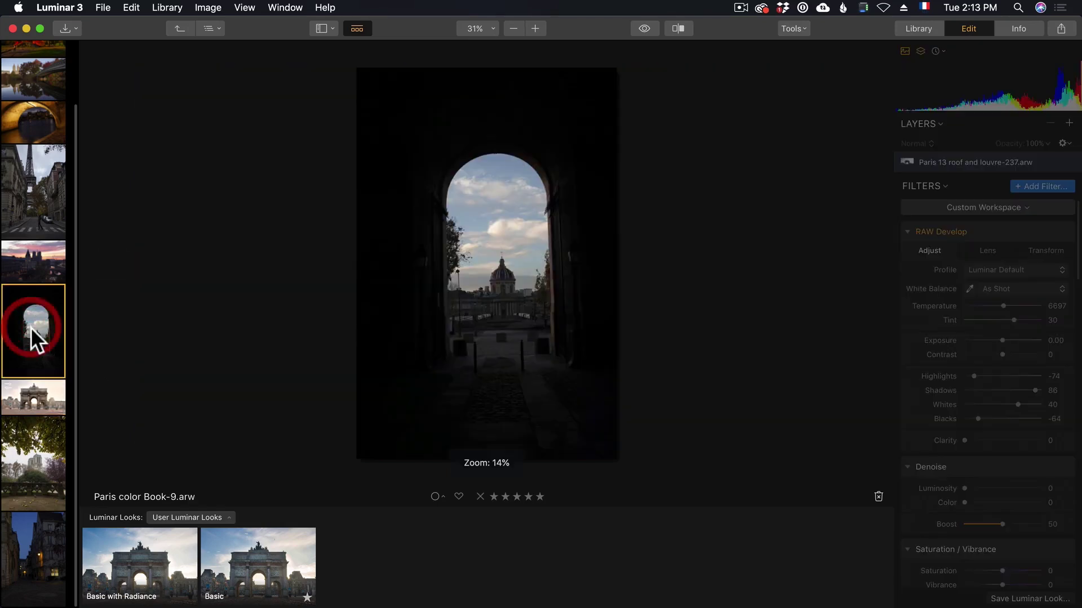
left_click(145, 565)
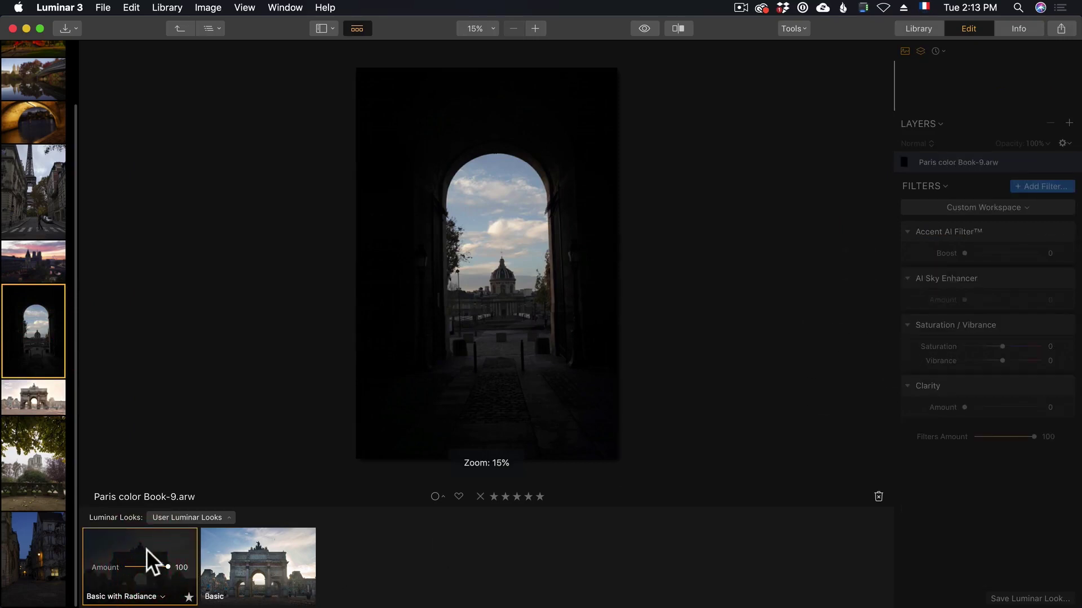
left_click(146, 549)
mouse_move(971, 550)
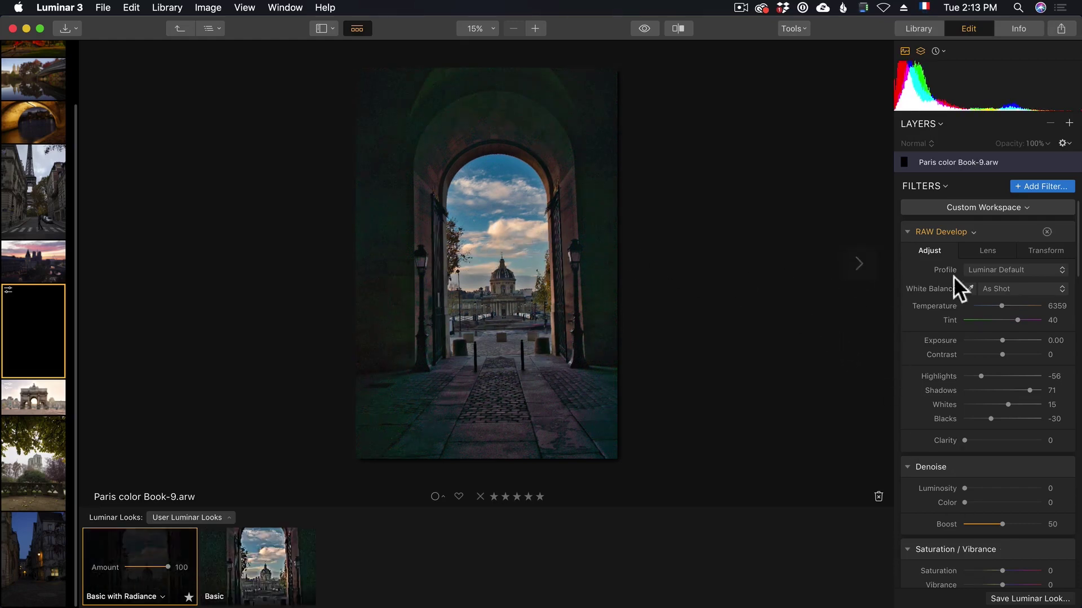
Remove RAW Develop, clear the remaining filters from the workspace, and load the Professional workspace
left_click(1046, 231)
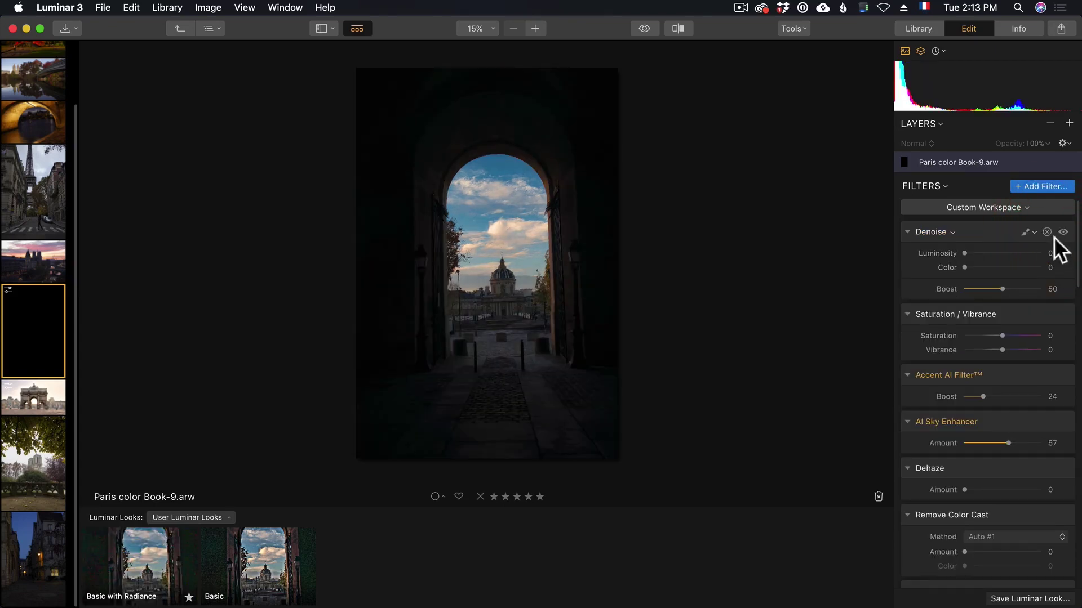
left_click(1021, 207)
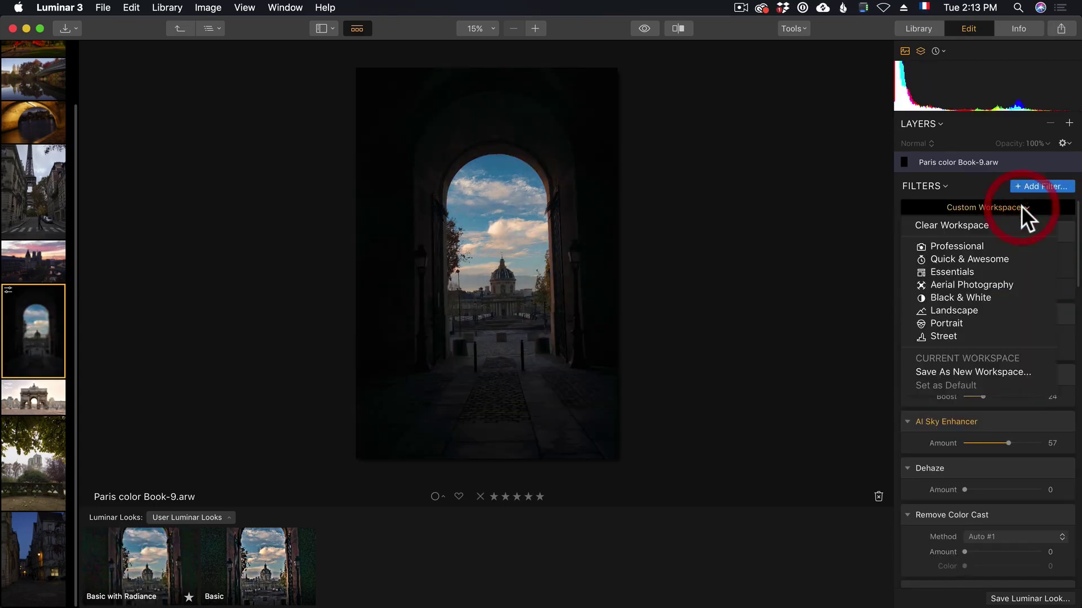
left_click(992, 223)
left_click(993, 205)
left_click(995, 246)
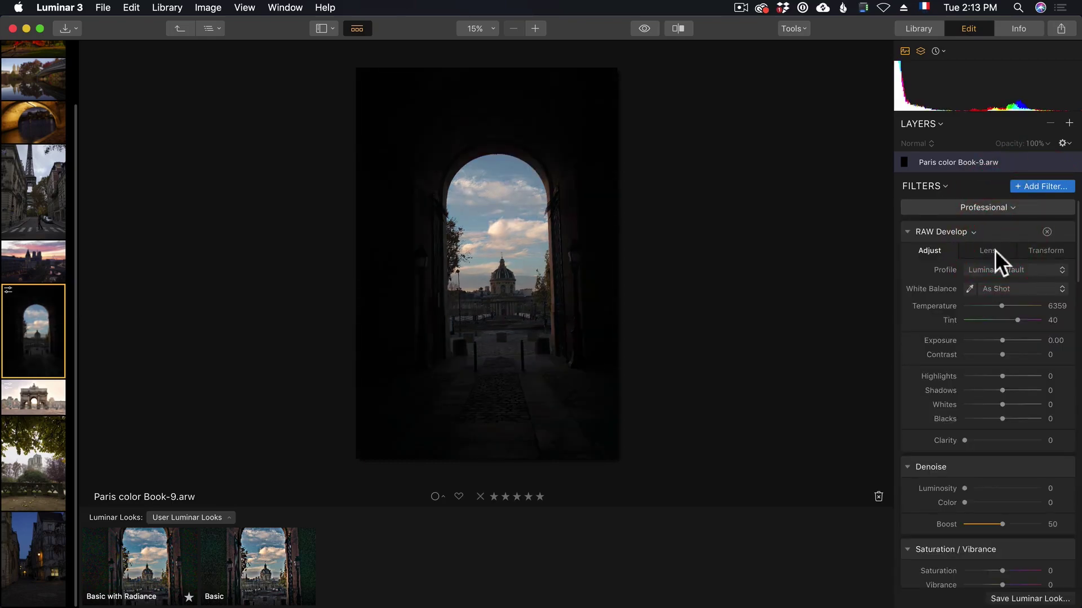
In RAW Develop, set Highlights to -61, Shadows to 43, Whites to 44 and Blacks to -27, with vertical transform -6 and rotation 16
left_click_drag(1016, 391, 977, 376)
left_click_drag(1002, 418, 1019, 404)
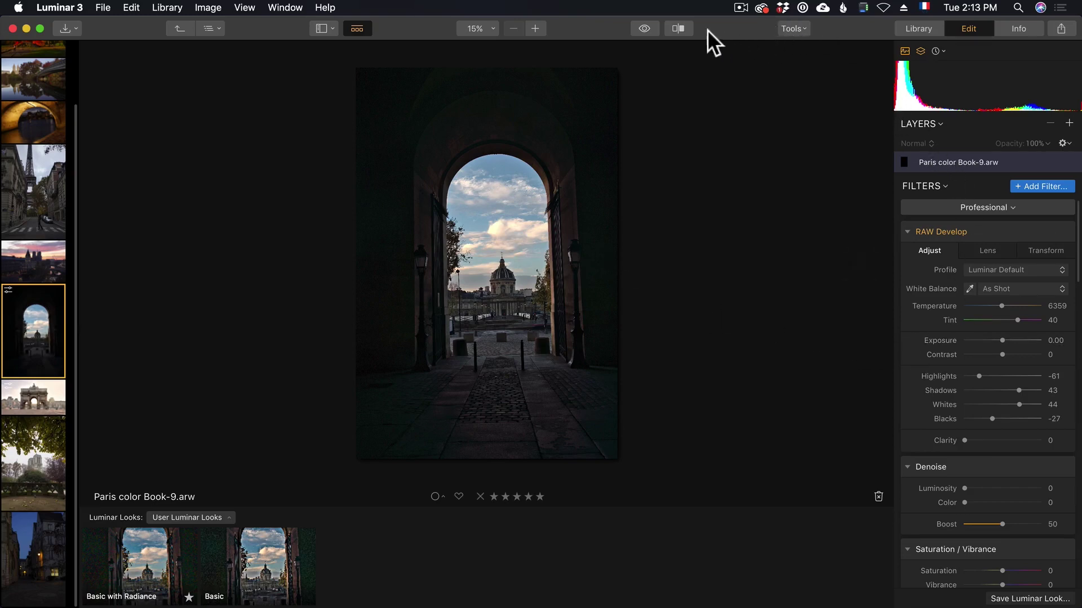
mouse_move(1001, 229)
left_click(1039, 252)
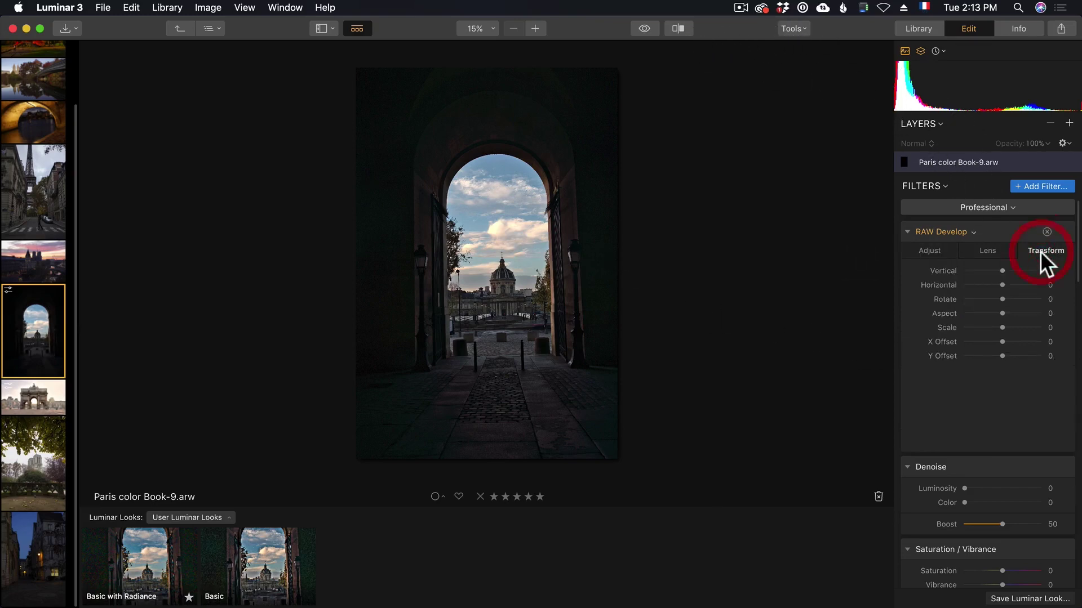
mouse_move(1002, 270)
left_mouse_down()
mouse_move(1012, 298)
mouse_move(997, 270)
left_mouse_up()
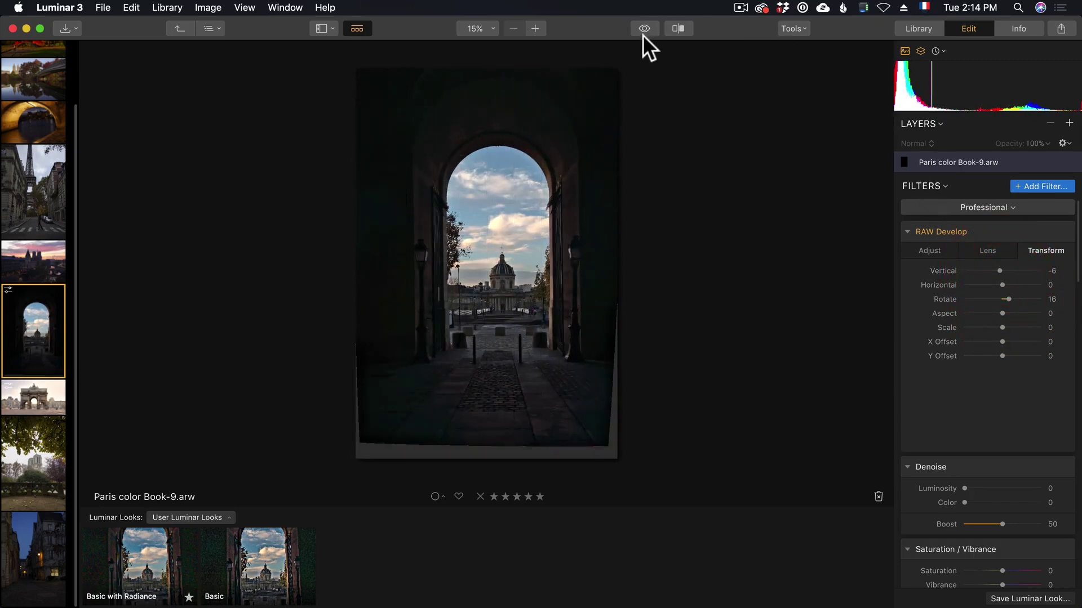
Crop the photo at its original aspect ratio, centring the archway and excluding the empty edges left by the transform
left_click(796, 26)
left_click(801, 45)
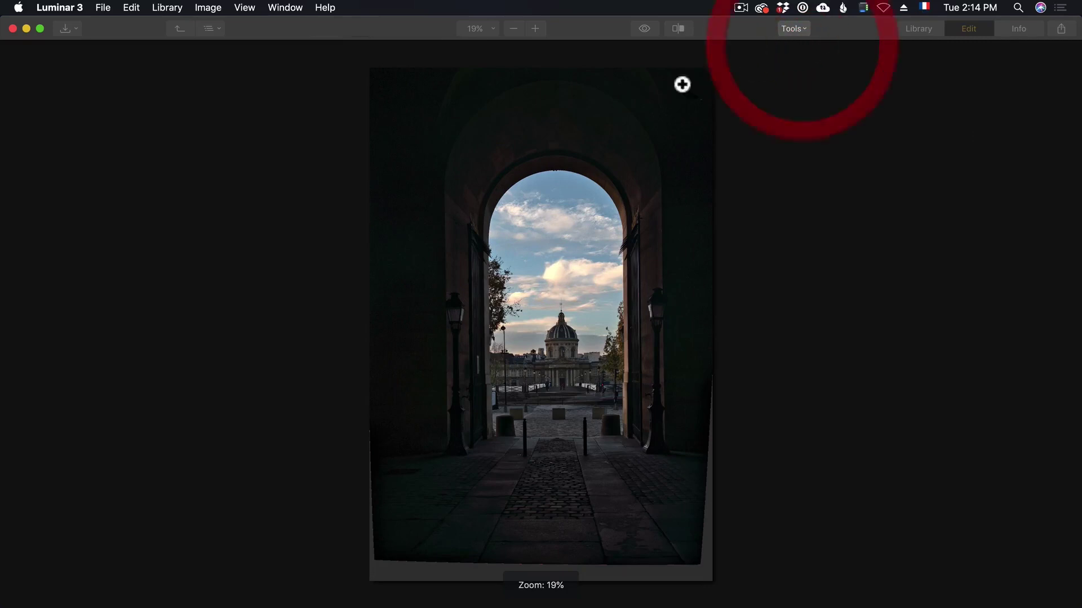
left_click_drag(555, 84, 555, 103)
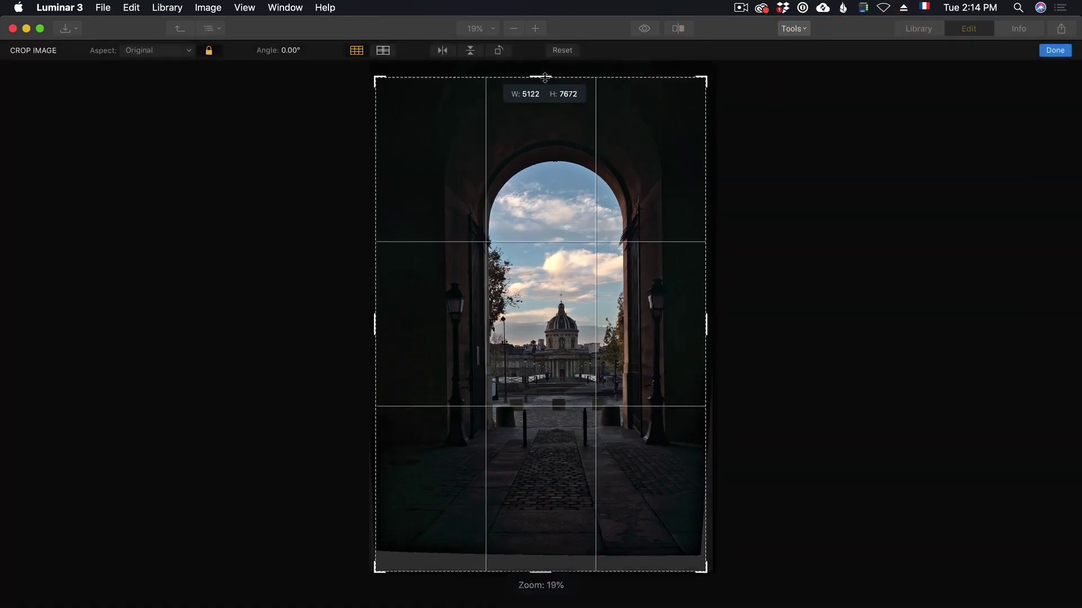
left_click_drag(555, 580, 555, 547)
left_click_drag(566, 367, 548, 398)
left_click(548, 394)
double_click(548, 397)
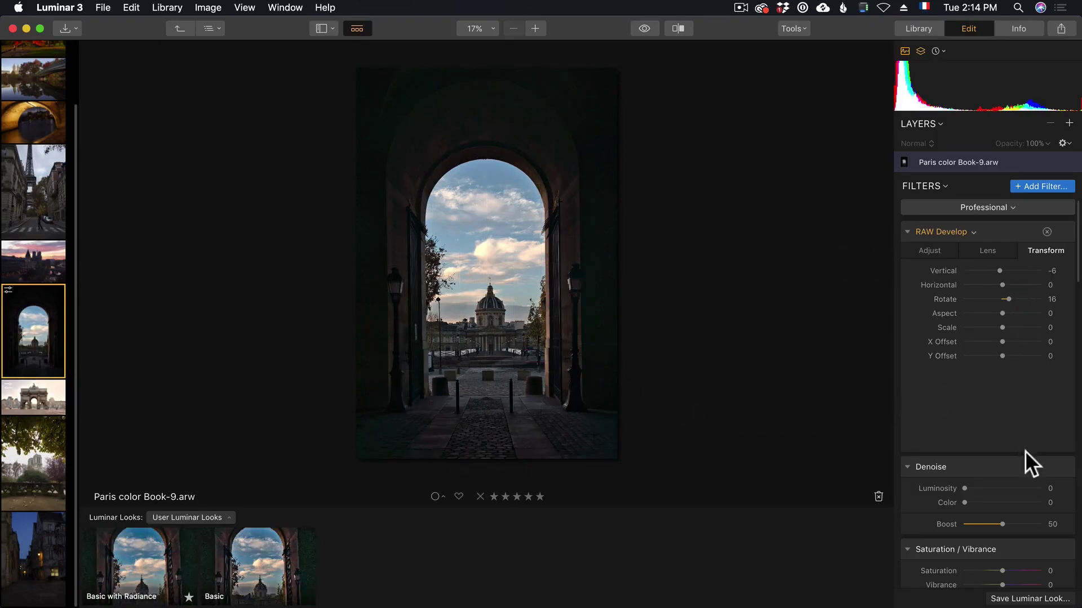
Adjust the Accent AI Filter boost and the AI Sky Enhancer amount for the archway photo
scroll(1008, 332, "down", 5)
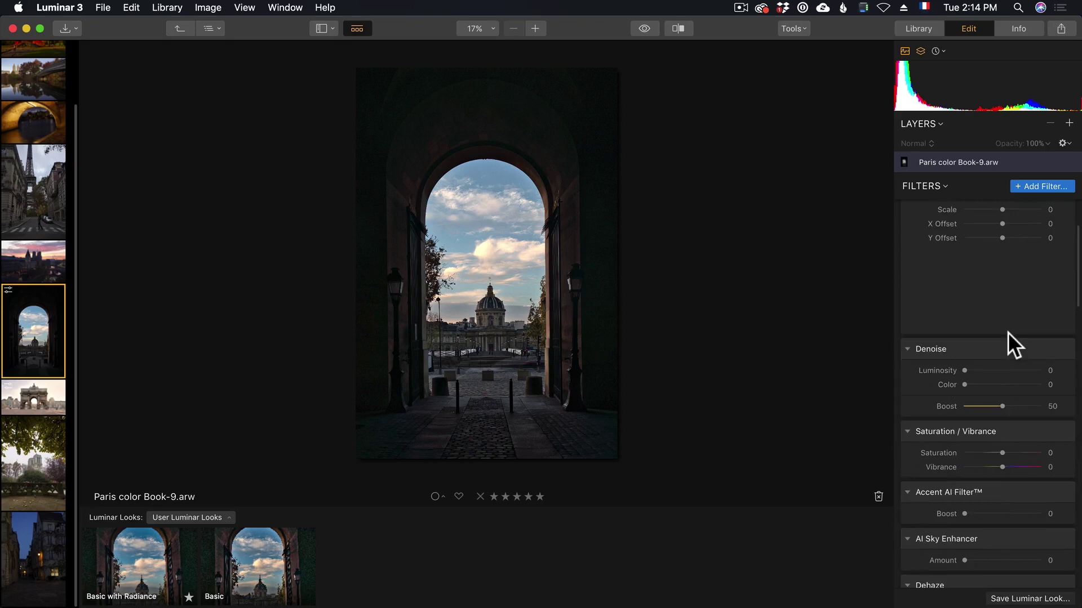
mouse_move(964, 426)
left_mouse_down()
mouse_move(1041, 420)
mouse_move(944, 431)
left_mouse_up()
mouse_move(971, 469)
left_mouse_down()
mouse_move(1042, 472)
mouse_move(986, 476)
left_mouse_up()
scroll(976, 509, "down", 8)
scroll(976, 506, "down", 2)
scroll(975, 504, "up", 15)
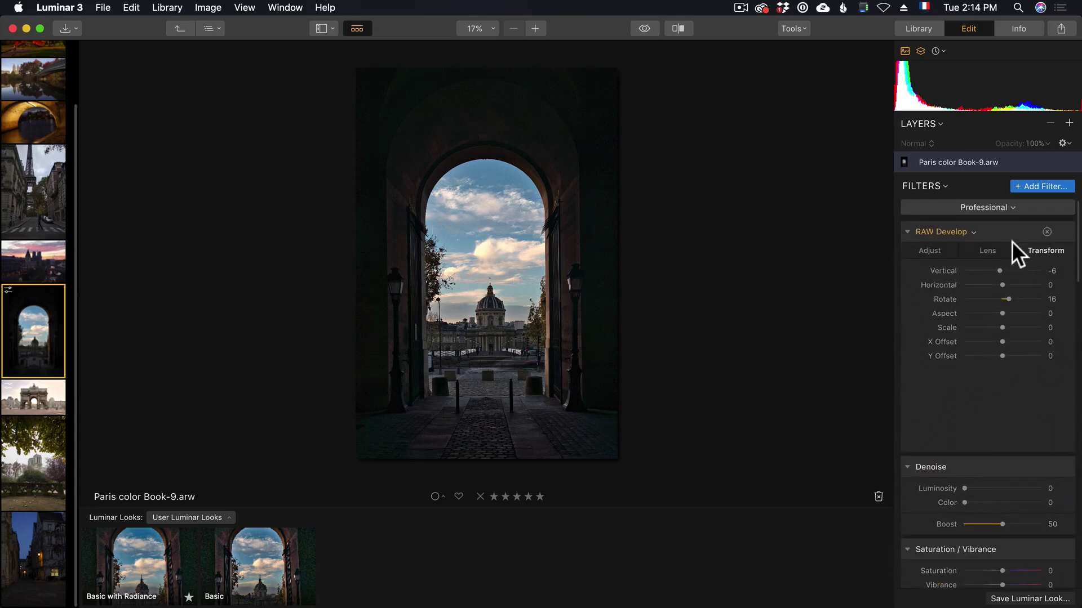
Warm the white balance in RAW Develop by setting the temperature to 7311, with the tint at 40
left_click(932, 250)
left_click_drag(1002, 306, 1005, 306)
left_click(1012, 320)
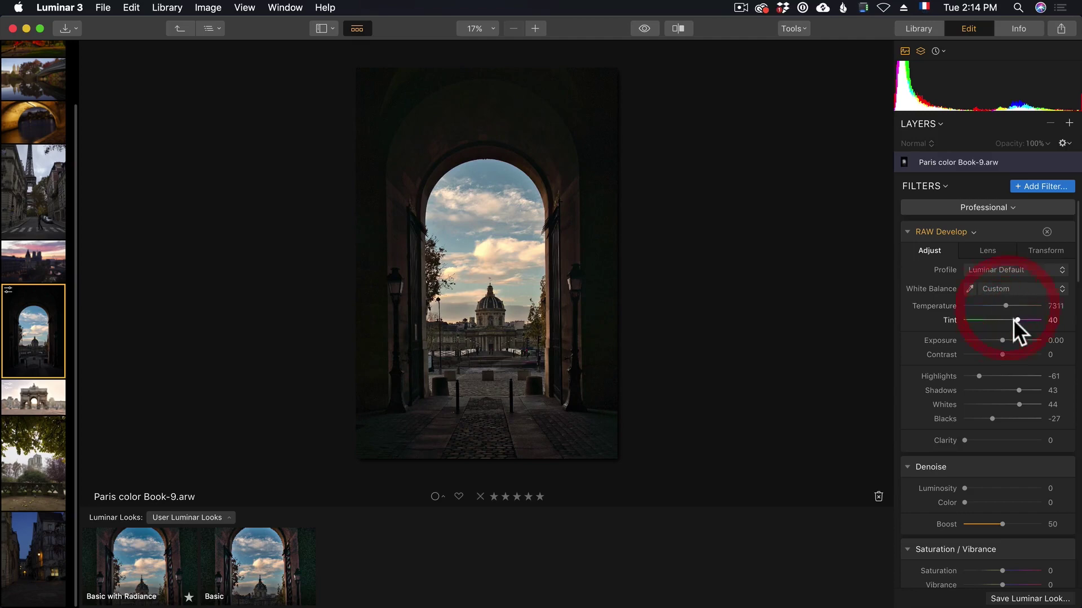
Look through the remaining filters and compare the edited archway photo with its unedited version
scroll(992, 398, "down", 10)
scroll(992, 398, "down", 15)
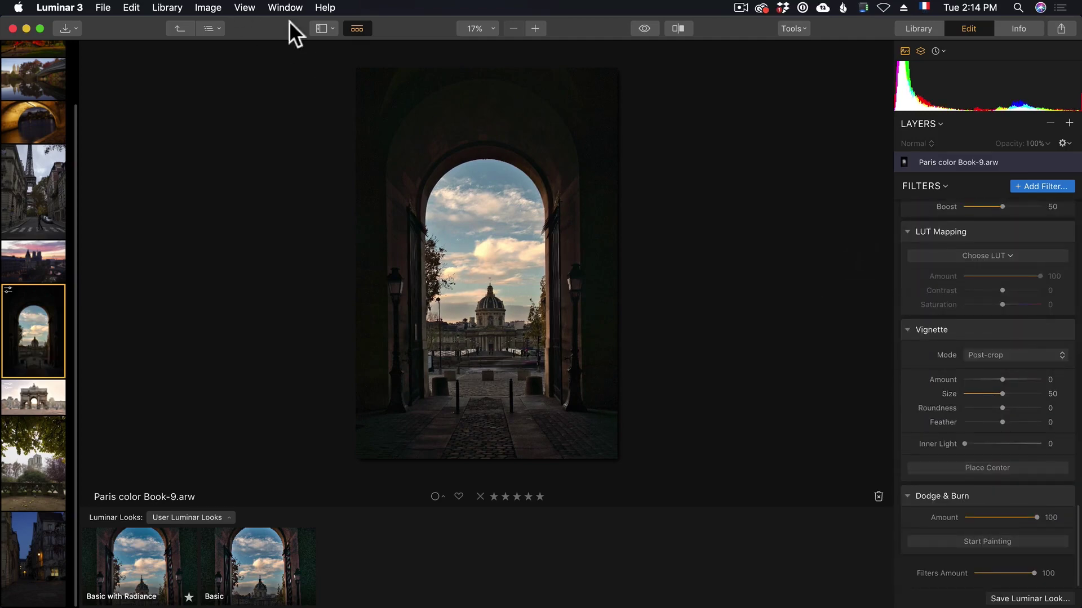
left_click(641, 29)
left_click(641, 30)
left_click(641, 30)
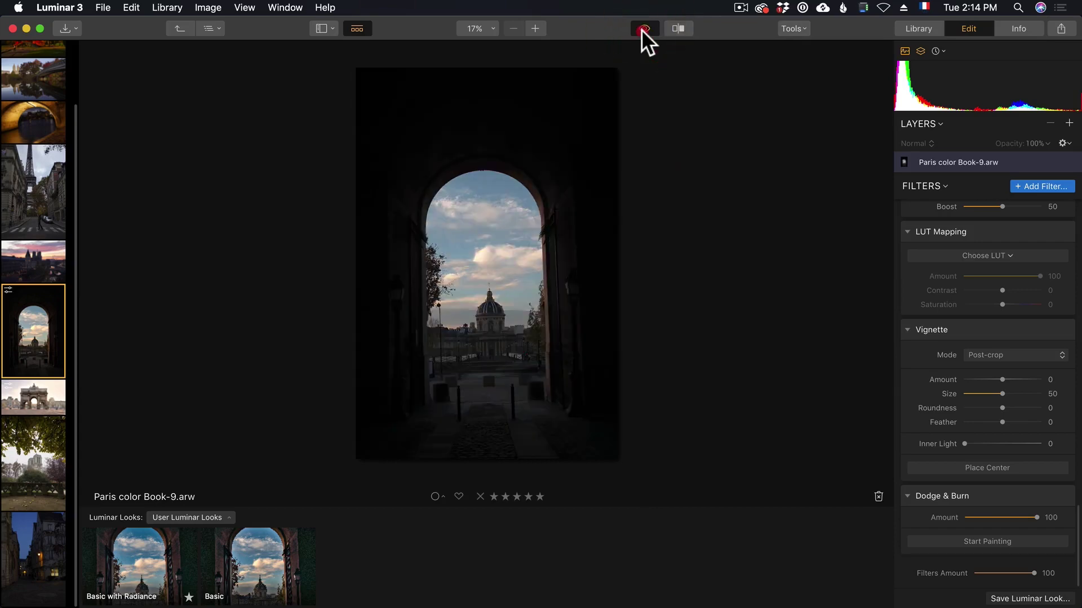
left_click(641, 29)
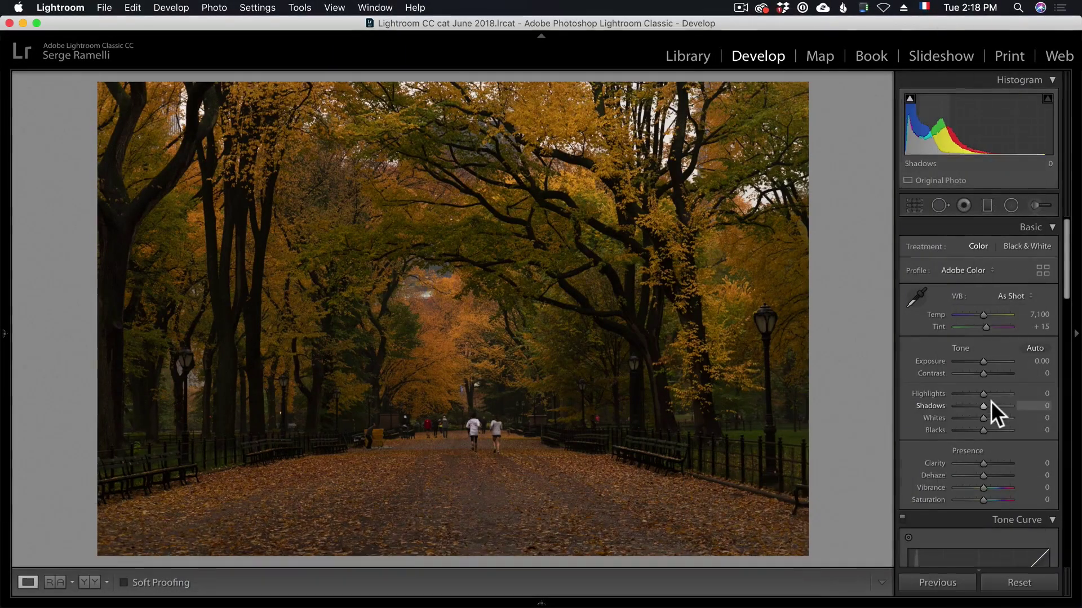
In Lightroom Classic, set the autumn path photo's Highlights to -23, Shadows to +100, Whites to +43, Blacks to -25 and Clarity to +37
mouse_move(990, 401)
left_mouse_down()
mouse_move(1043, 405)
mouse_move(995, 419)
mouse_move(977, 394)
mouse_move(994, 418)
left_mouse_up()
left_click(976, 430)
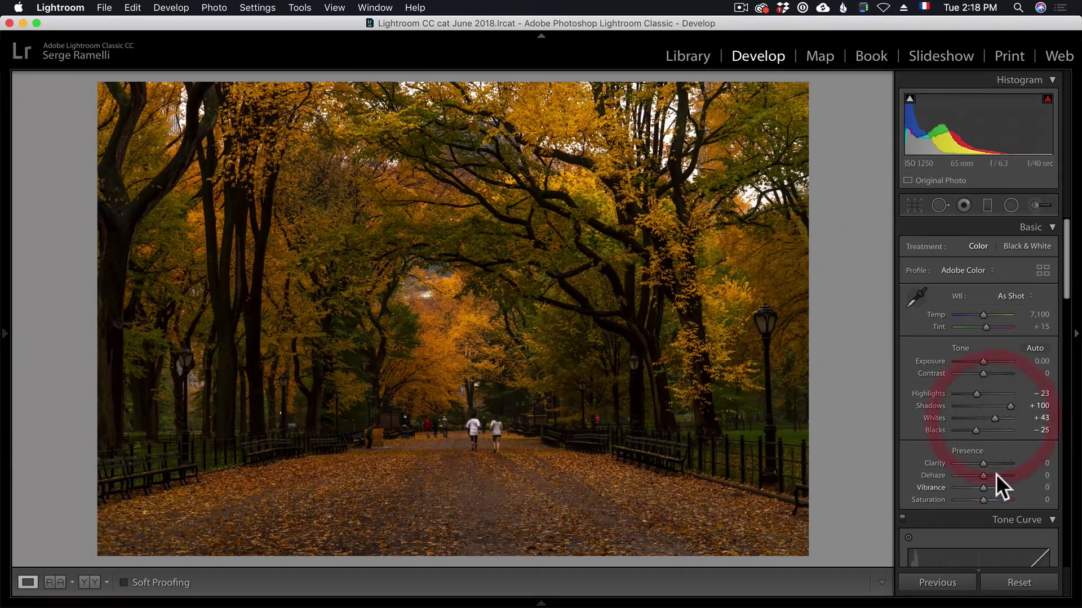
left_click_drag(995, 462, 993, 462)
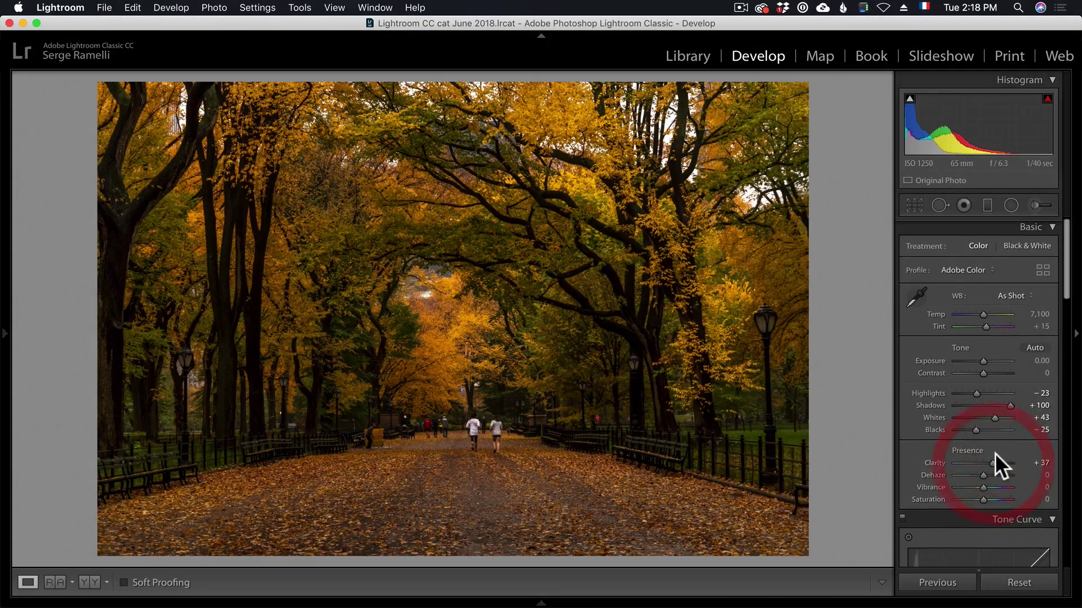
Send the autumn path photo from Lightroom to Luminar 3 as a copy with Lightroom adjustments
scroll(995, 453, "down", 10)
scroll(995, 454, "down", 10)
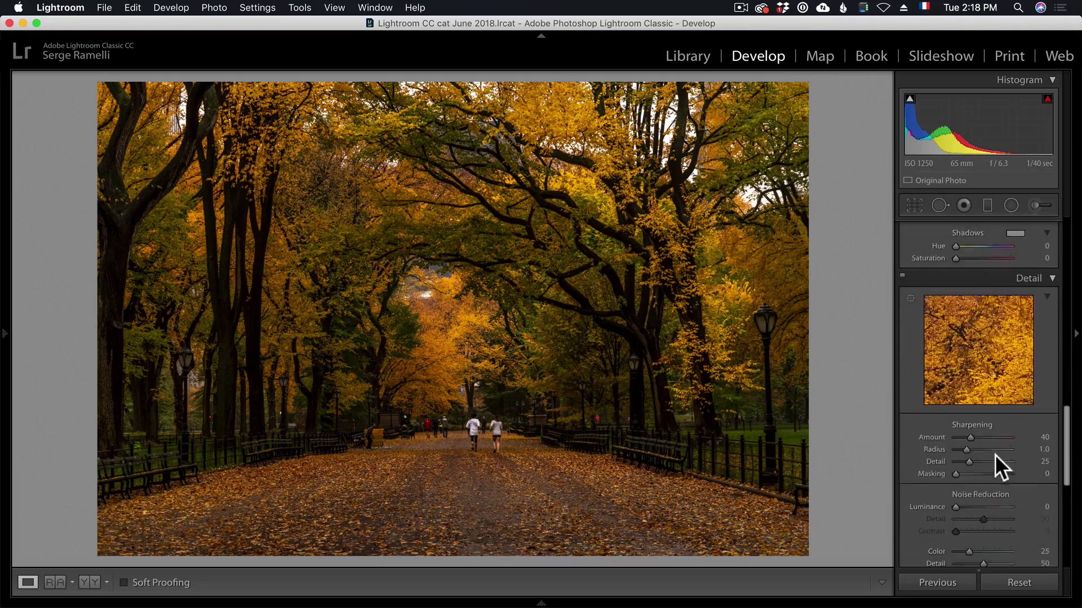
mouse_move(698, 606)
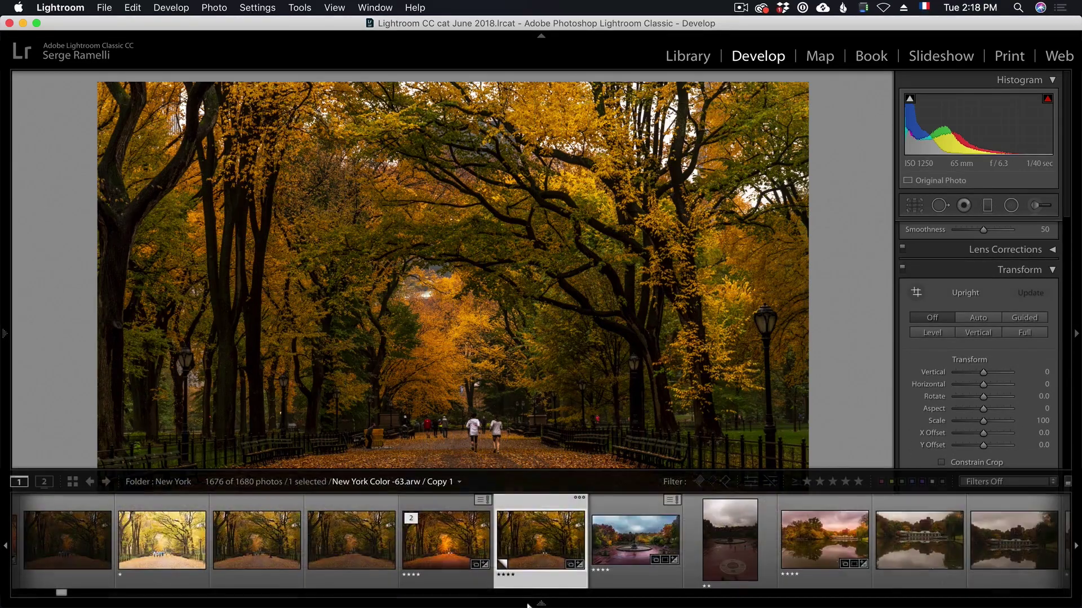
right_click(528, 550)
mouse_move(570, 531)
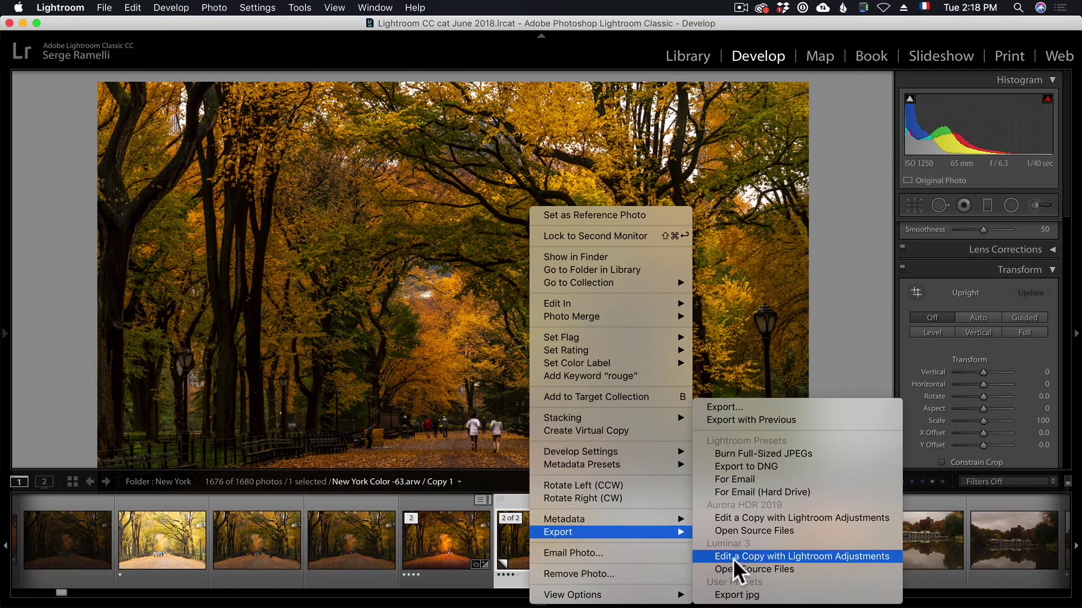
left_click(857, 557)
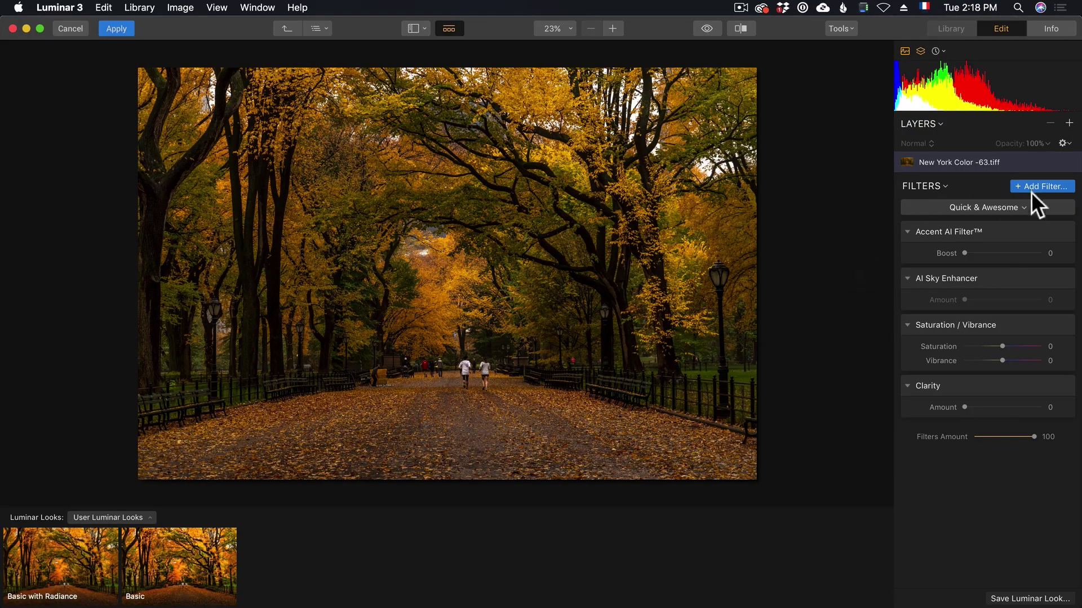
Load the Professional filter workspace and set the Accent AI Filter's Boost to 30
left_click(1021, 206)
left_click(1003, 223)
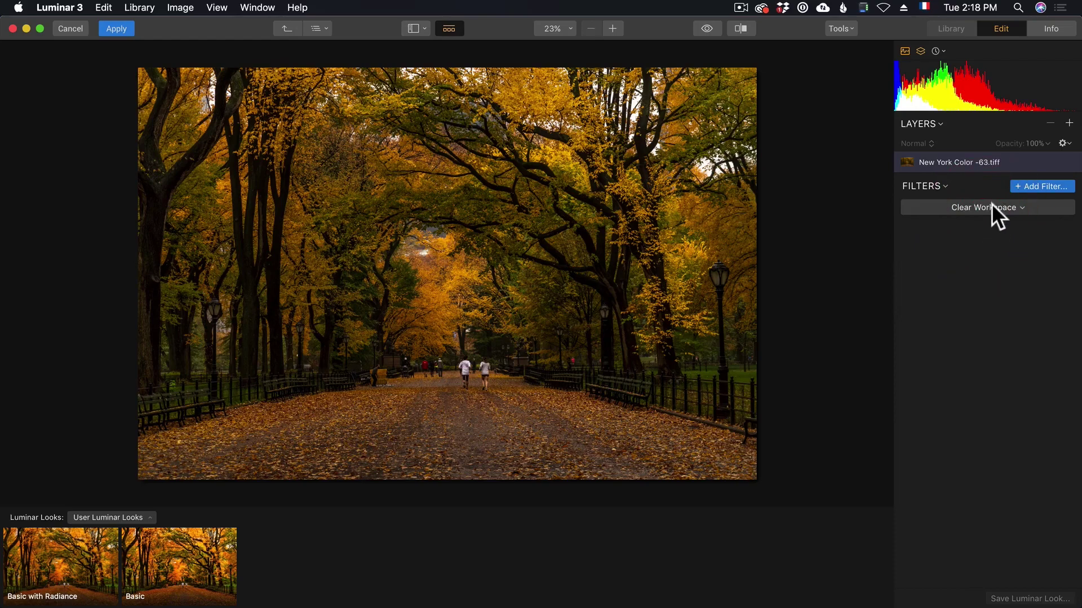
left_click(991, 207)
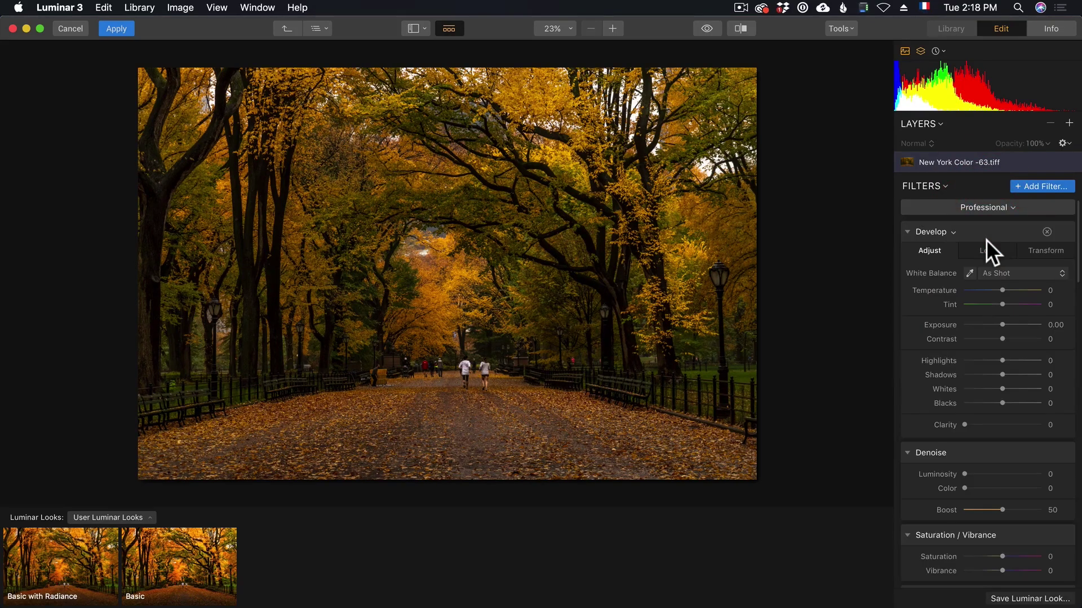
scroll(941, 397, "down", 3)
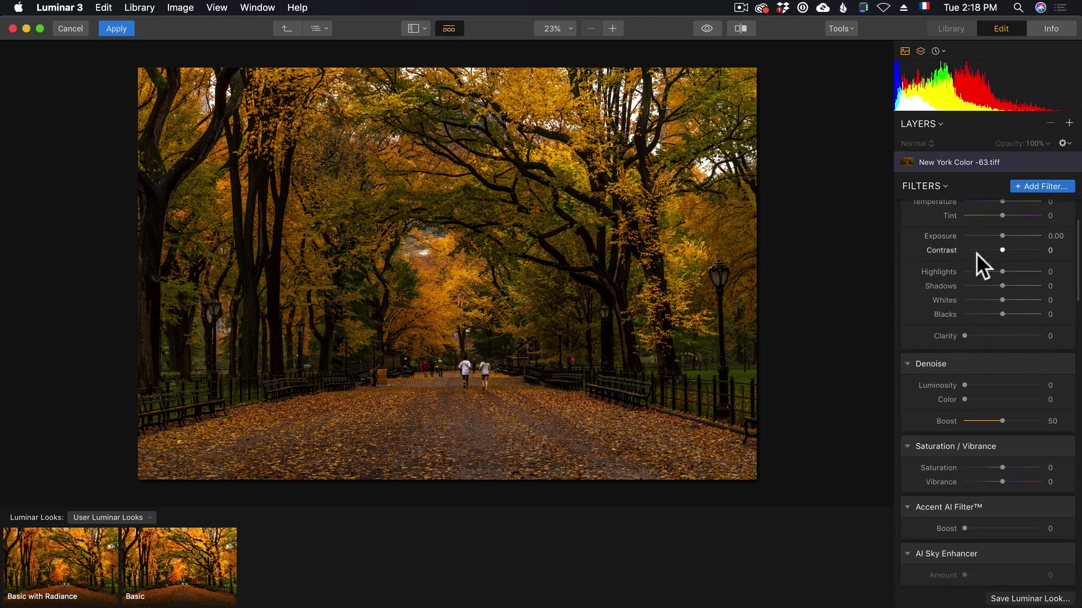
scroll(960, 404, "down", 4)
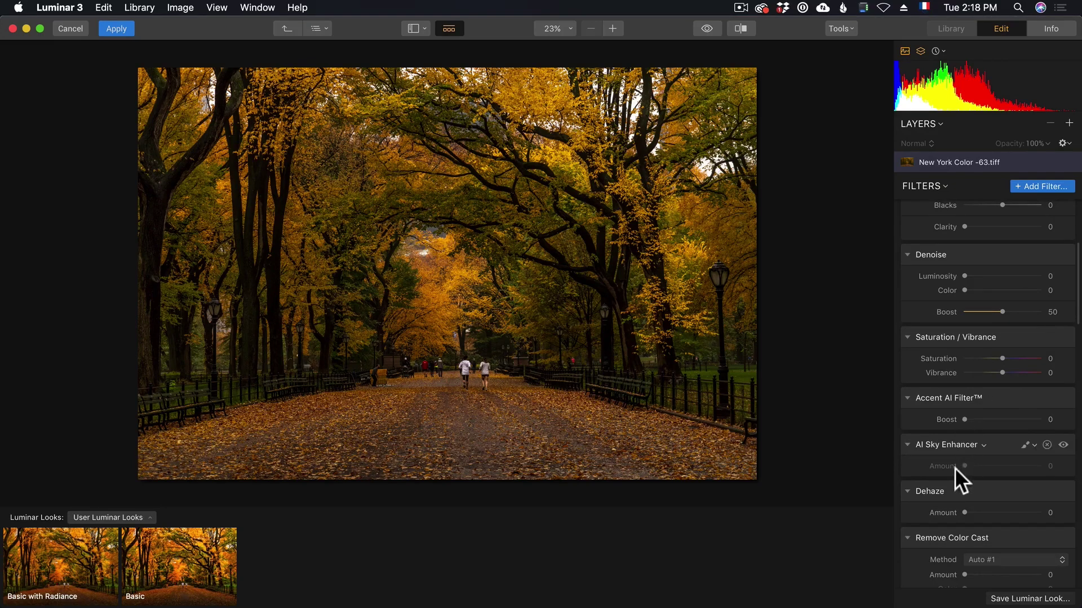
left_click_drag(962, 419, 986, 419)
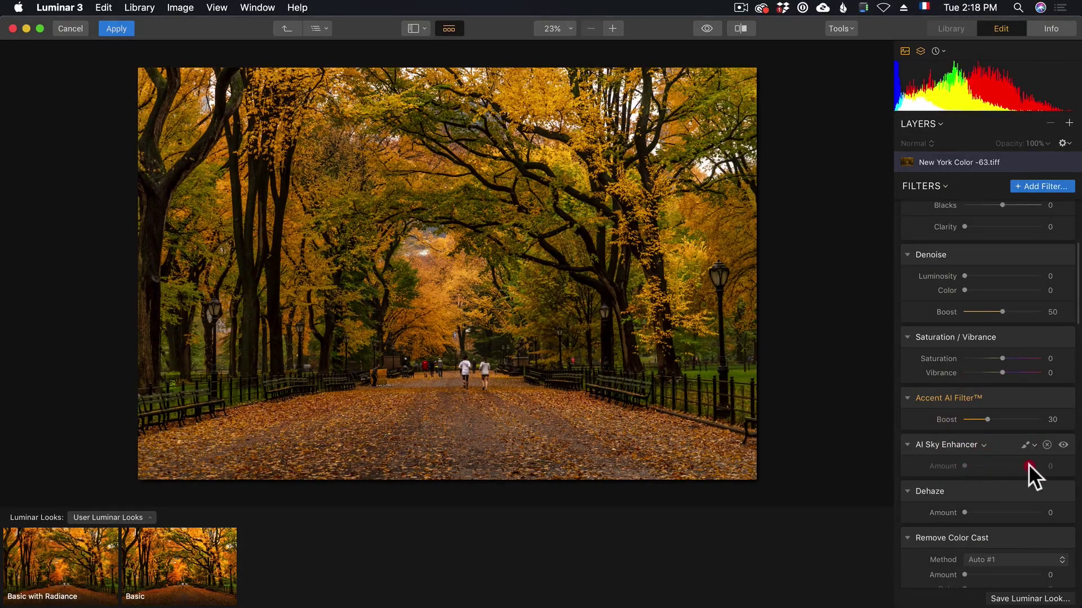
Raise the Highlights, Midtones and Shadows amounts in the Advanced Contrast filter
scroll(974, 463, "down", 8)
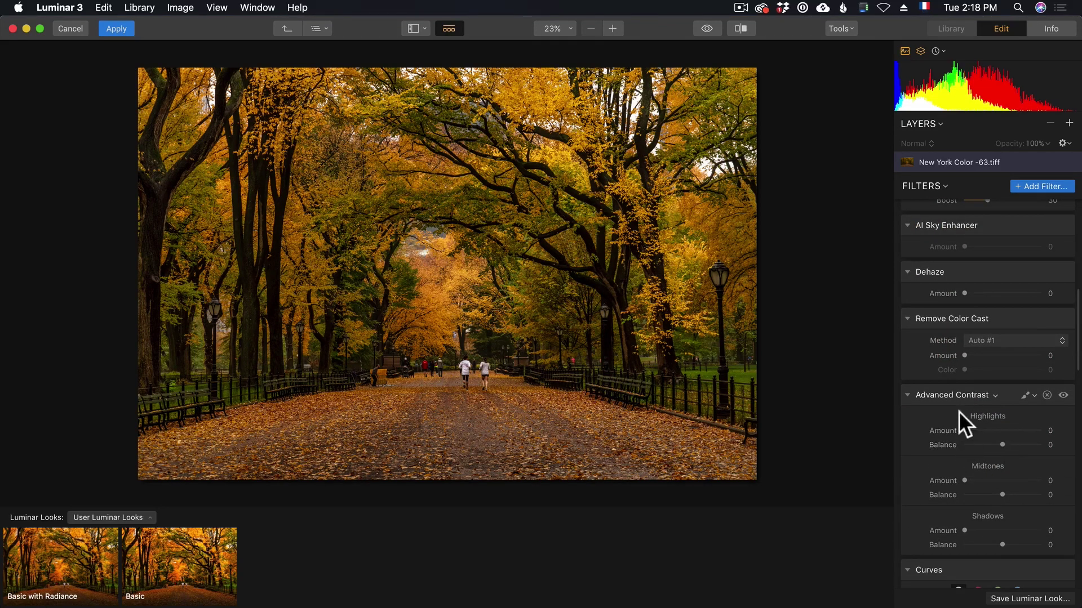
mouse_move(980, 429)
left_mouse_down()
mouse_move(1015, 429)
mouse_move(956, 430)
mouse_move(1028, 432)
mouse_move(986, 431)
left_mouse_up()
mouse_move(964, 480)
left_mouse_down()
mouse_move(1033, 480)
mouse_move(986, 482)
left_mouse_up()
mouse_move(978, 530)
left_mouse_down()
mouse_move(1003, 528)
mouse_move(971, 529)
left_mouse_up()
Add the Image Radiance filter from the catalog and set its Amount to 42
scroll(972, 513, "down", 5)
scroll(975, 503, "down", 10)
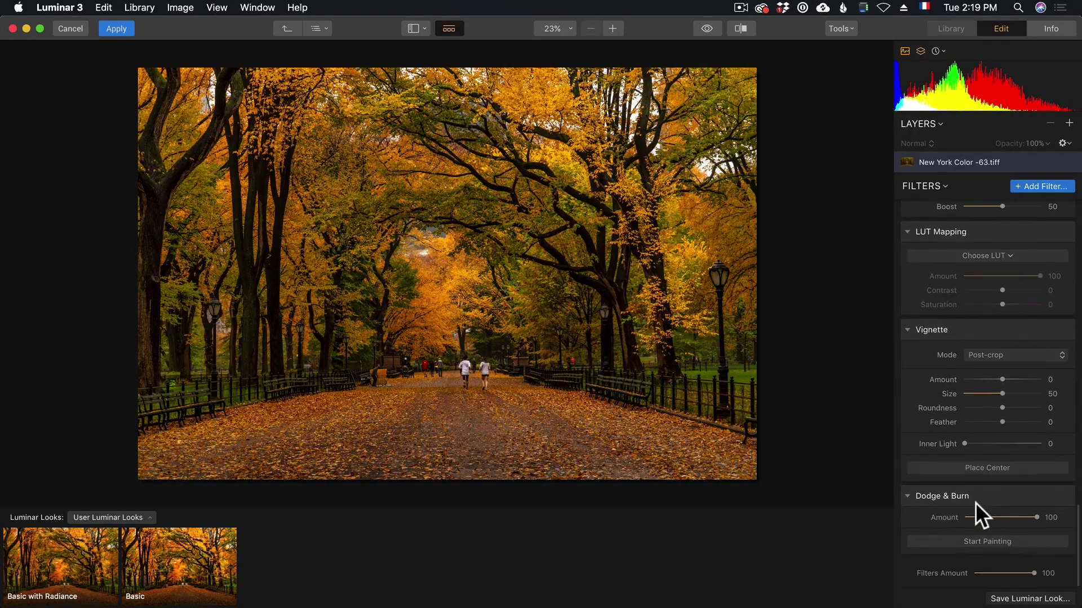
left_click(1035, 186)
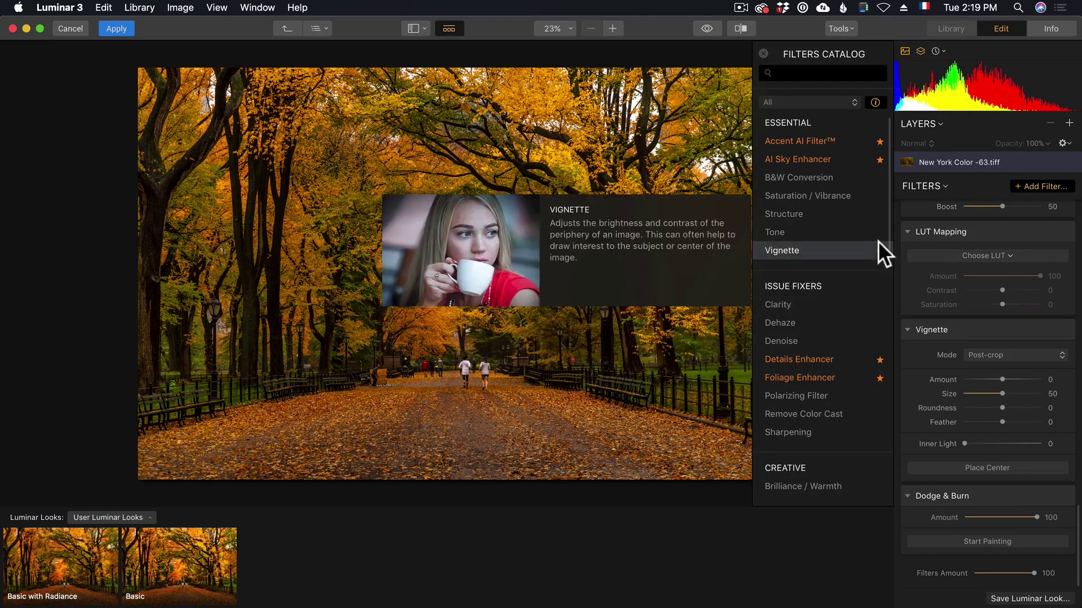
mouse_move(844, 431)
scroll(842, 424, "down", 5)
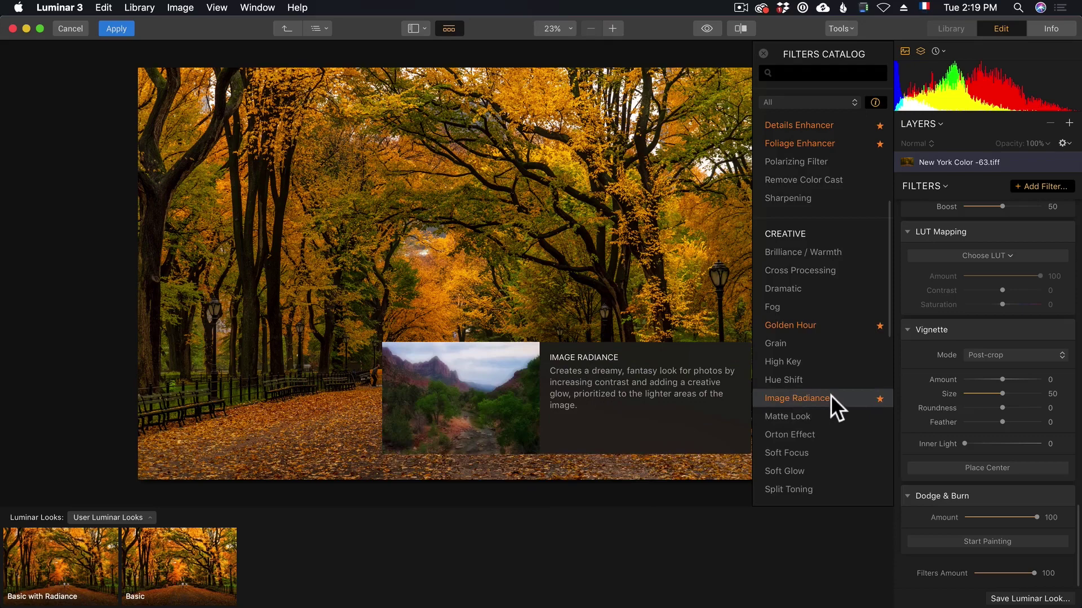
left_click(831, 397)
left_click_drag(981, 465, 994, 467)
Create a brush mask for Image Radiance and paint the effect onto the upper tree canopy
left_click(1032, 443)
left_click(981, 460)
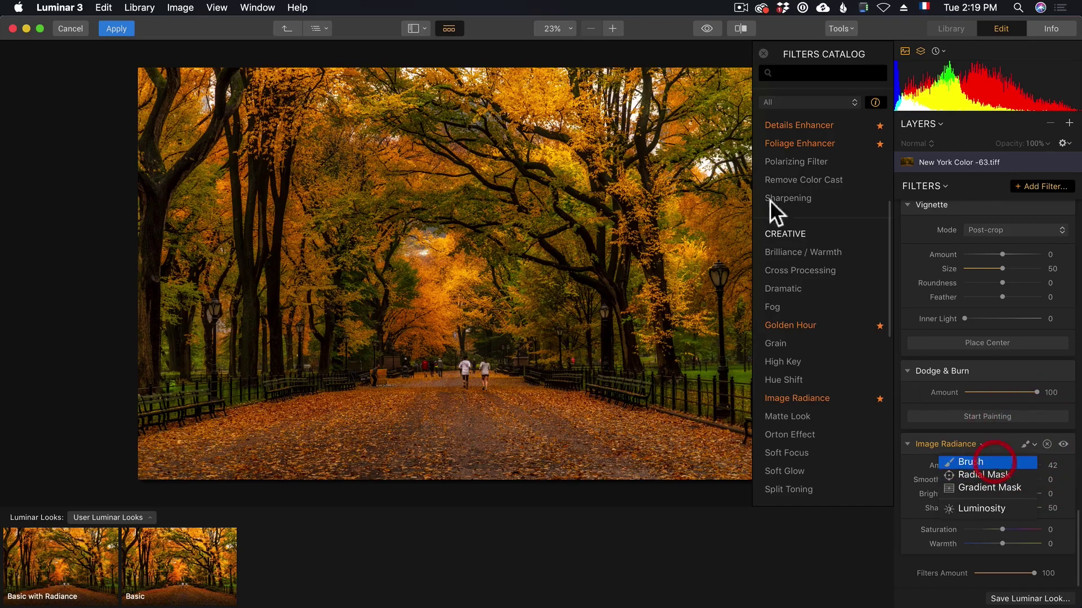
mouse_move(510, 77)
left_mouse_down()
mouse_move(604, 150)
mouse_move(557, 147)
mouse_move(585, 115)
mouse_move(528, 98)
mouse_move(639, 100)
mouse_move(684, 83)
mouse_move(631, 96)
mouse_move(715, 153)
mouse_move(623, 103)
mouse_move(412, 125)
mouse_move(258, 117)
mouse_move(275, 146)
mouse_move(423, 137)
mouse_move(385, 105)
mouse_move(605, 116)
mouse_move(449, 280)
mouse_move(415, 252)
mouse_move(414, 265)
mouse_move(552, 121)
mouse_move(638, 147)
mouse_move(677, 141)
mouse_move(676, 115)
mouse_move(430, 79)
mouse_move(377, 85)
mouse_move(357, 135)
left_mouse_up()
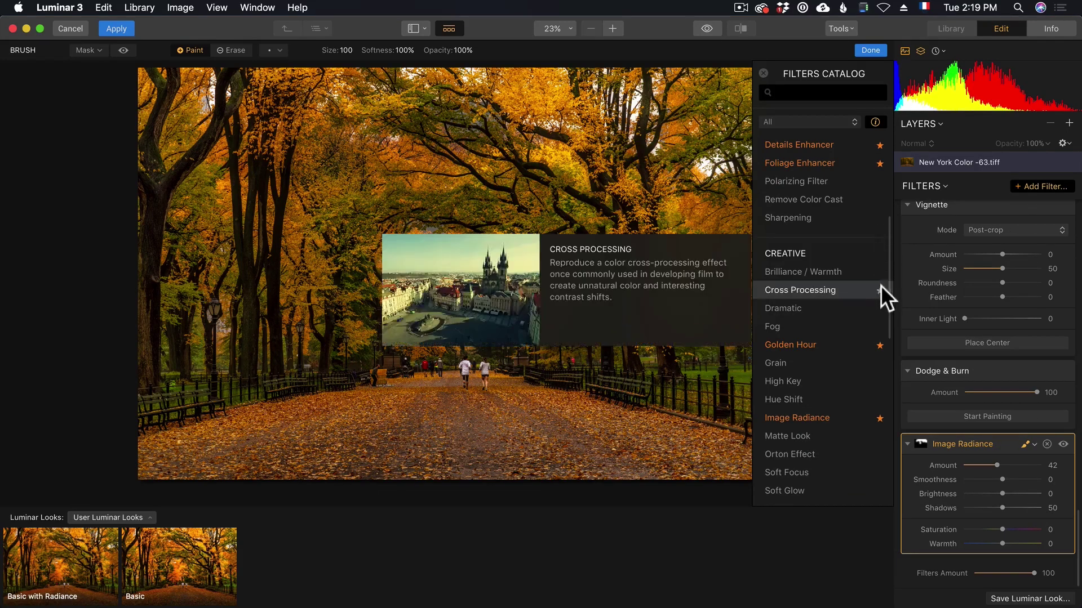
Add the Foliage Enhancer filter and set its Amount to 17
scroll(864, 294, "down", 1)
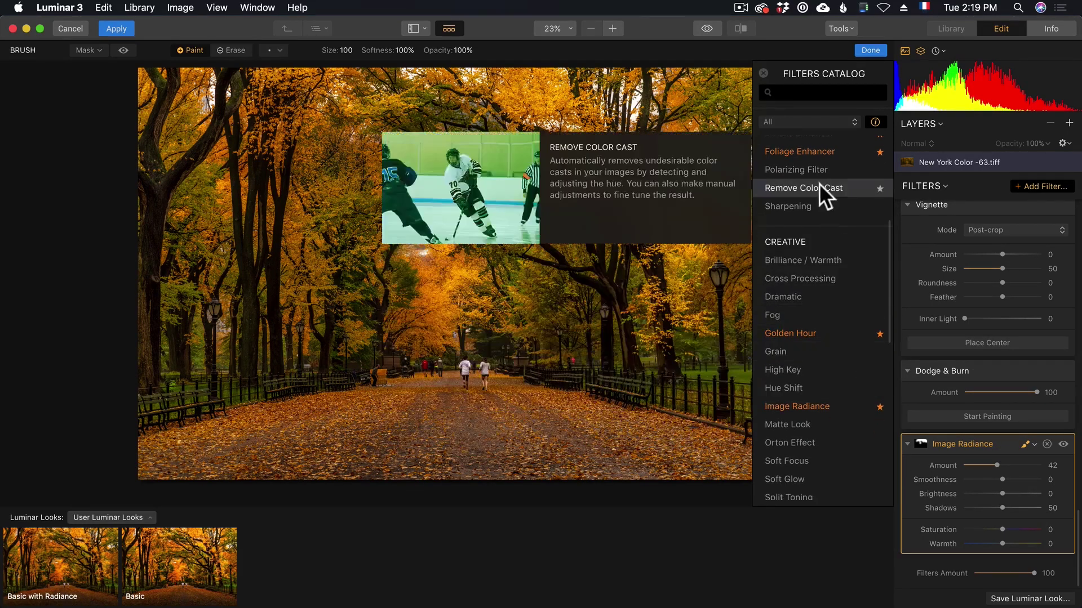
left_click(809, 151)
mouse_move(984, 533)
left_mouse_down()
mouse_move(1004, 527)
mouse_move(970, 529)
mouse_move(1061, 533)
mouse_move(977, 531)
left_mouse_up()
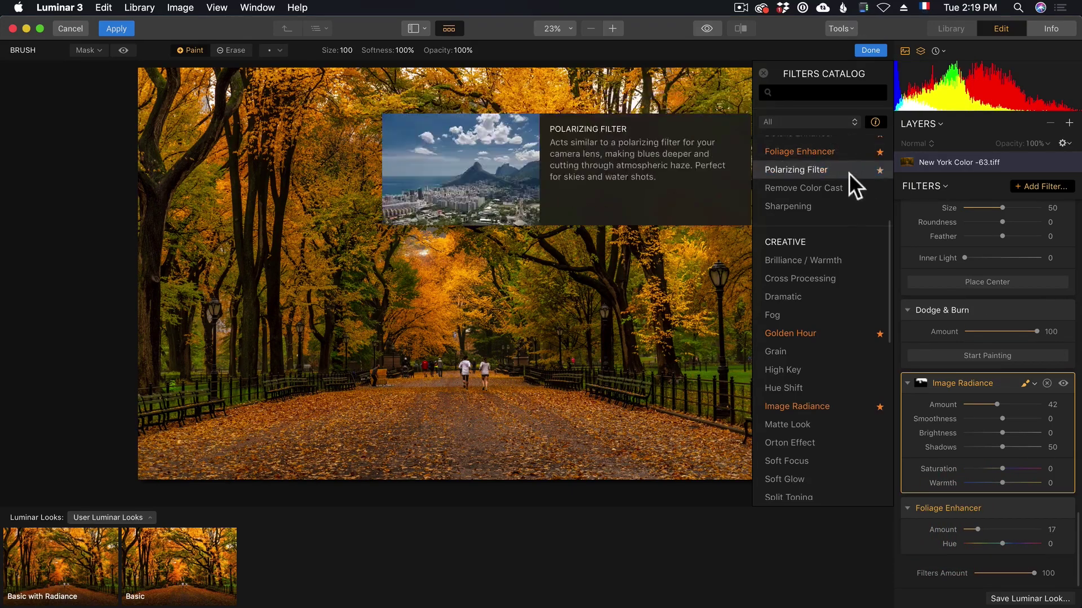
Add the Golden Hour filter, brush it selectively onto the foliage including the central trees, and set its Amount to 23
left_click(835, 327)
left_click_drag(966, 530, 990, 527)
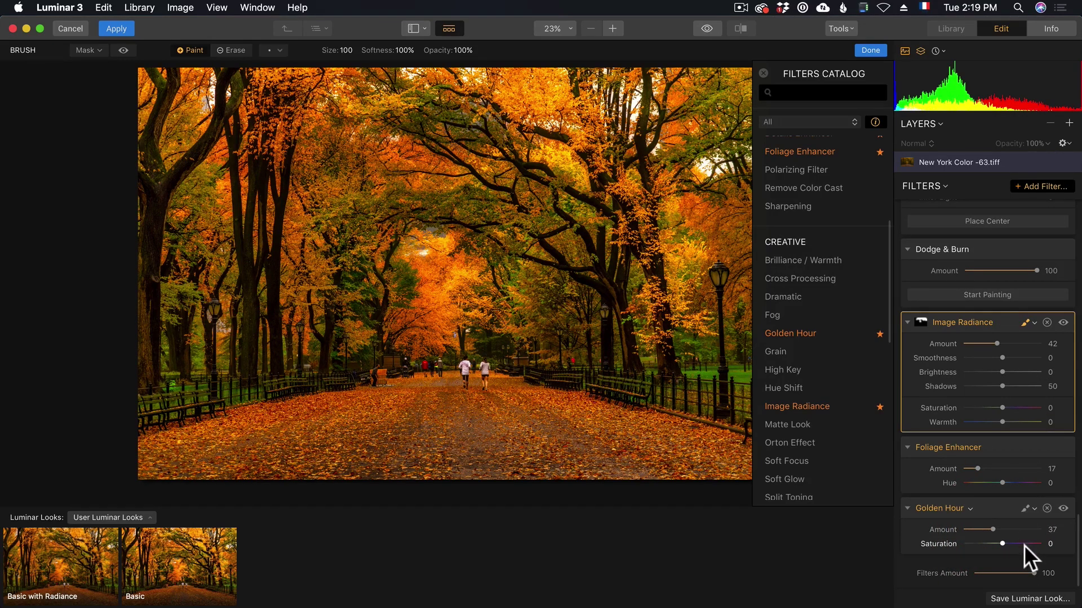
left_click(1034, 507)
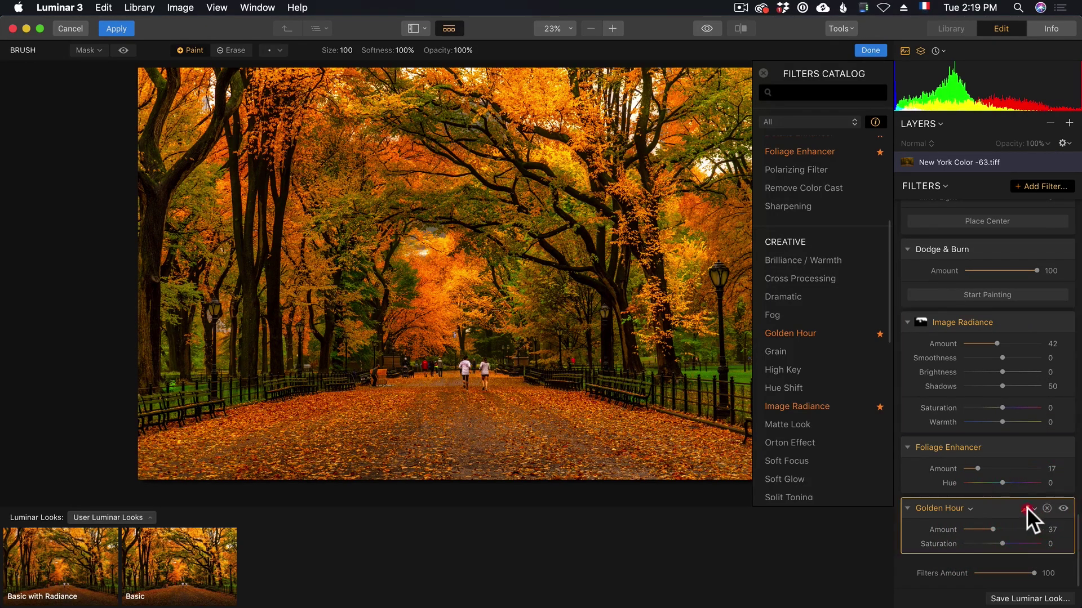
left_click(996, 525)
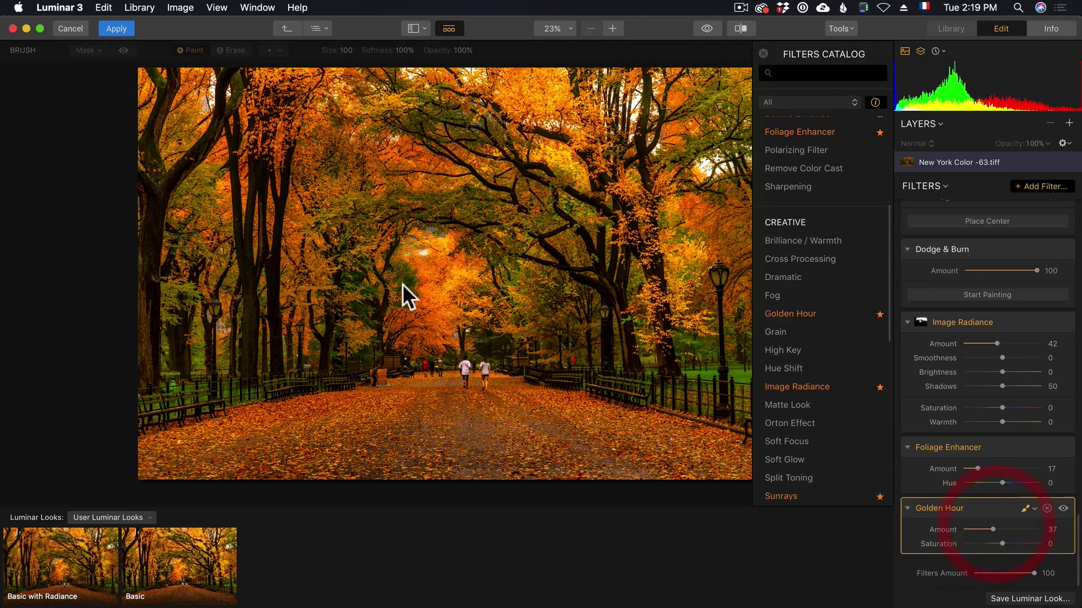
left_click(421, 306)
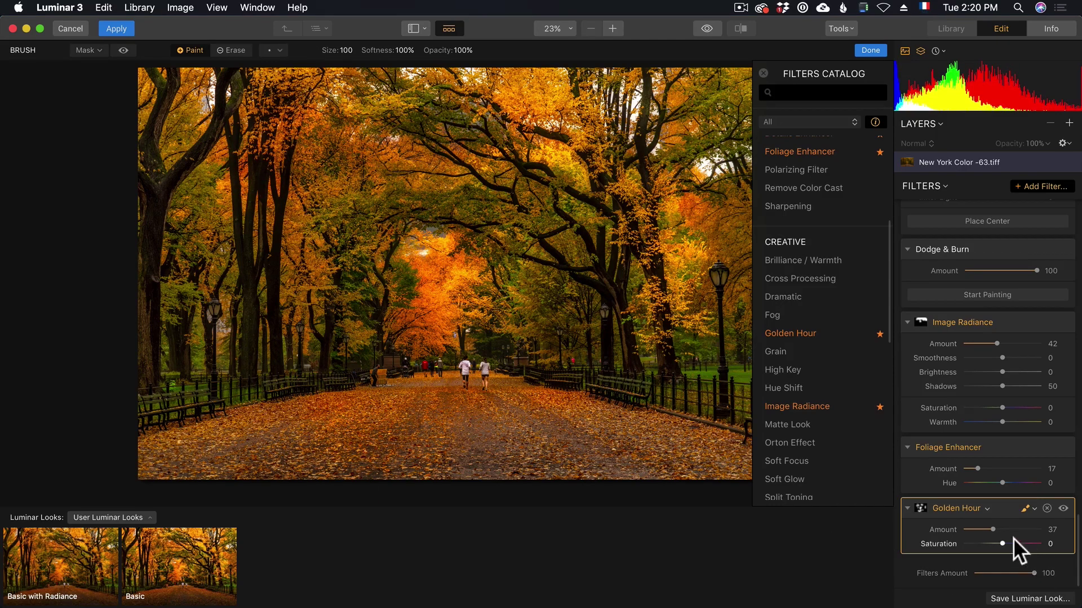
left_click_drag(985, 531, 979, 530)
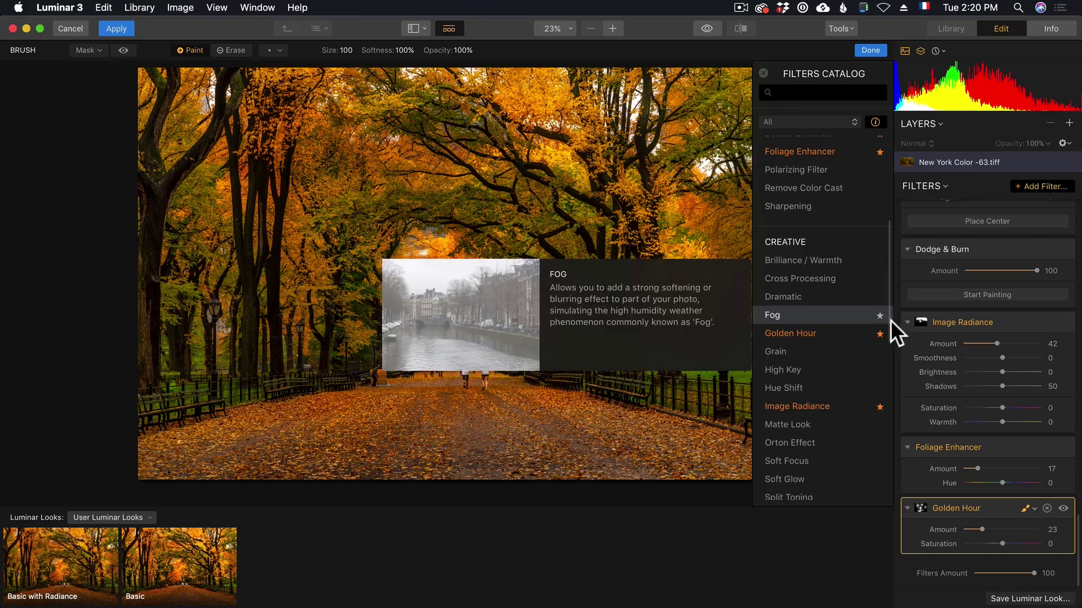
Search the filters catalog for "rays" and add the Sunrays filter
scroll(887, 366, "down", 5)
type("rays")
mouse_move(804, 180)
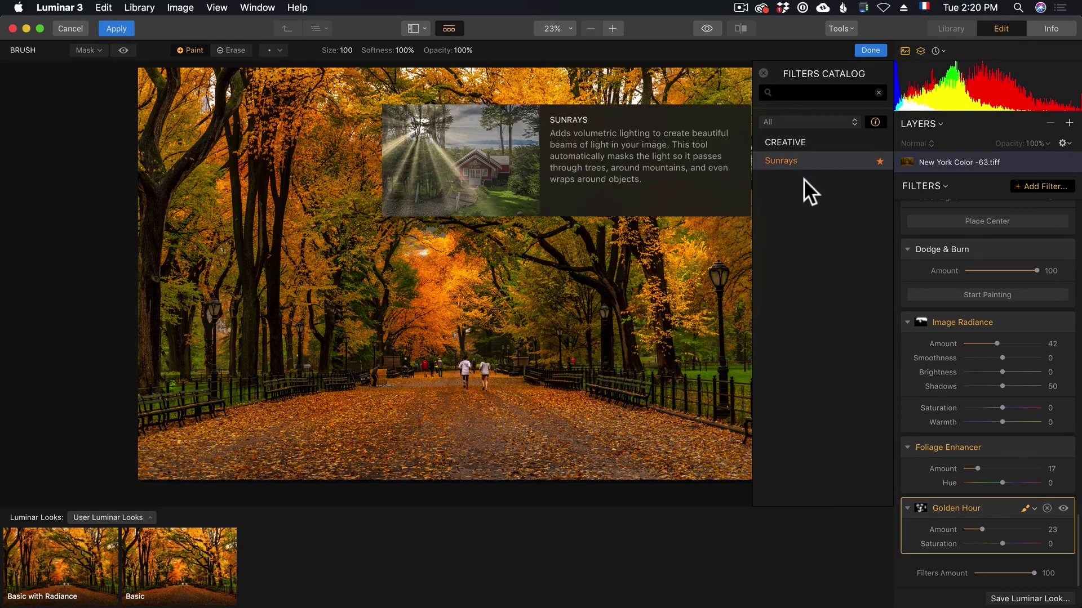
left_click(793, 161)
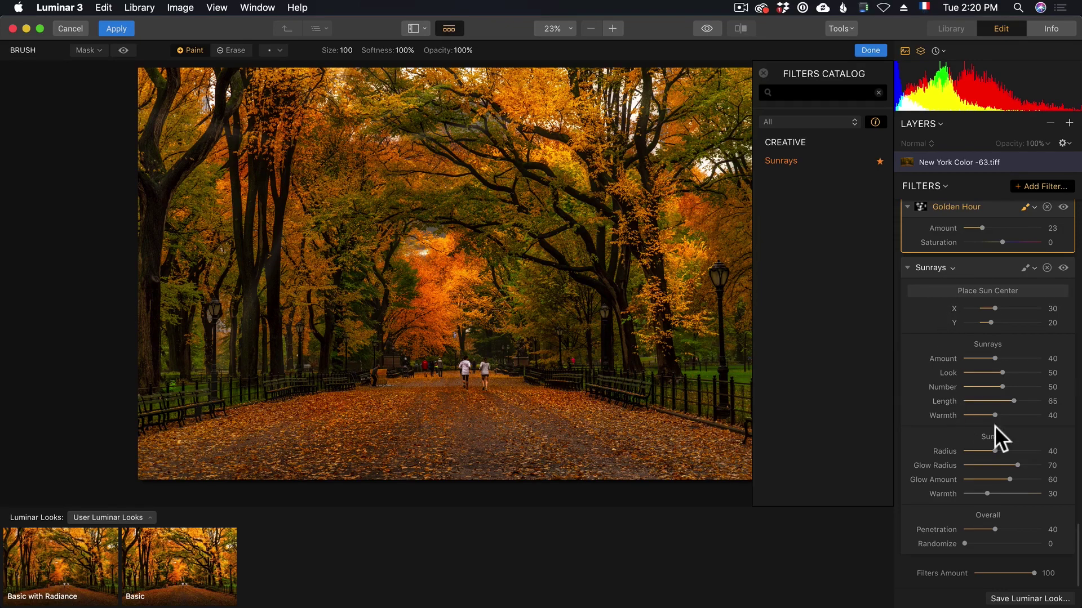
scroll(992, 428, "up", 10)
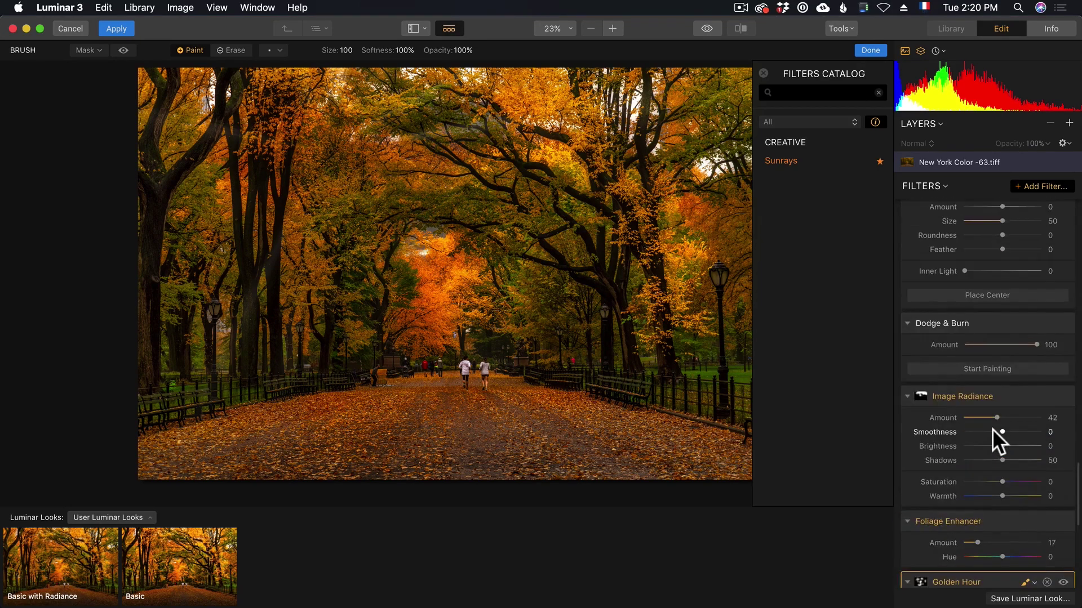
scroll(992, 428, "down", 10)
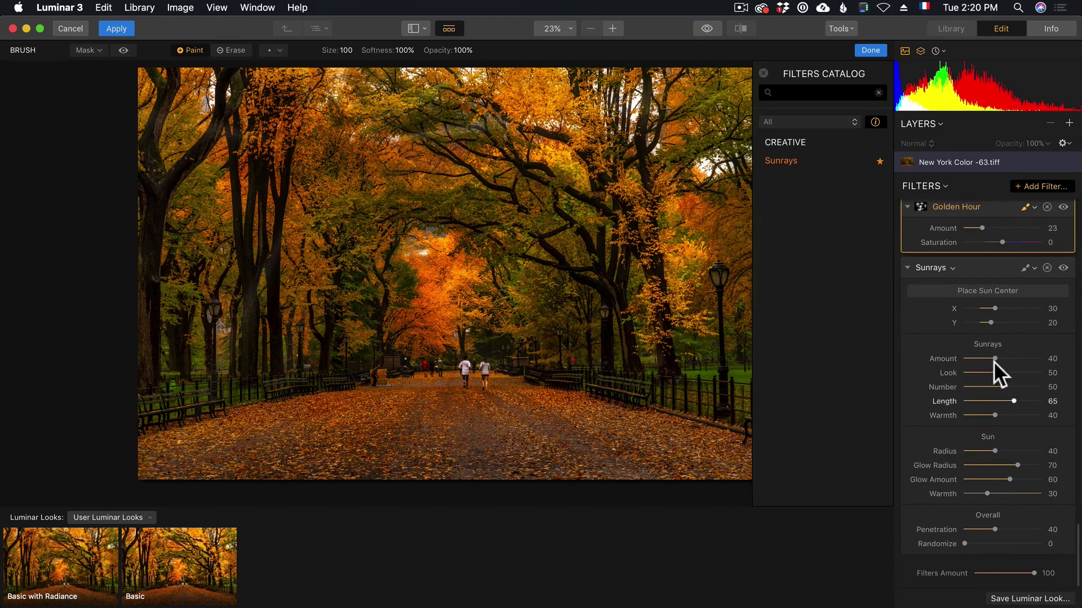
Set the Sunrays filter's sun center X to 93, Amount to 77, Penetration to 26 and Length to 26
left_click_drag(992, 309, 1019, 307)
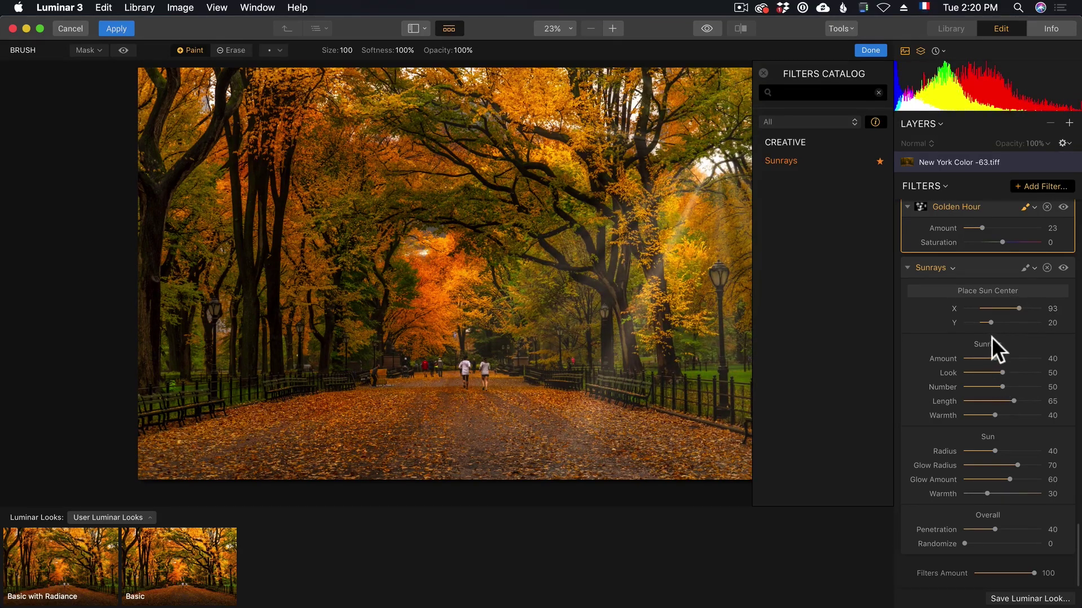
left_click_drag(997, 351, 1026, 356)
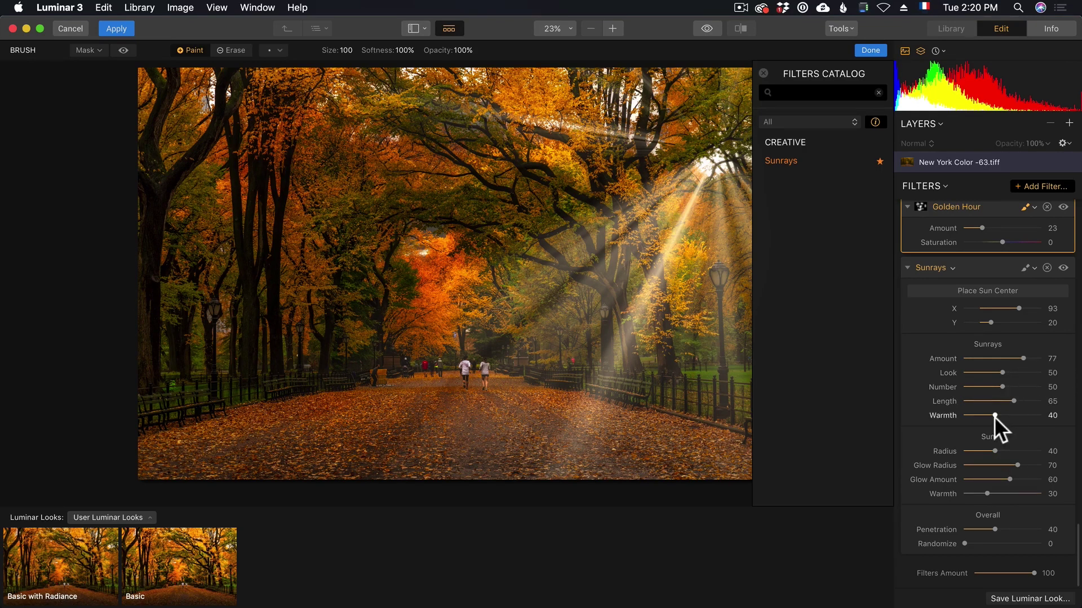
mouse_move(994, 529)
left_mouse_down()
mouse_move(975, 529)
mouse_move(986, 518)
left_mouse_up()
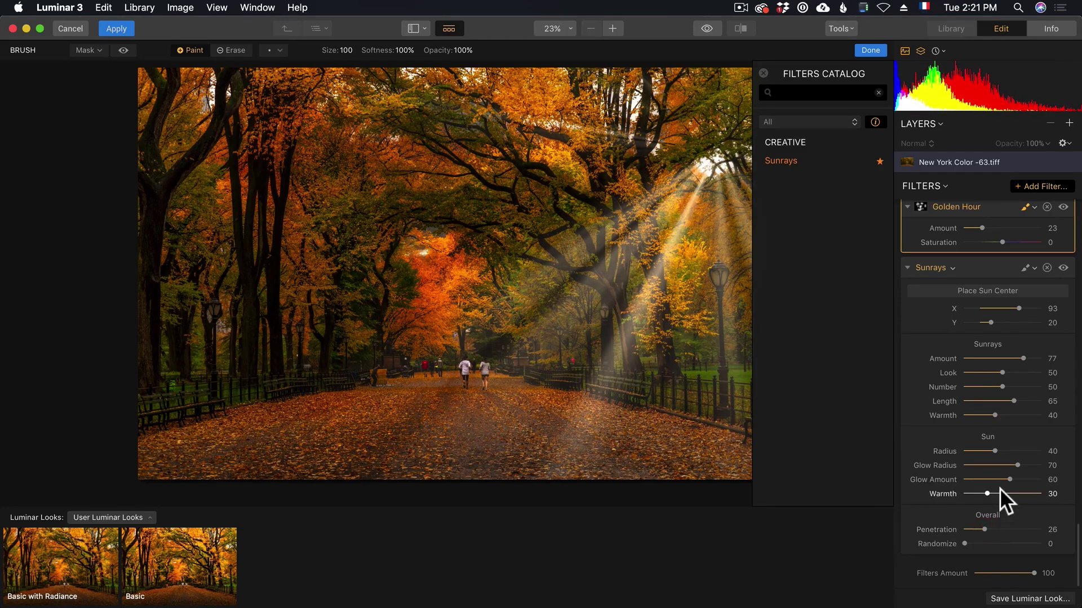
left_click_drag(1013, 401, 982, 402)
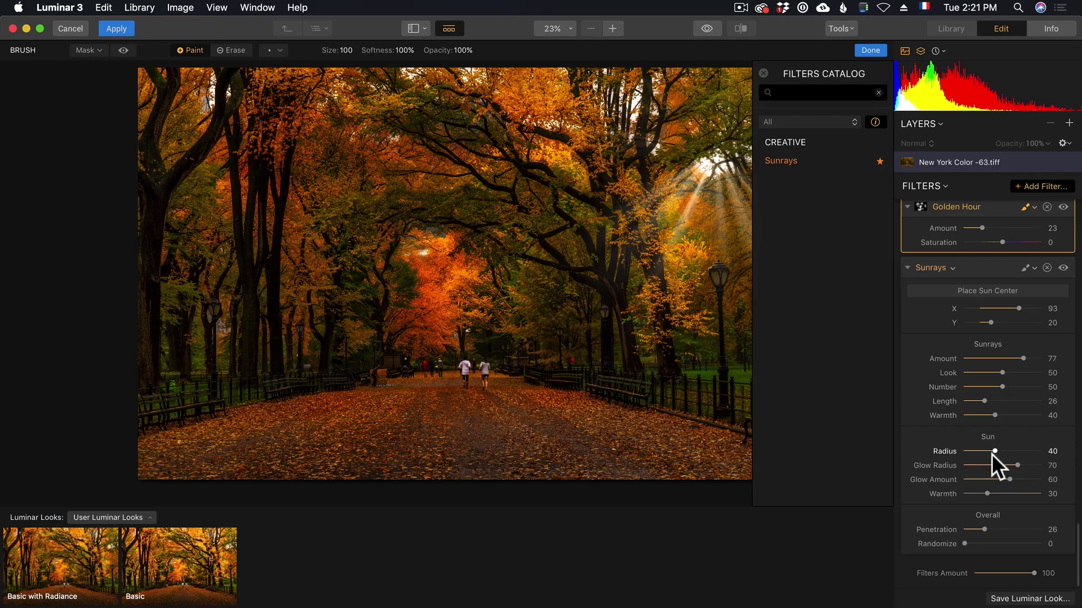
Set the sun's Glow Radius, Radius and Warmth to 100 and raise the Sunrays Penetration to 56
left_click_drag(1018, 465, 1062, 473)
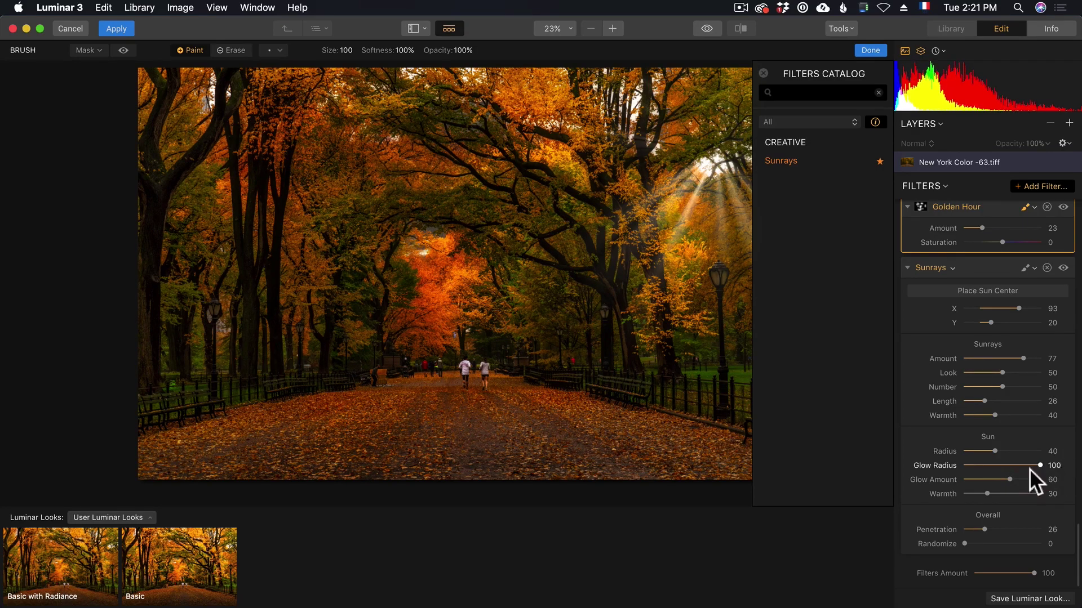
left_click_drag(996, 451, 1059, 451)
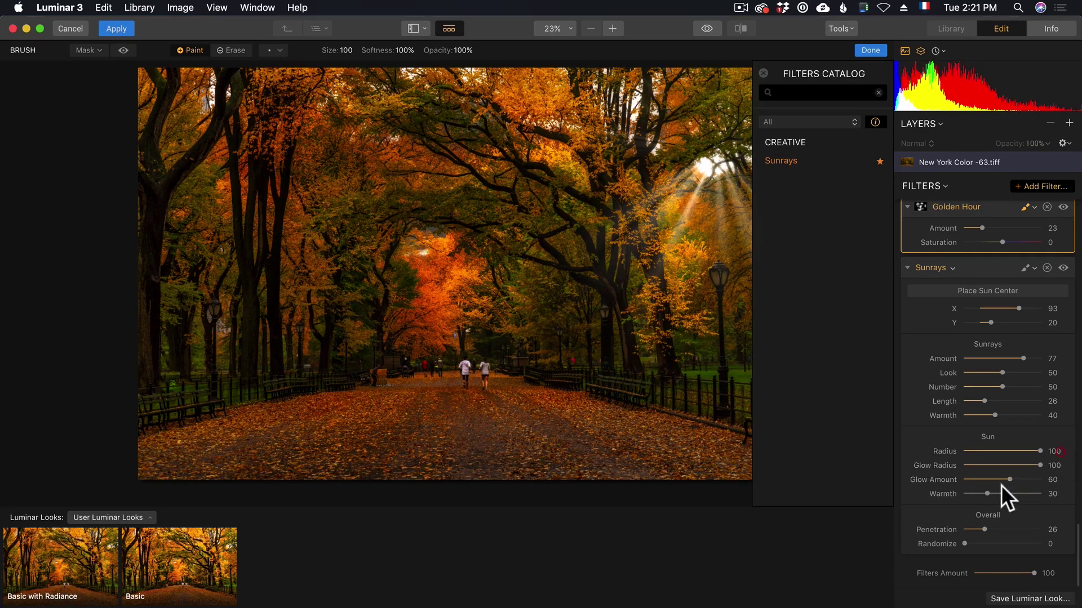
left_click_drag(1001, 493, 1066, 494)
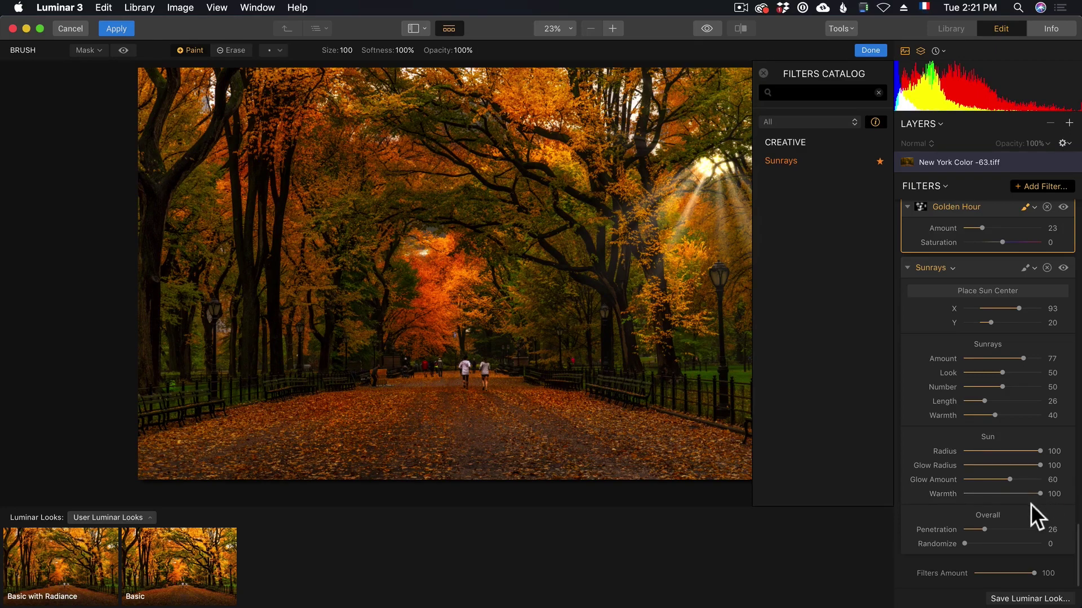
left_click_drag(984, 529, 1006, 530)
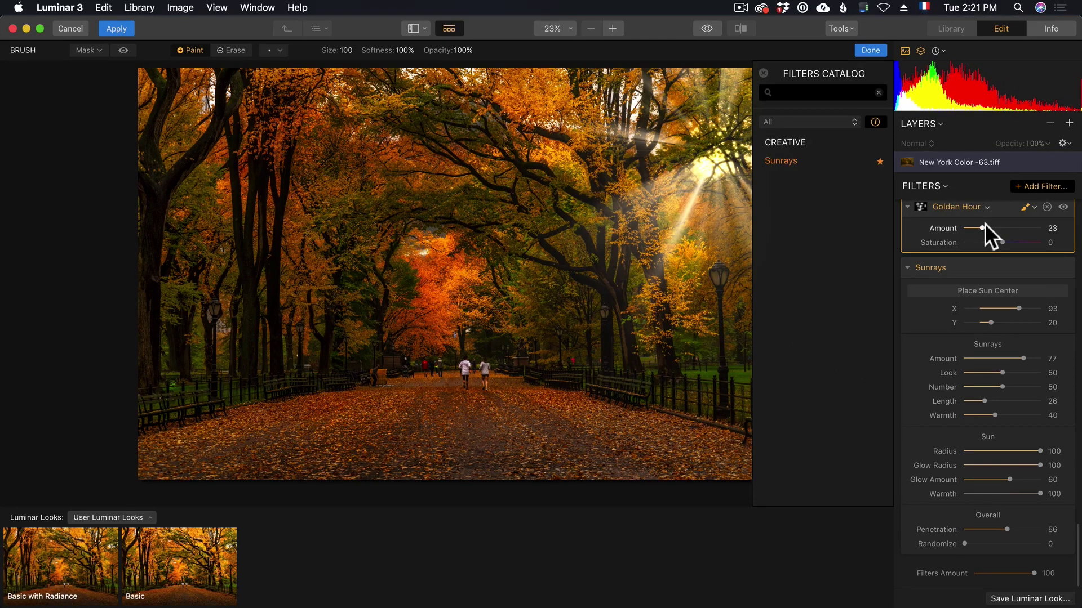
Compare the edited autumn path photo with its unedited version
left_click(715, 28)
left_click(715, 29)
left_click(715, 28)
left_click(715, 28)
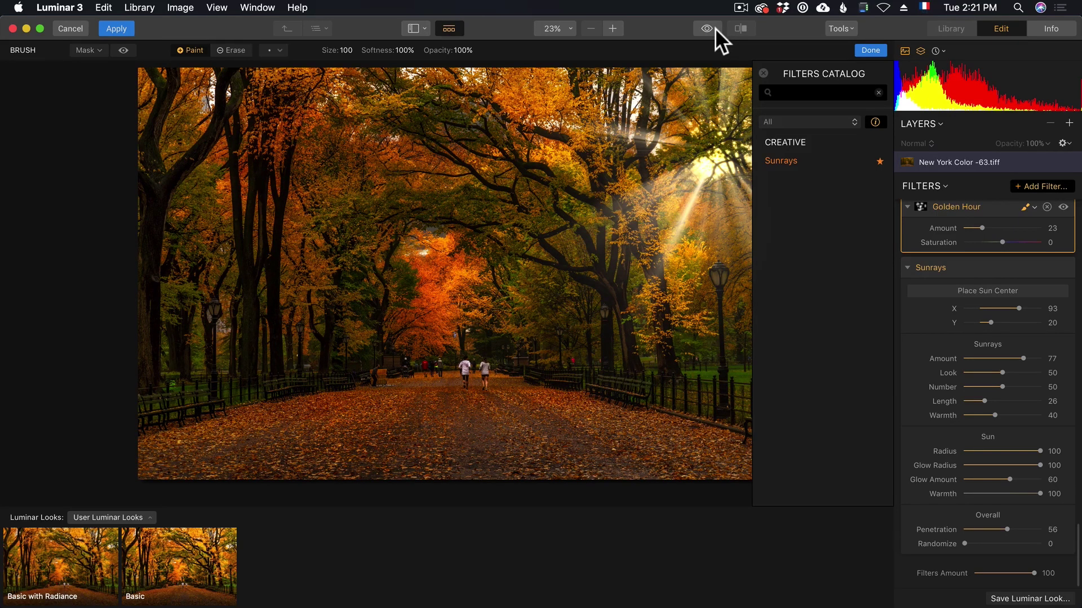